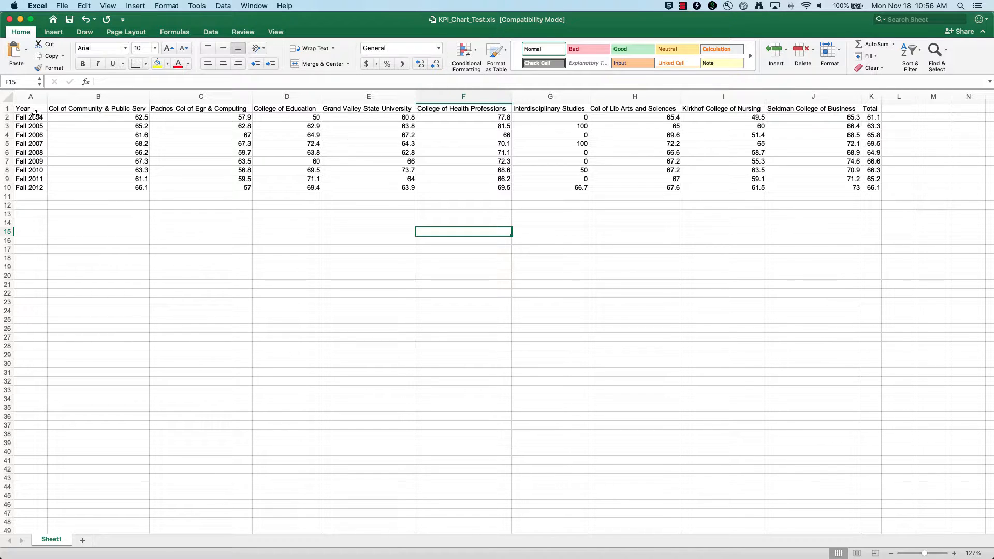
Step: Examine the spreadsheet's layout, checking the header row of college names and the Year column
click(7, 118)
click(7, 109)
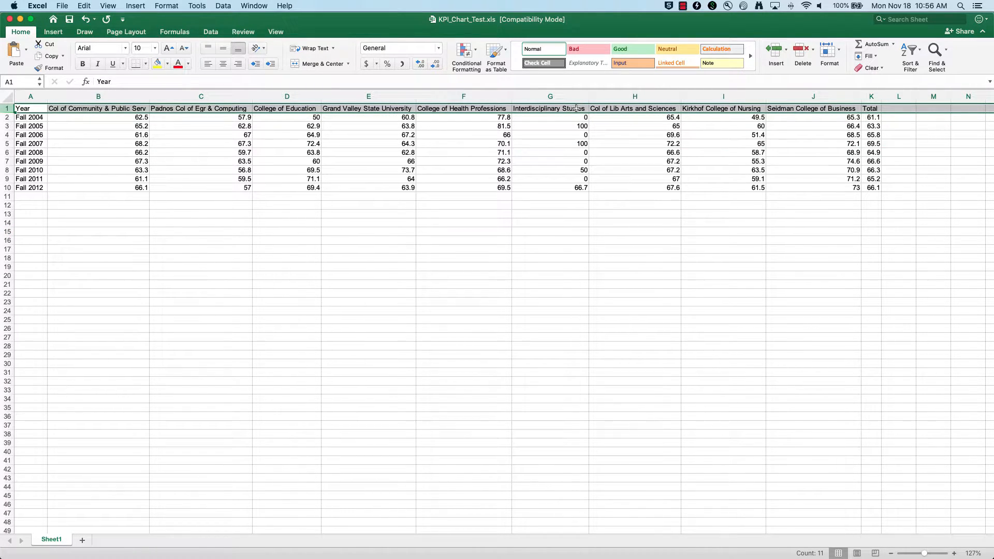
click(305, 169)
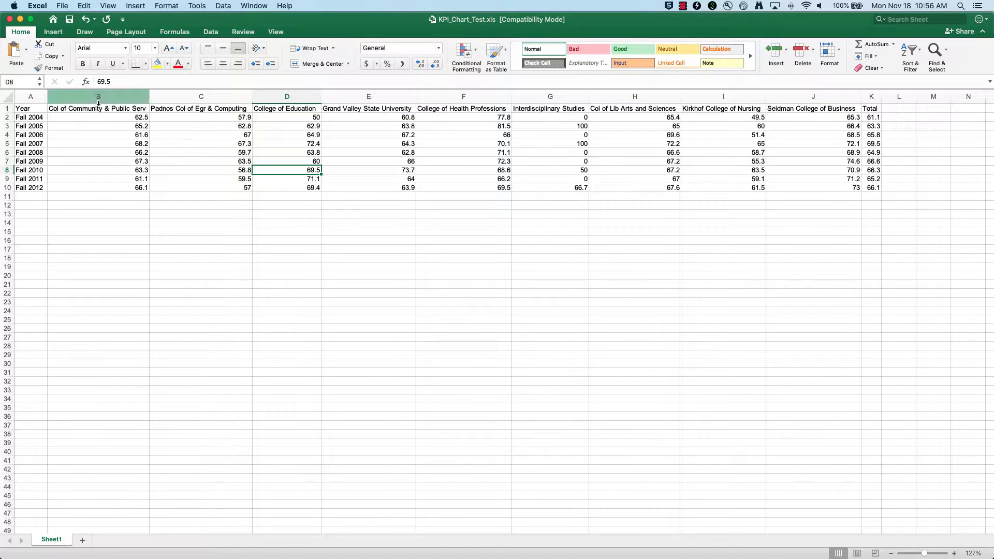
click(29, 97)
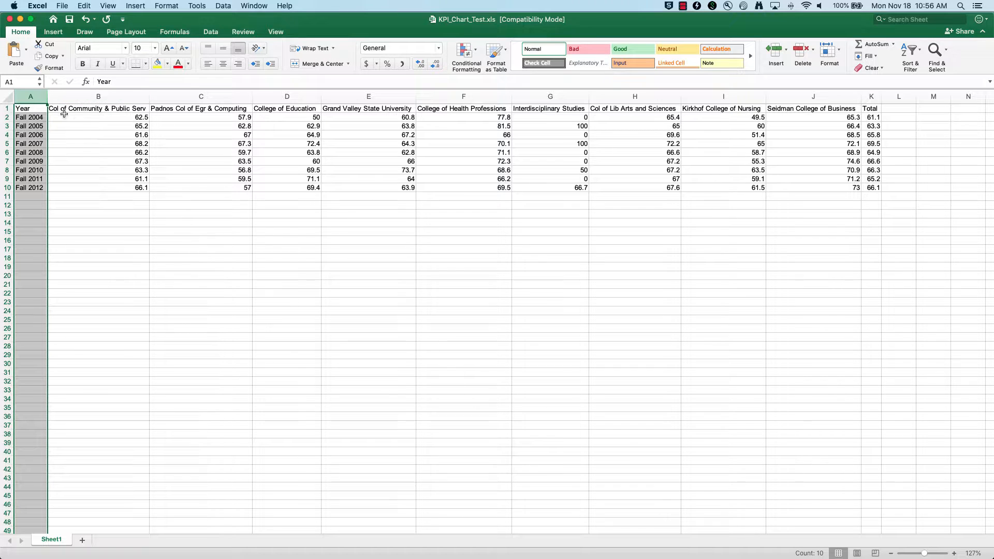
click(67, 143)
click(31, 96)
click(7, 109)
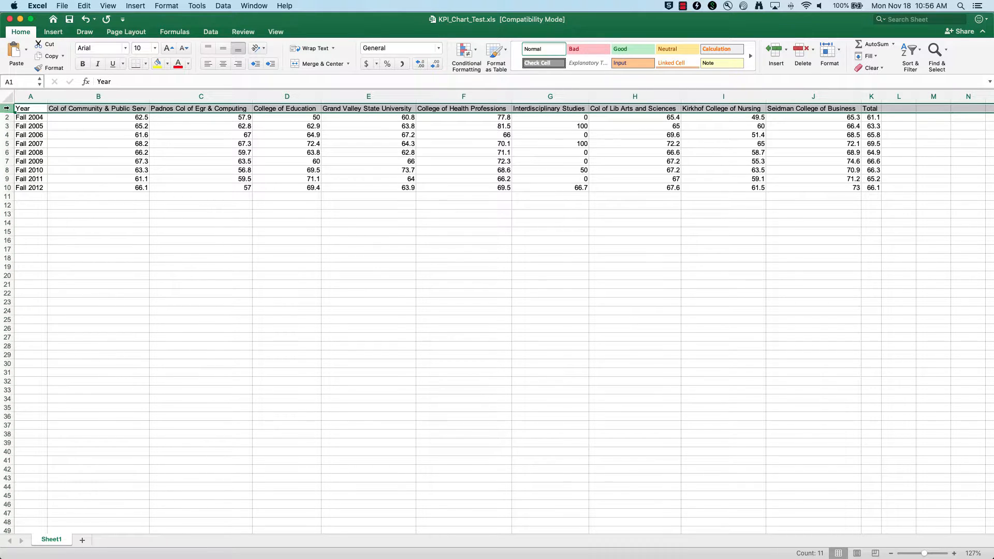
click(165, 231)
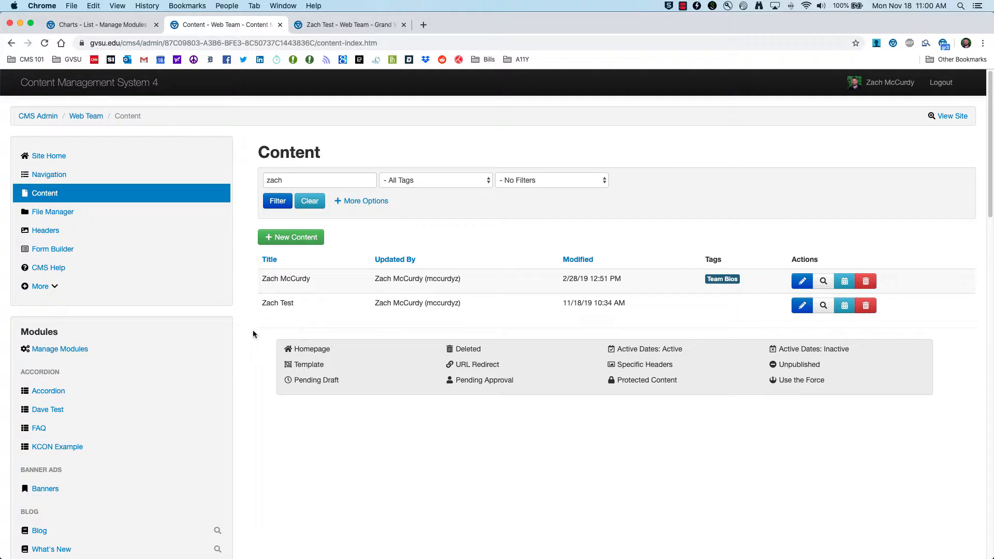
Step: Switch to the CMS in Chrome and create a new Lists module with the alias title "CMS 201 Chart"
click(55, 350)
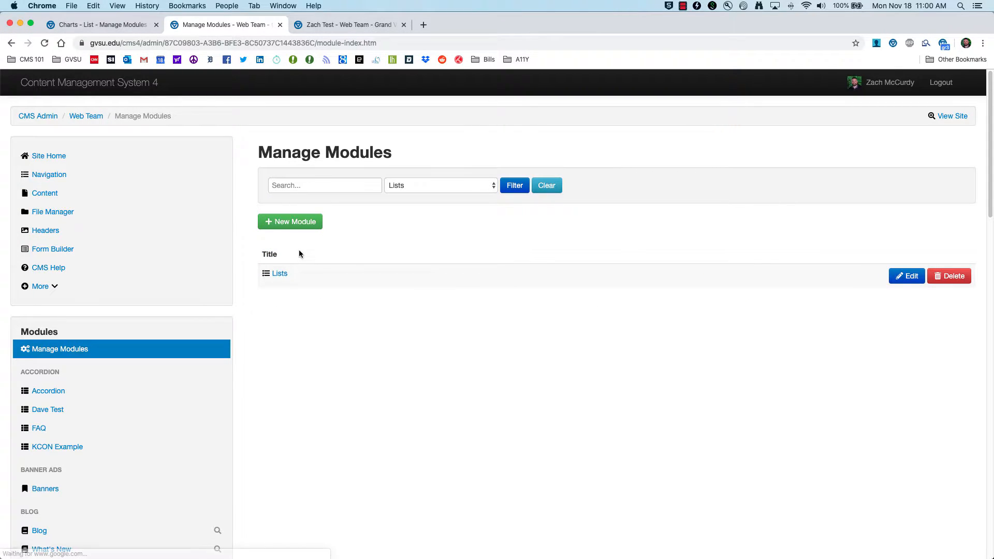
click(275, 227)
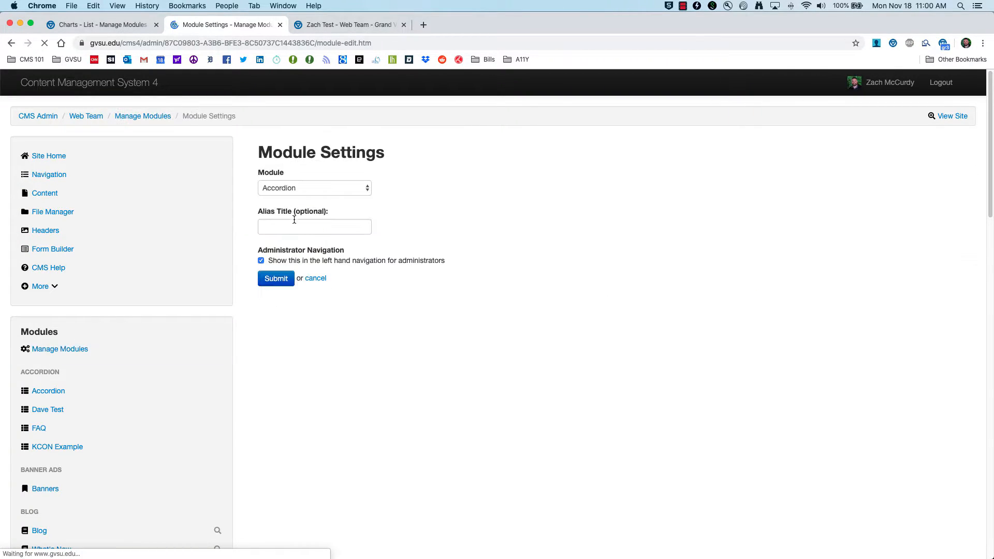
click(302, 190)
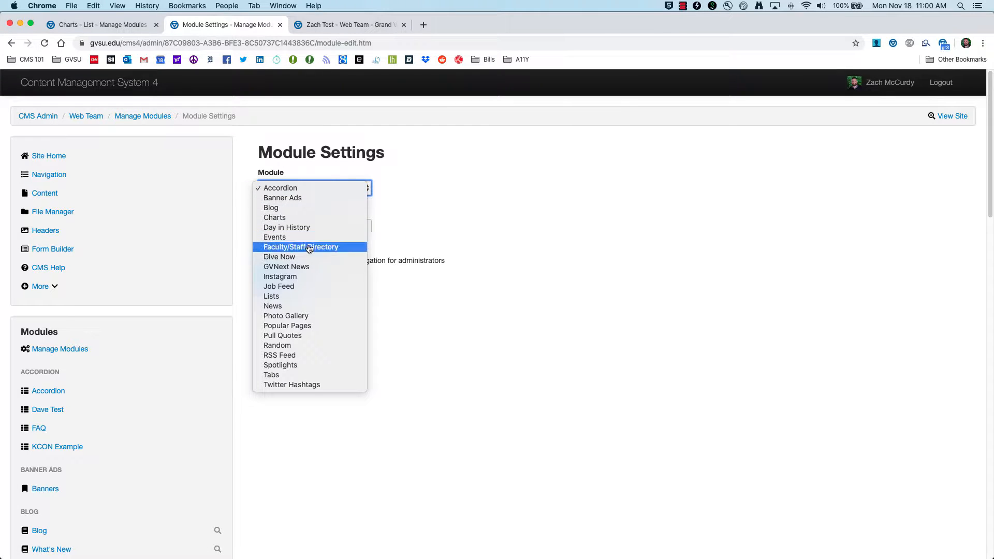
click(287, 300)
click(301, 222)
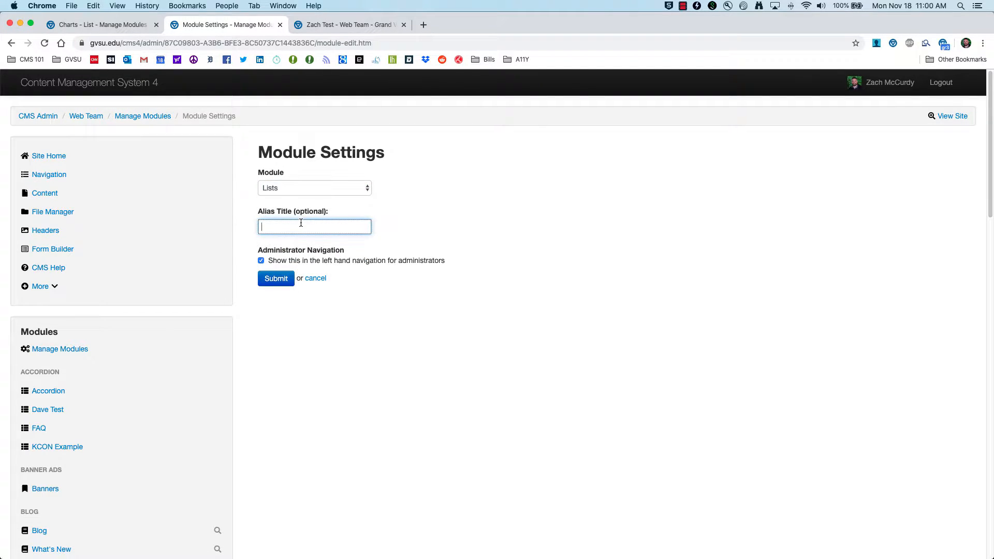
text(CMS 201 Chart)
click(276, 278)
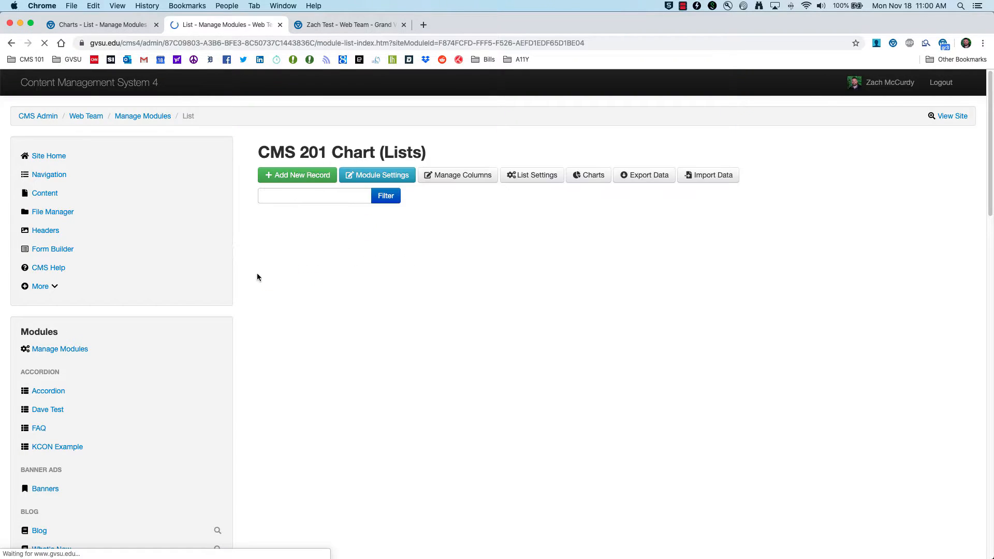
scroll(264, 300, down, 2)
scroll(149, 319, down, 15)
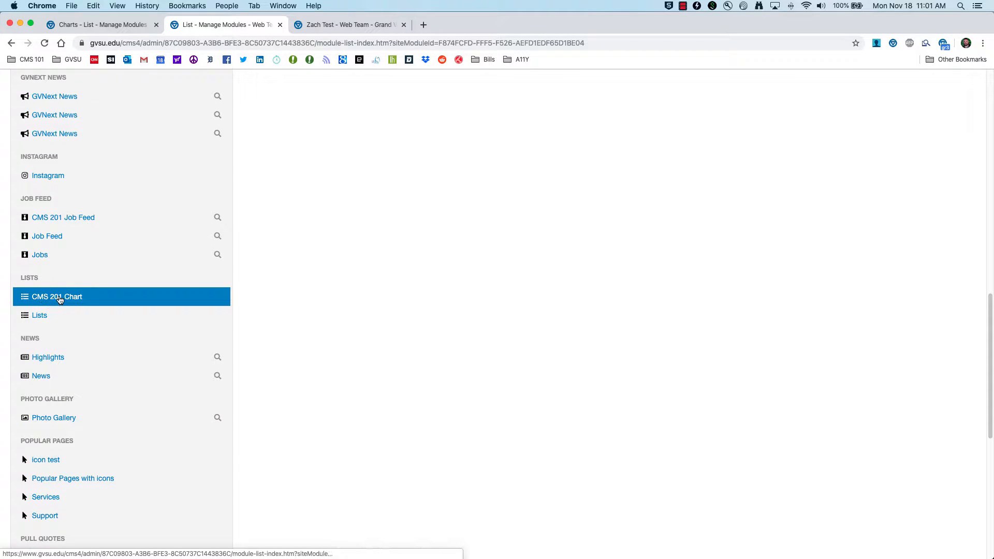
scroll(73, 301, up, 15)
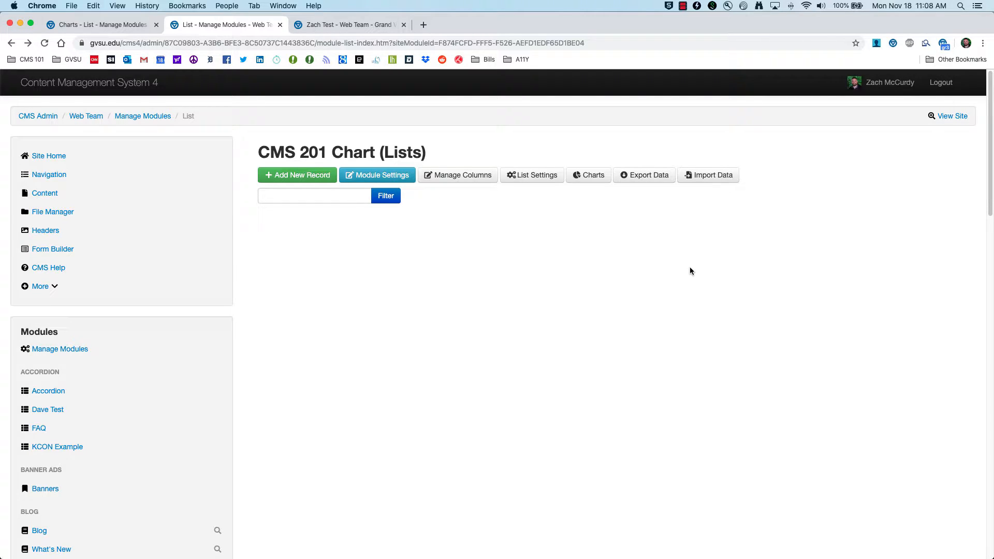
Step: Upload KPI_Chart_Test.xls from the Desktop as the list's import file, with Header Row set to Yes, and continue to column mapping
click(709, 180)
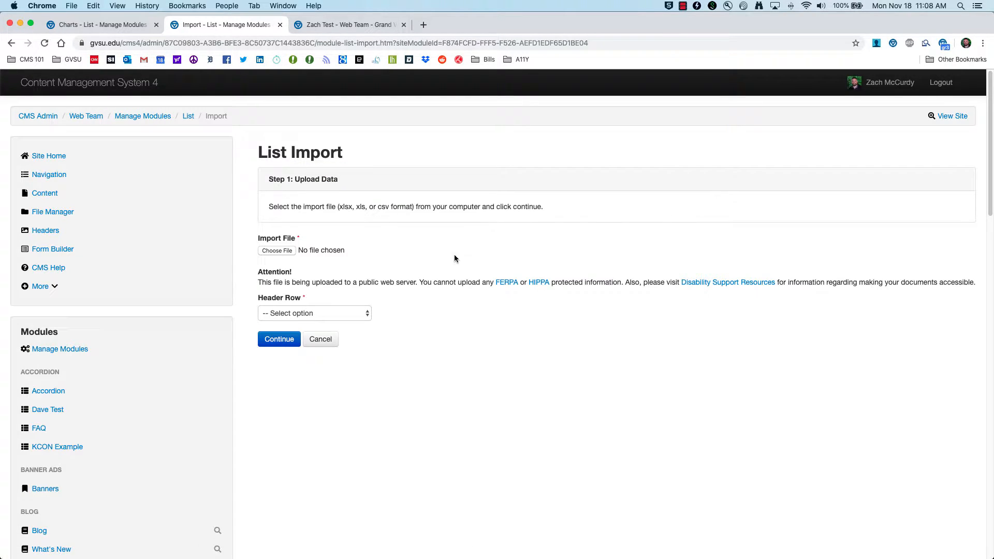
click(277, 251)
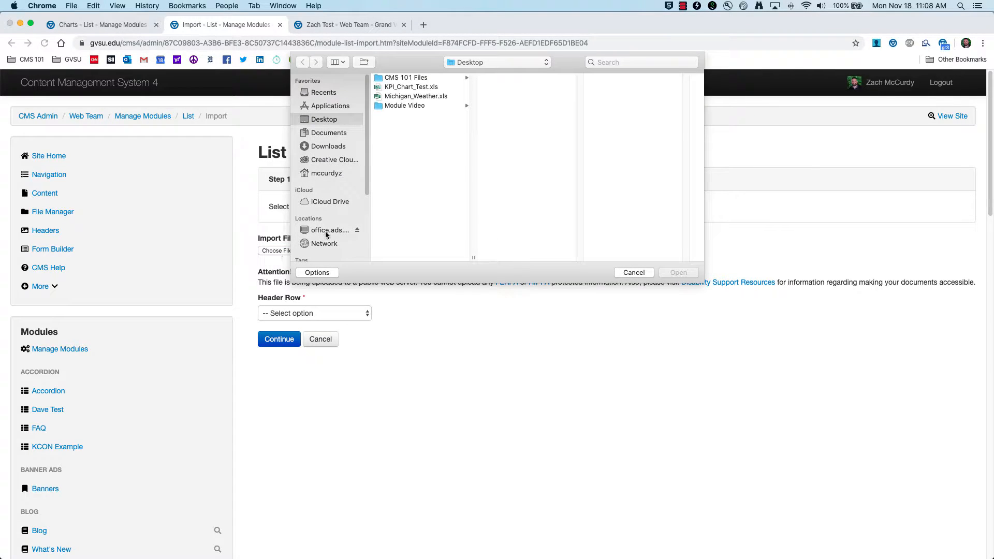
click(409, 88)
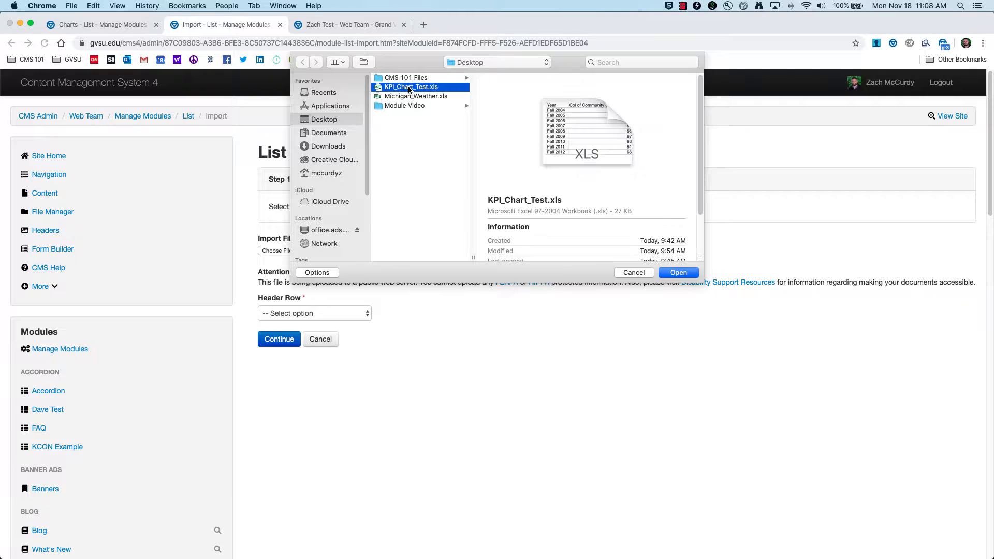
click(668, 273)
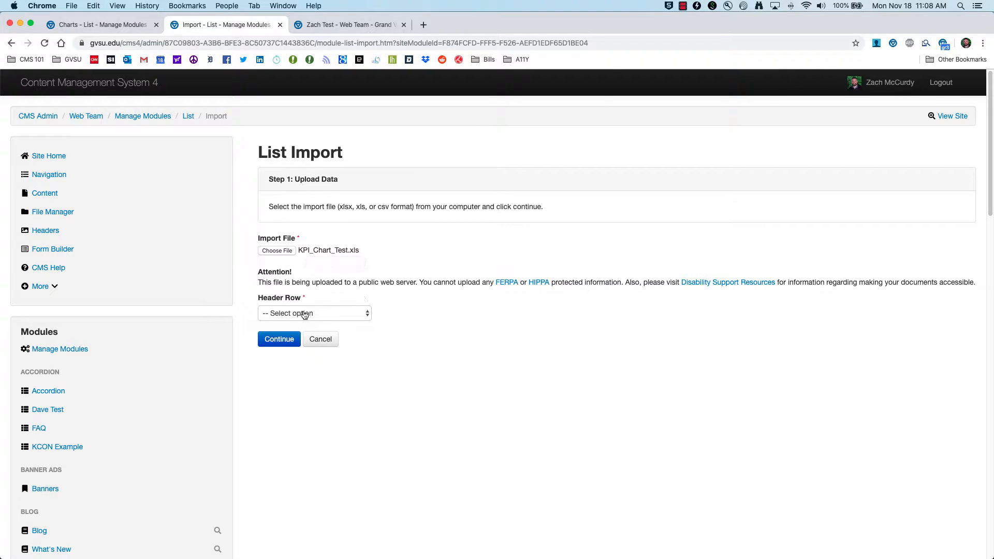
click(367, 318)
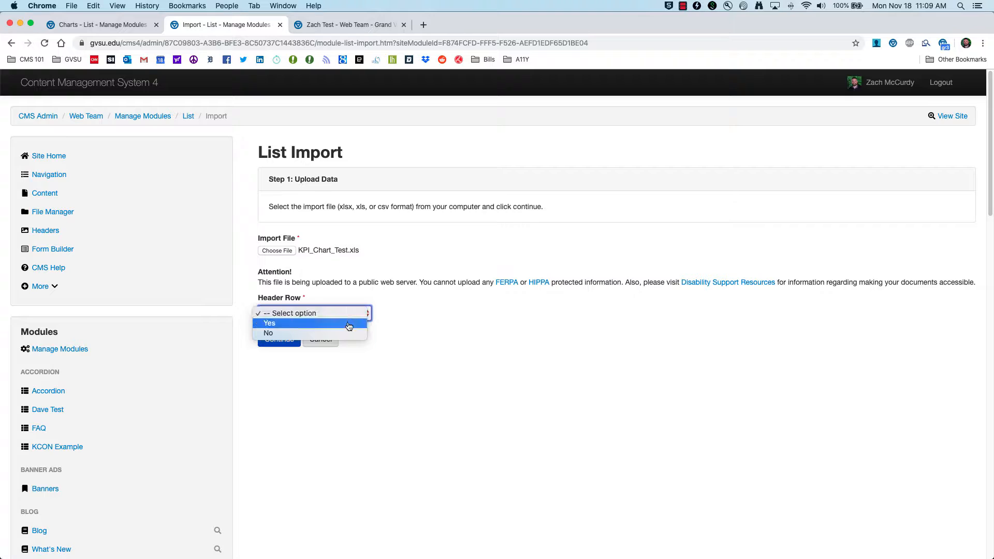
click(273, 324)
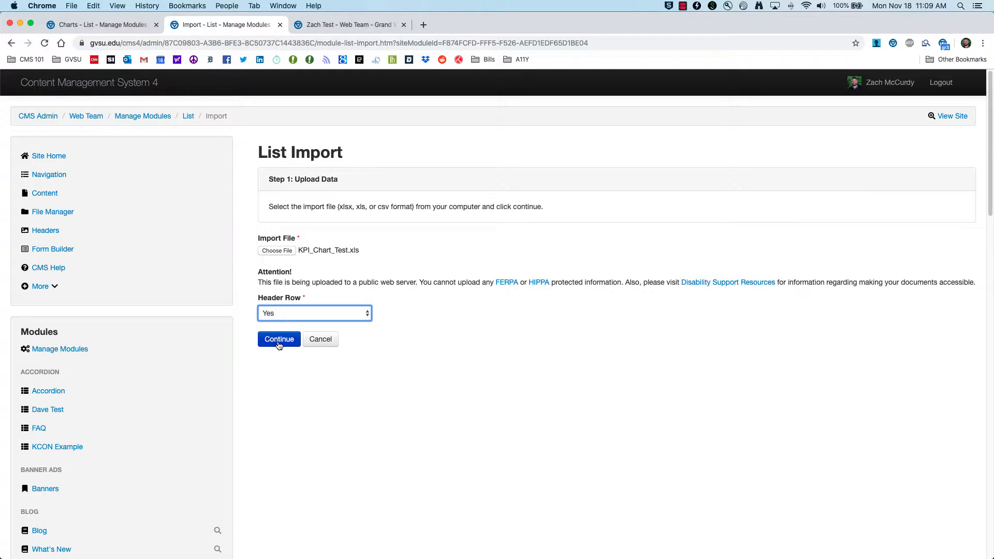
click(279, 342)
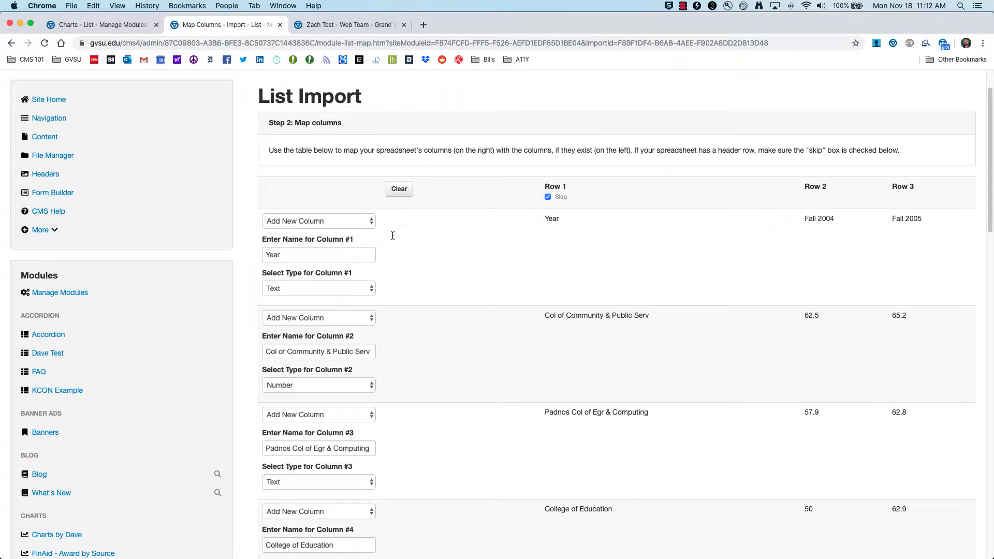
Step: Set the type of column #1, Year, to Date in the column mapping
click(289, 254)
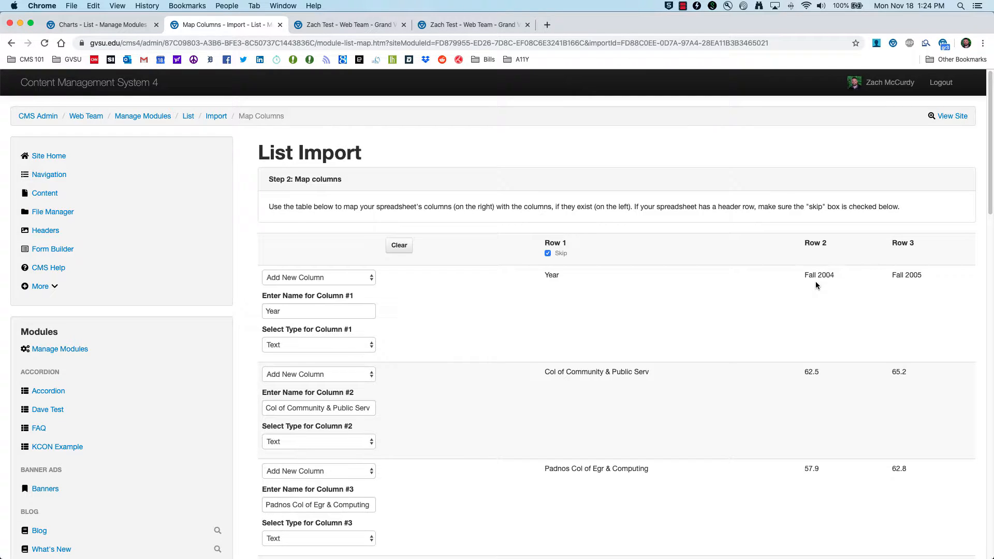
click(375, 348)
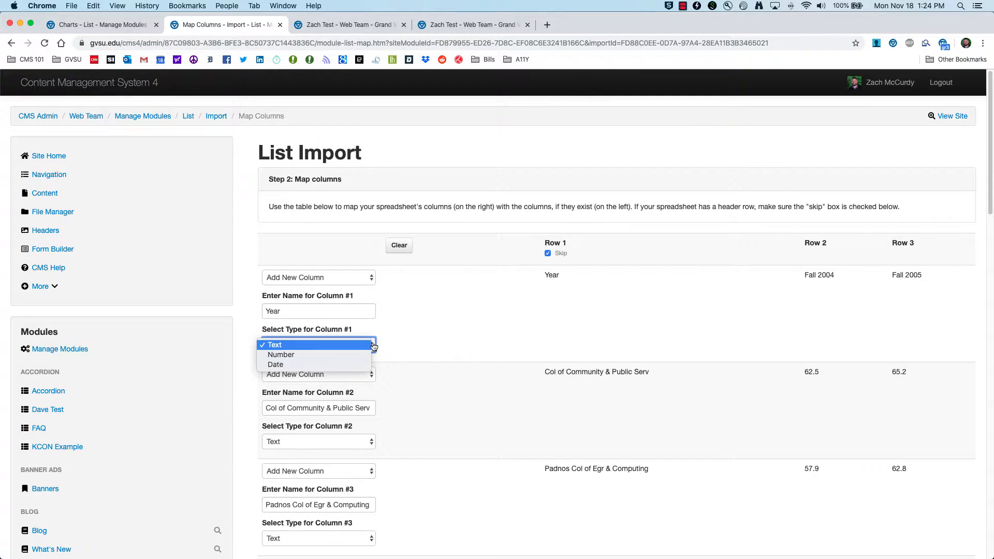
click(351, 367)
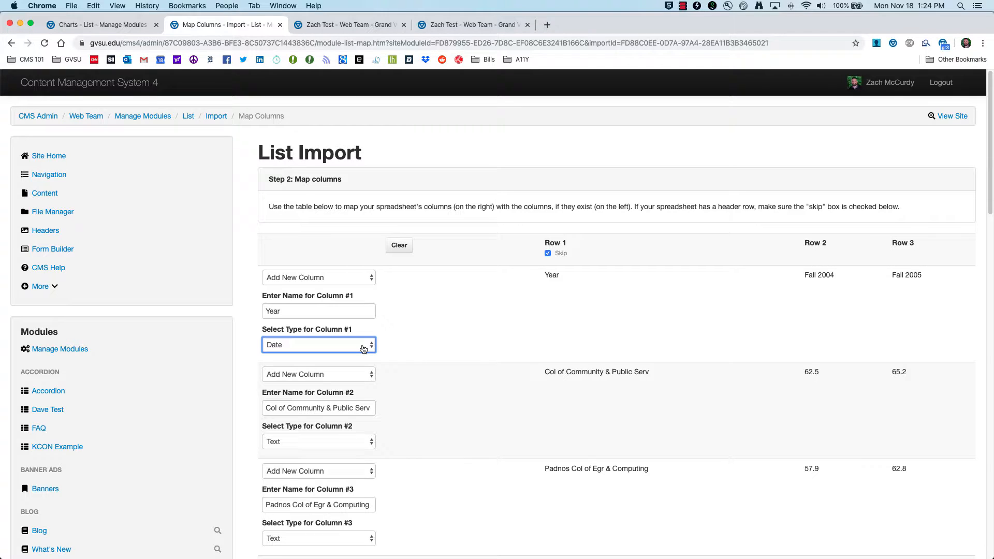
click(363, 347)
click(333, 331)
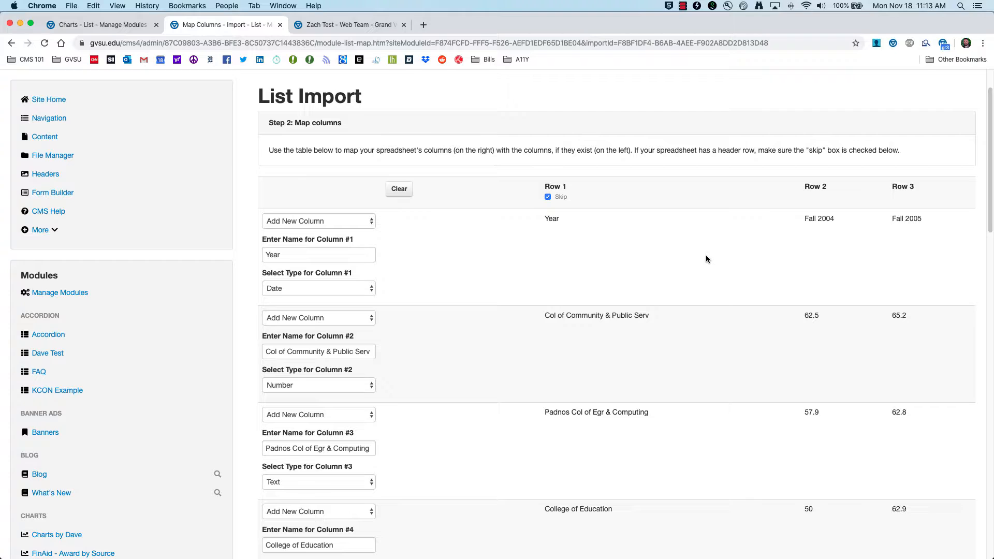
Step: Rename column #2 as "College of Community and Public Service" and set its type to Number
scroll(691, 249, down, 4)
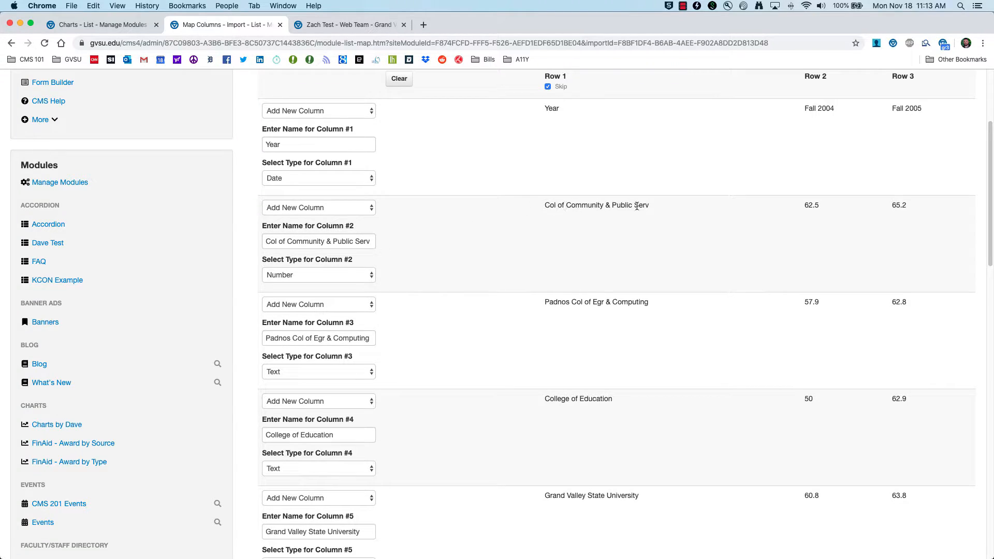
triple_click(333, 242)
text(C)
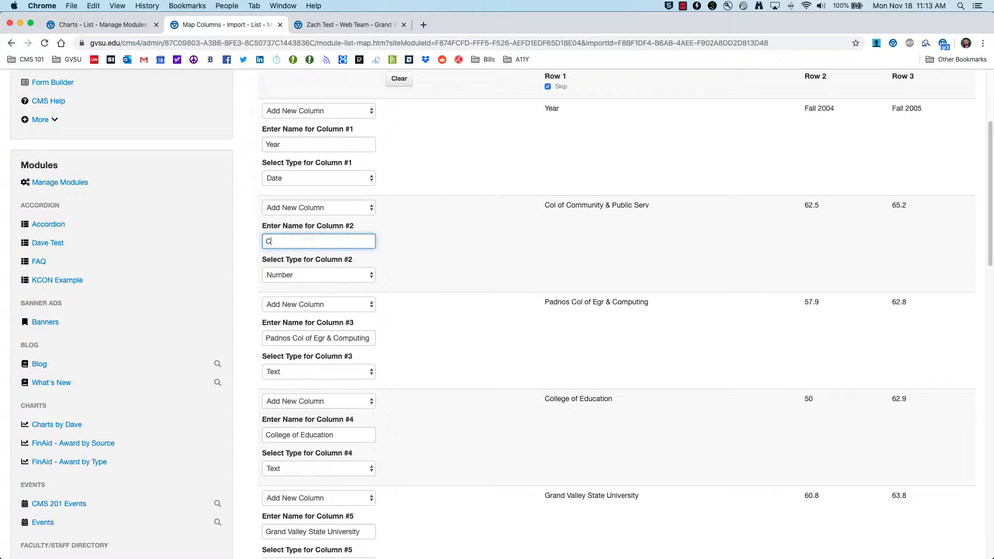
text(ollege)
text( of Community )
text(and Public Se)
text(rvice)
scroll(333, 242, up, 1)
click(366, 281)
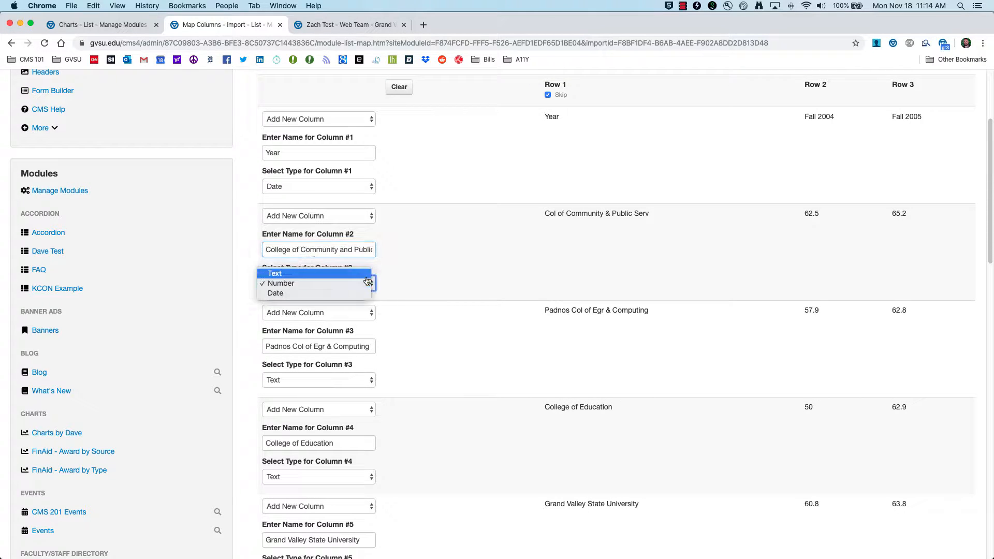
click(287, 275)
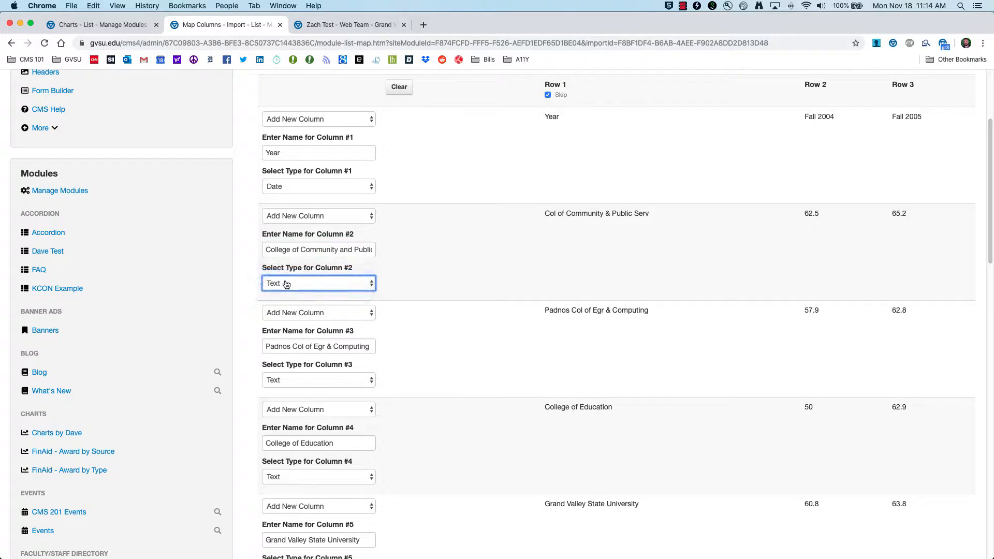
click(286, 285)
click(288, 291)
click(884, 213)
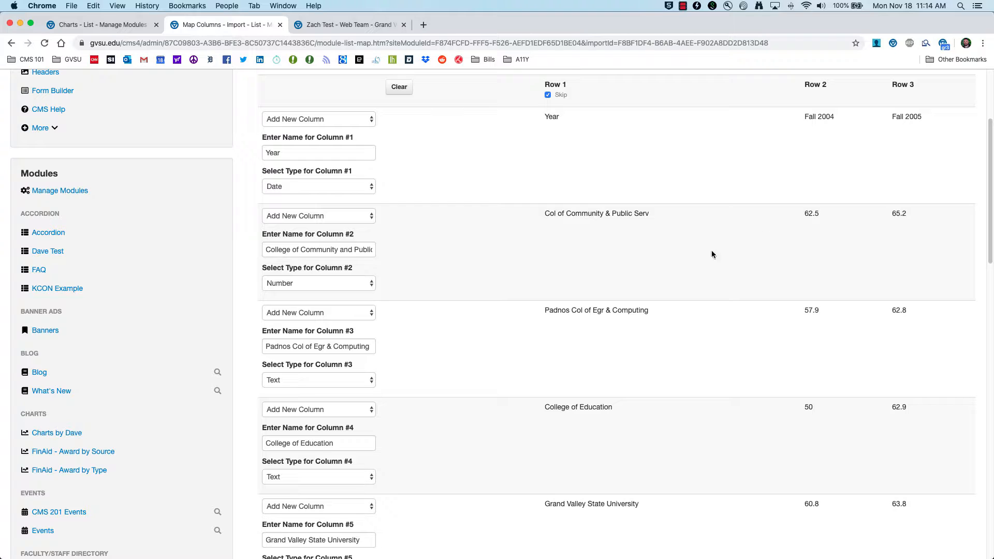
Step: Rename column #3 as "Padnos College of Engineering and Computing" and set its type to Number
scroll(690, 278, down, 3)
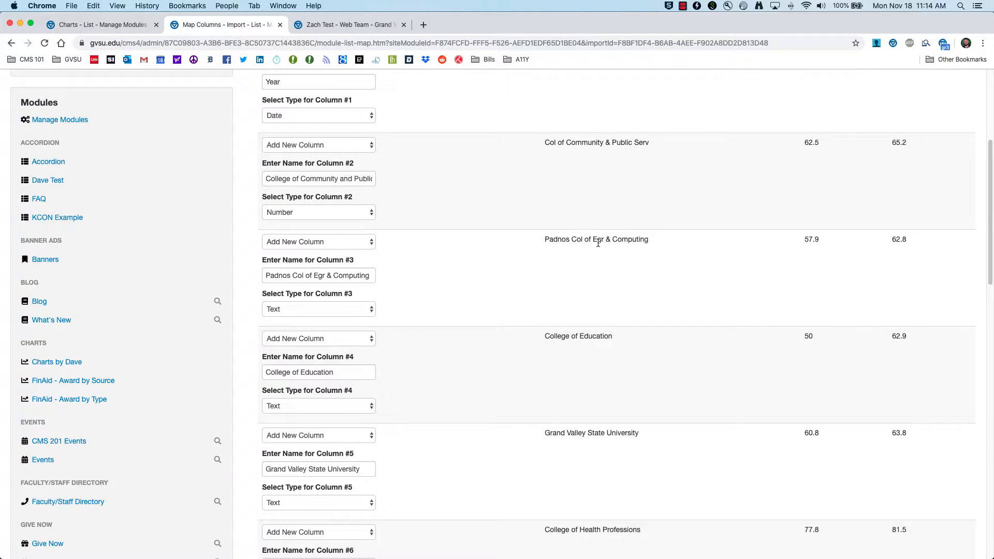
scroll(598, 242, up, 5)
scroll(593, 240, down, 4)
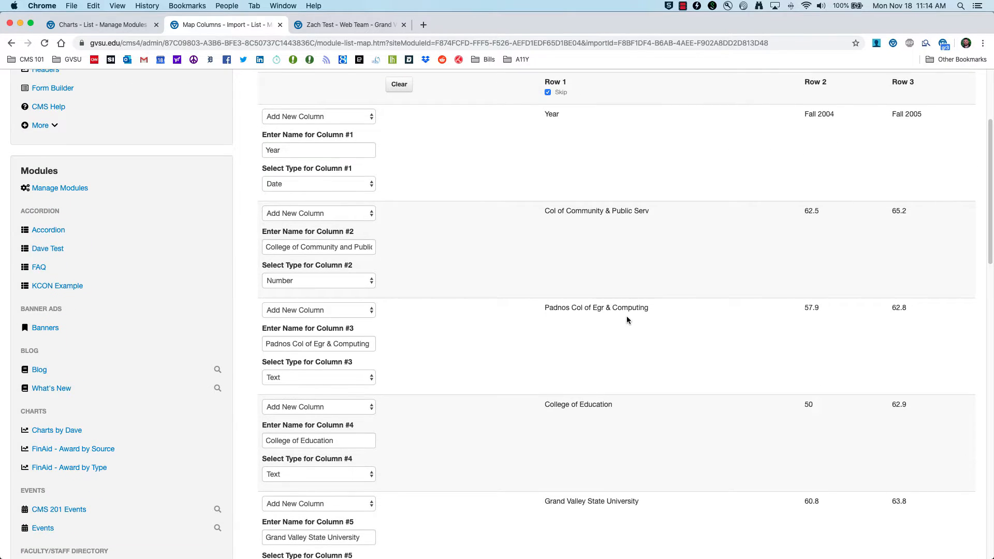
drag(372, 344, 266, 344)
text(Padnos )
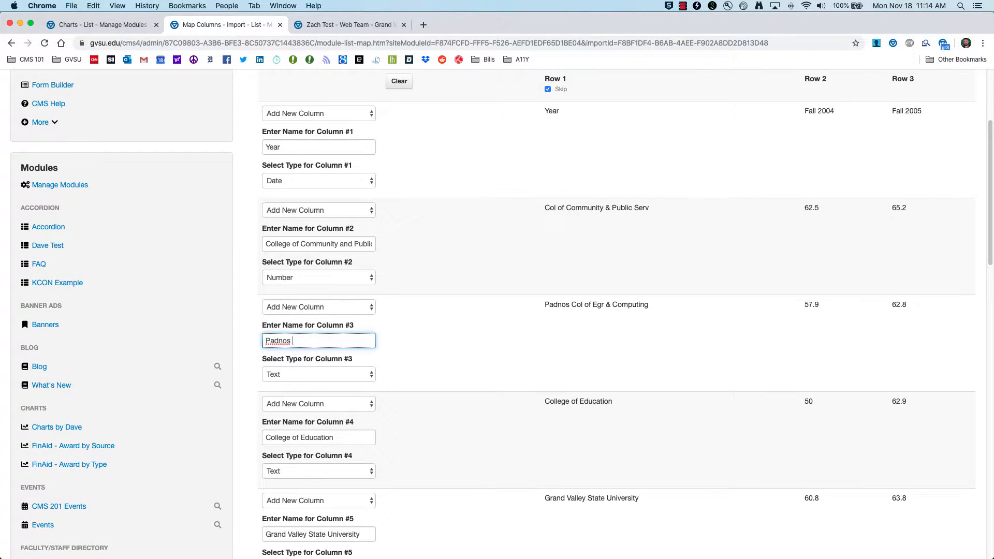
text(College of Engineering and Computing)
key(Tab)
key(n)
Step: Set the type of columns #4 to #7, from College of Education through Interdisciplinary Studies, to Number
scroll(347, 309, down, 3)
key(Tab)
key(Tab)
key(Tab)
key(n)
scroll(352, 357, down, 4)
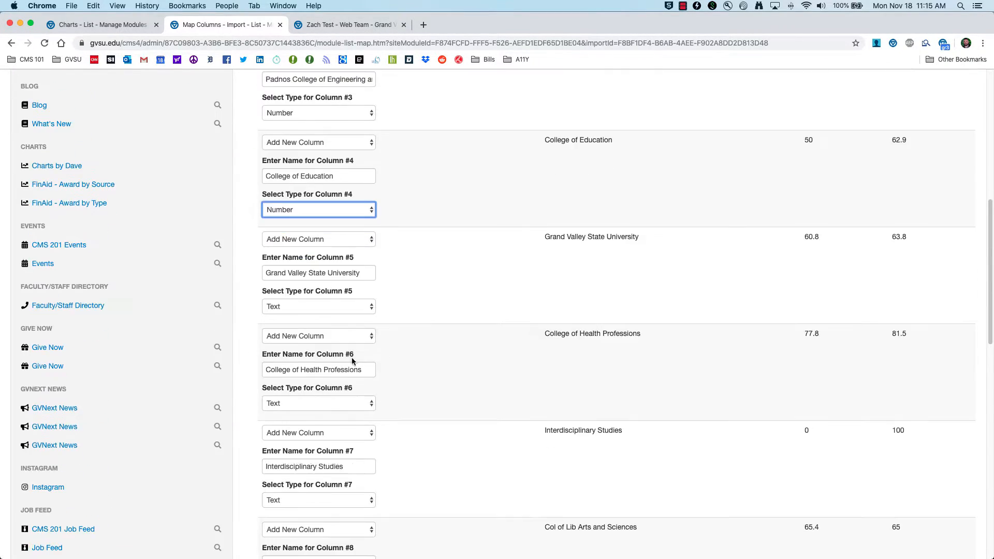
key(Tab)
key(Tab)
key(Tab)
key(n)
key(Tab)
key(Tab)
key(Tab)
key(n)
scroll(393, 270, down, 2)
key(Tab)
key(Tab)
key(Tab)
key(n)
Step: Rename column #8 as "College of Liberal Arts and Sciences" and set its type to Number
key(Tab)
key(Tab)
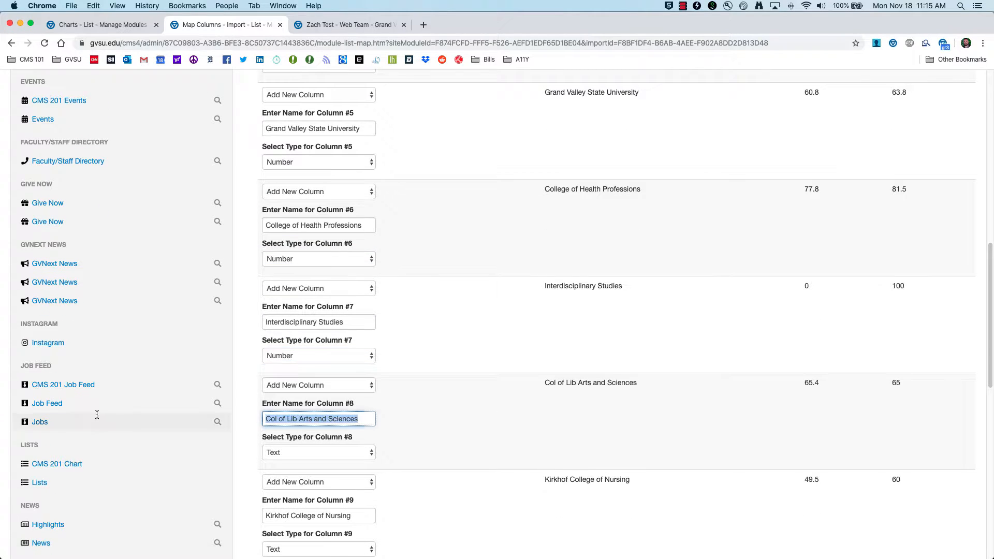
text(College of Liberal Arts and Sciences)
key(Tab)
key(n)
Step: Set the type of columns #9 to #11, Kirkhof College of Nursing, Seidman College of Business and Total, to Number
scroll(358, 444, down, 5)
key(Tab)
key(Tab)
key(Tab)
key(n)
key(Tab)
key(Tab)
key(Tab)
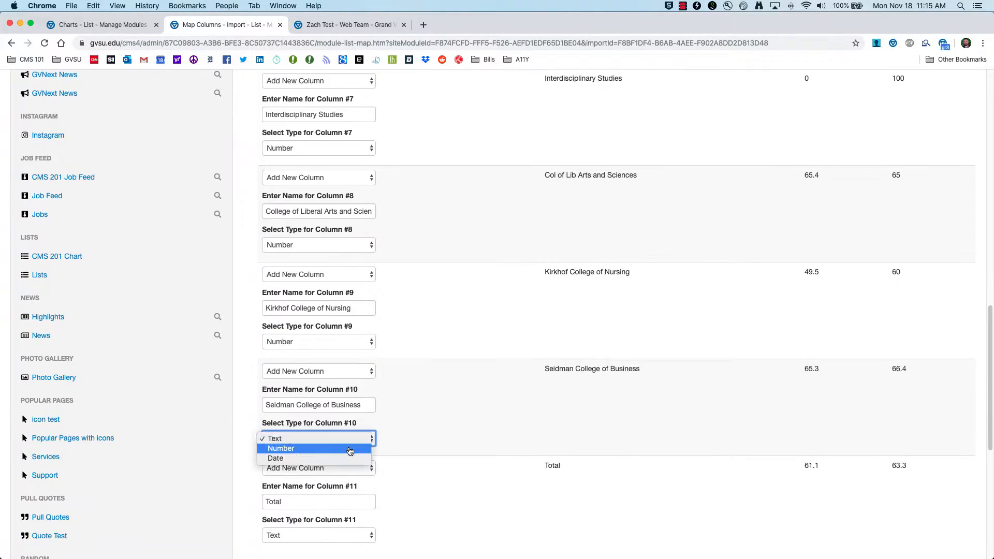
key(n)
key(Tab)
key(Tab)
key(Tab)
key(n)
scroll(498, 442, up, 5)
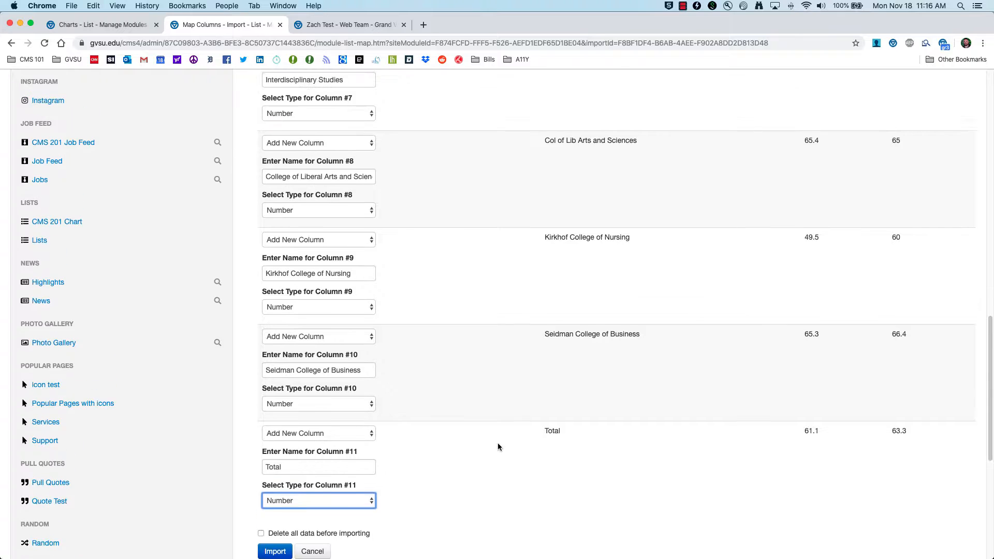
Step: Review the column mappings and run the import without deleting the existing data
scroll(498, 440, up, 2)
scroll(569, 415, up, 3)
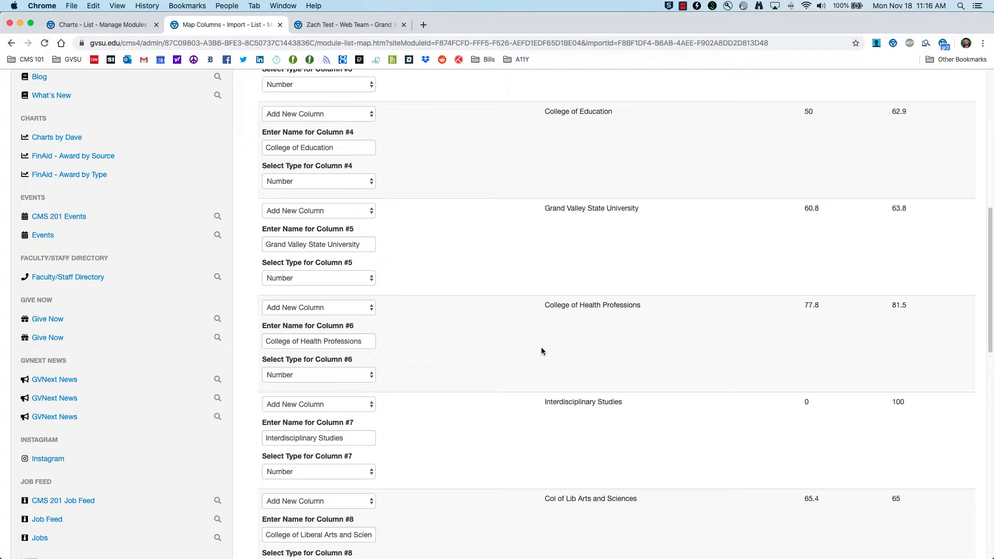
scroll(540, 353, down, 10)
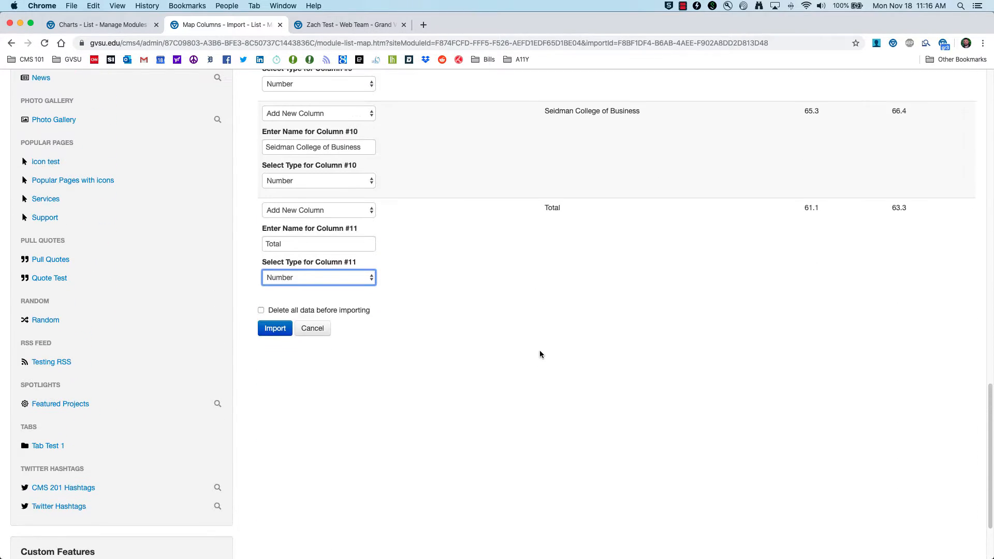
click(403, 381)
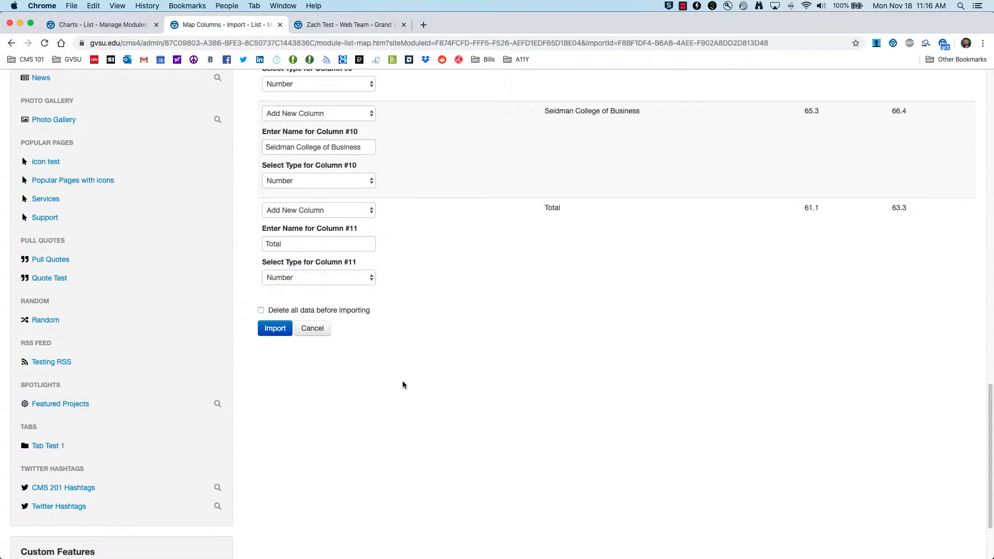
click(274, 328)
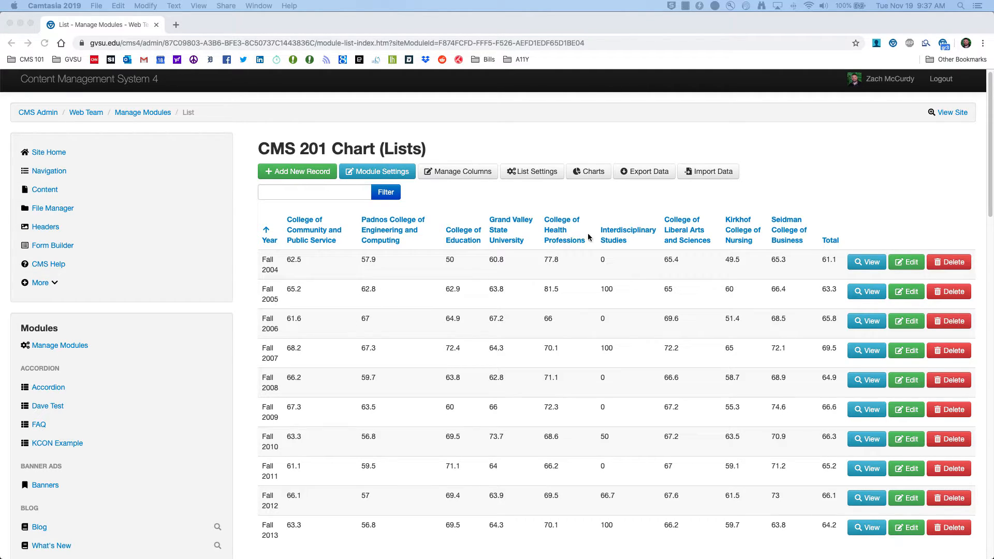
Step: Examine the imported list's column overview and the edit settings of the Year column, and return to the list
scroll(473, 202, down, 1)
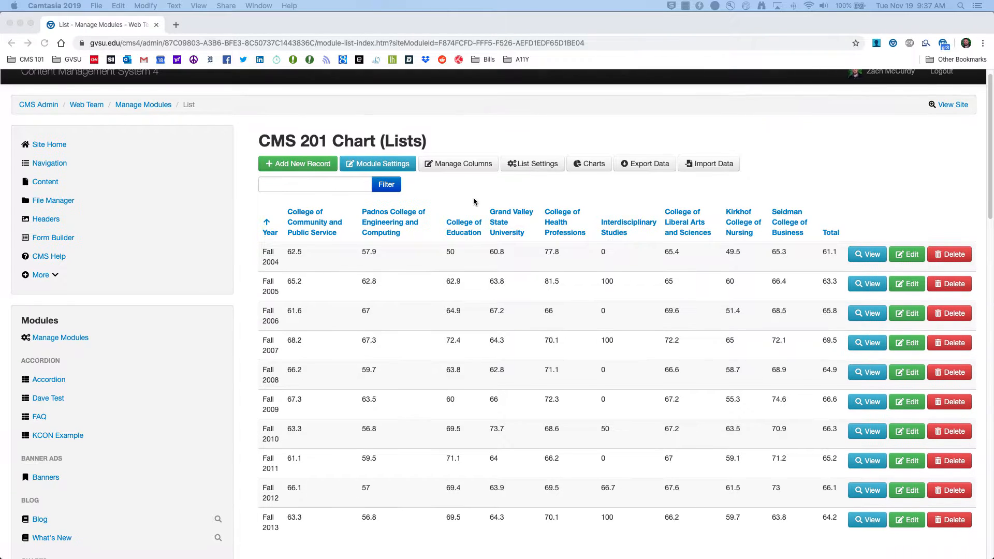
click(474, 201)
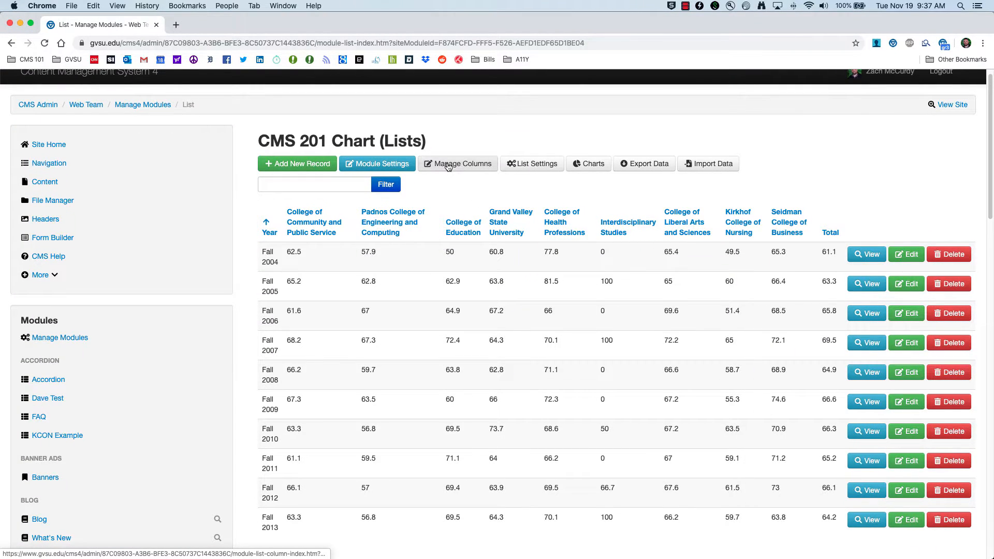
click(448, 165)
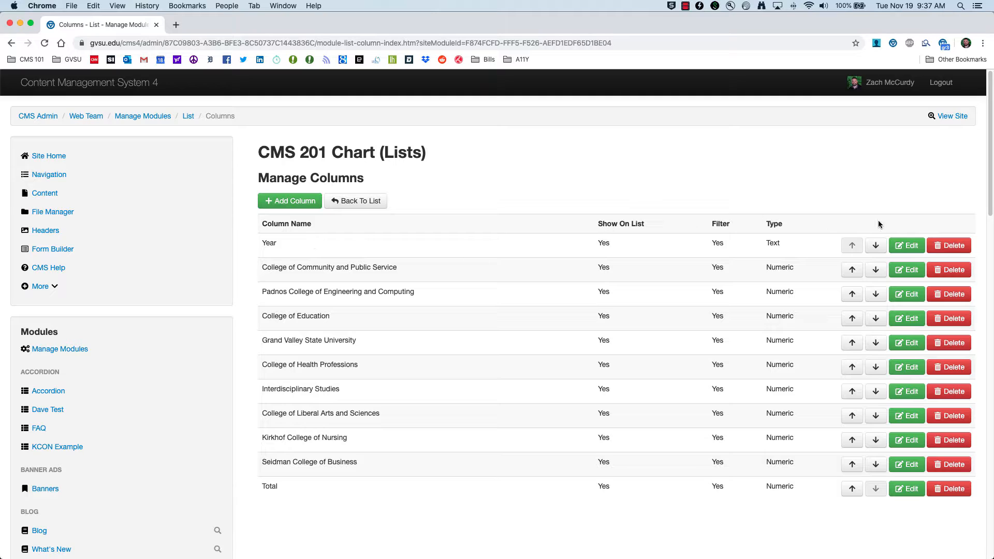
click(907, 245)
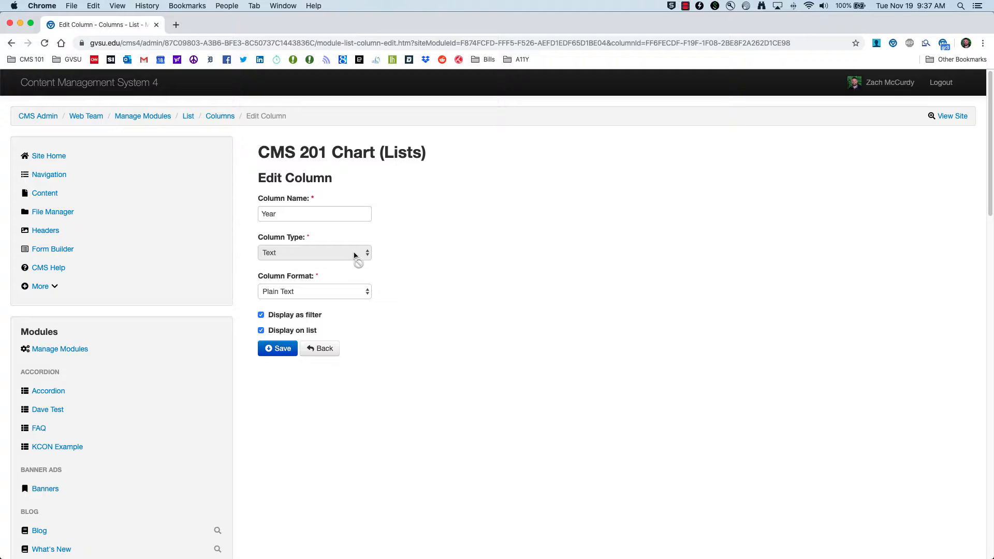
click(11, 43)
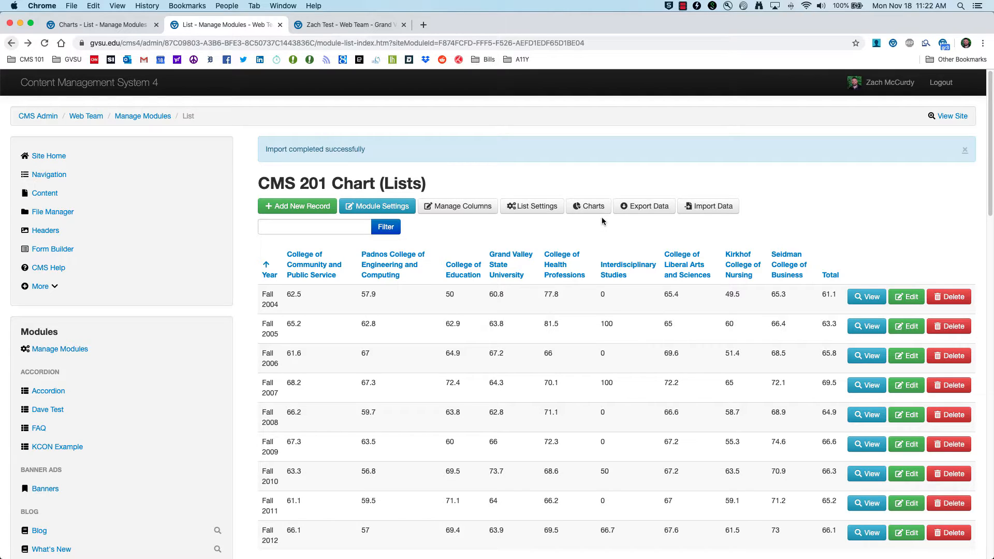
Step: Start a new chart for the list, titled "College Numbers", with the chart type Bar
click(587, 210)
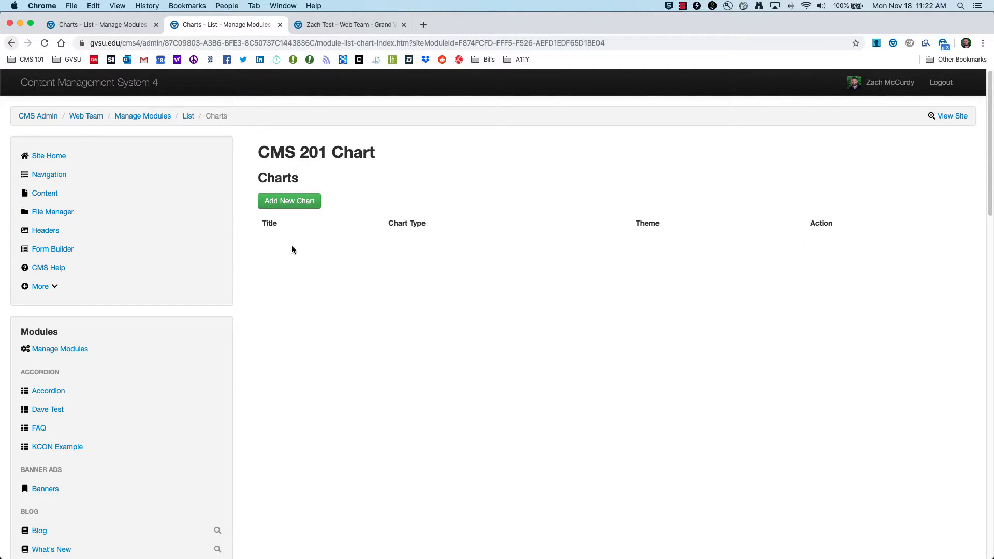
click(276, 200)
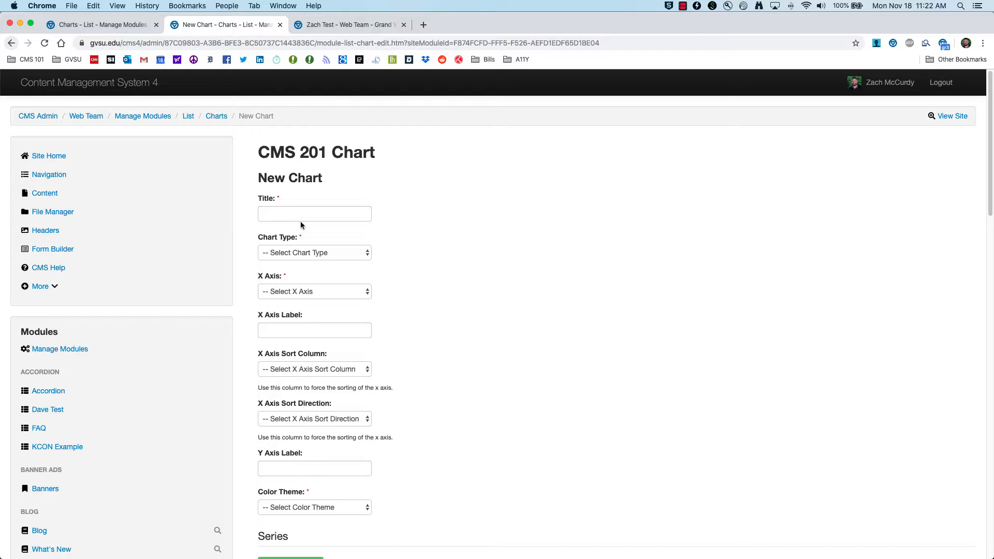
click(296, 212)
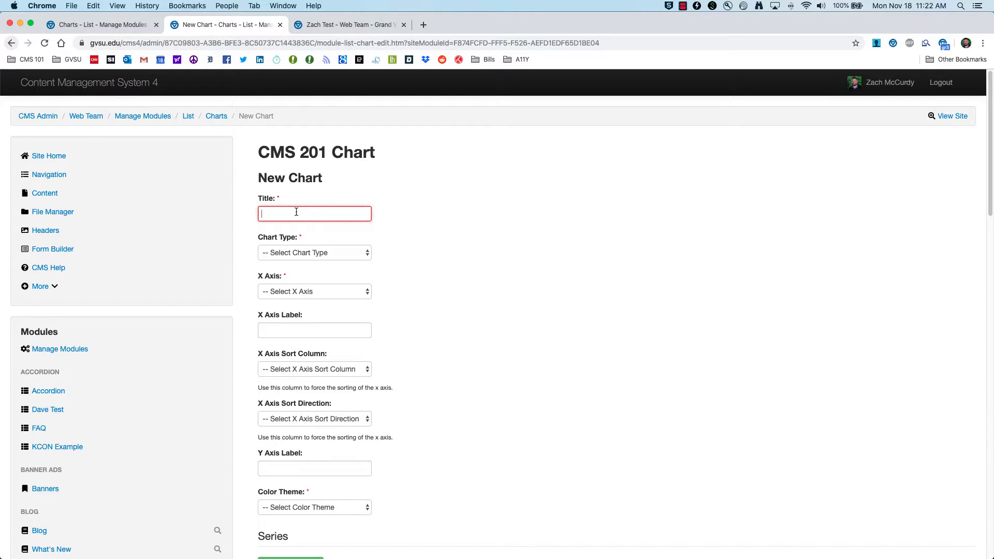
text(College Numbers)
click(343, 256)
click(344, 256)
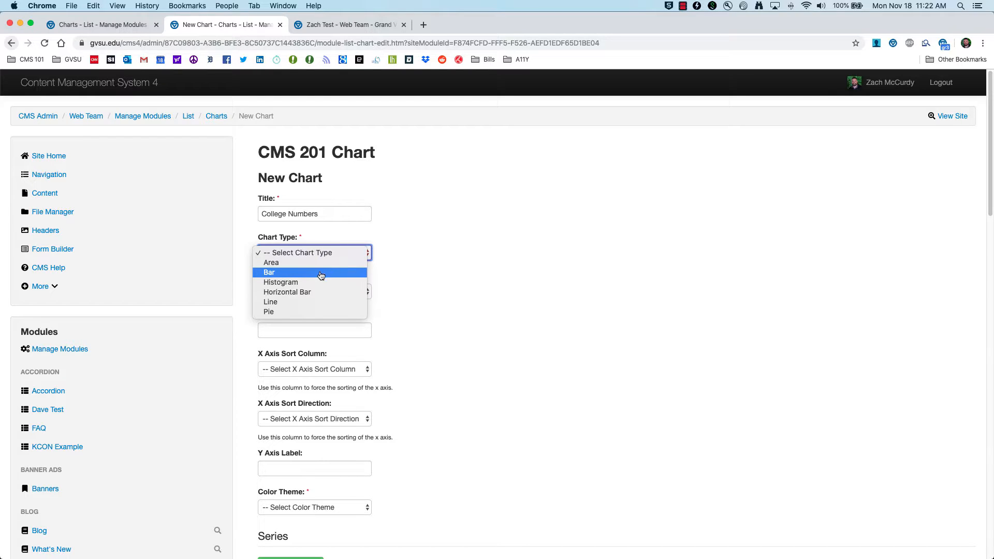
click(268, 274)
click(382, 287)
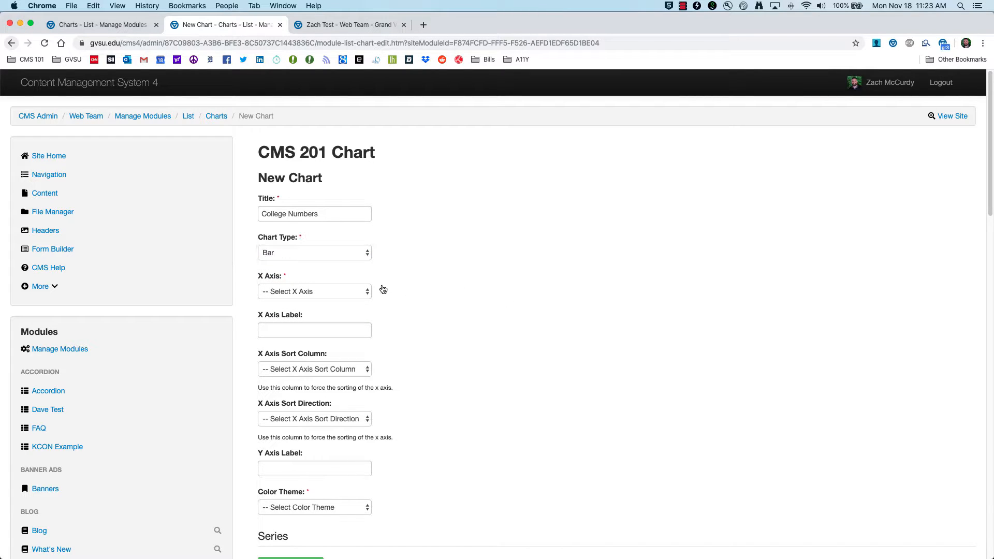
Step: Use the Year column for the chart's X axis and label the axis "Year"
scroll(391, 267, down, 2)
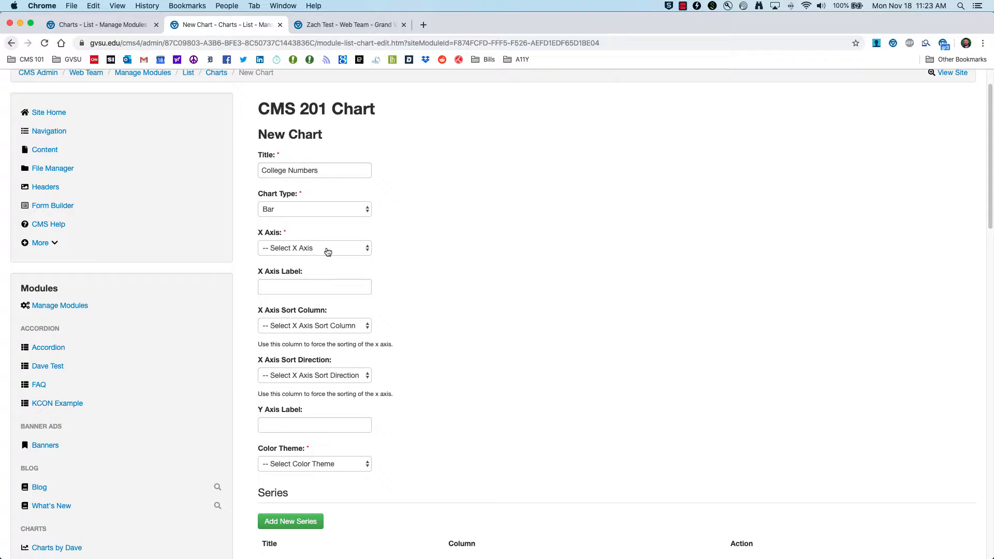
click(328, 249)
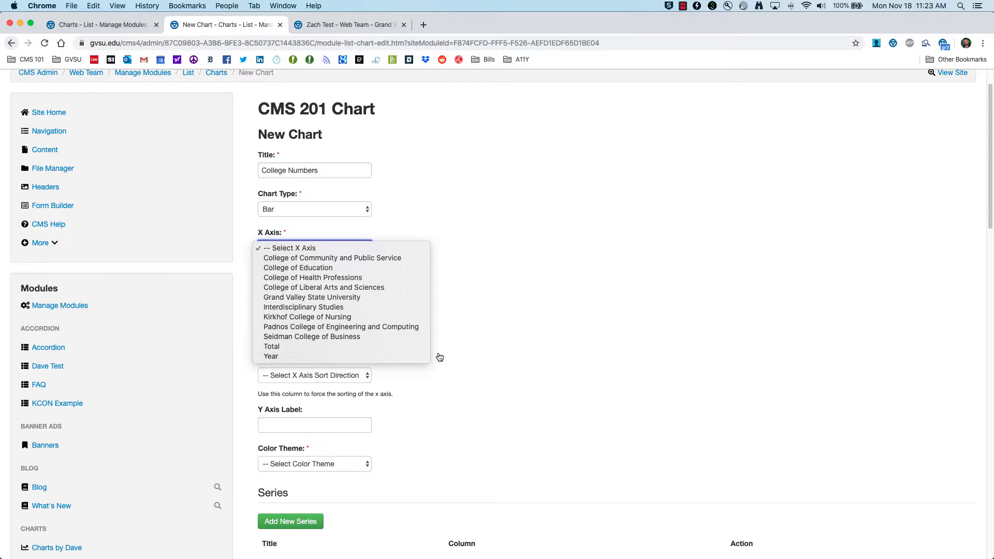
click(372, 358)
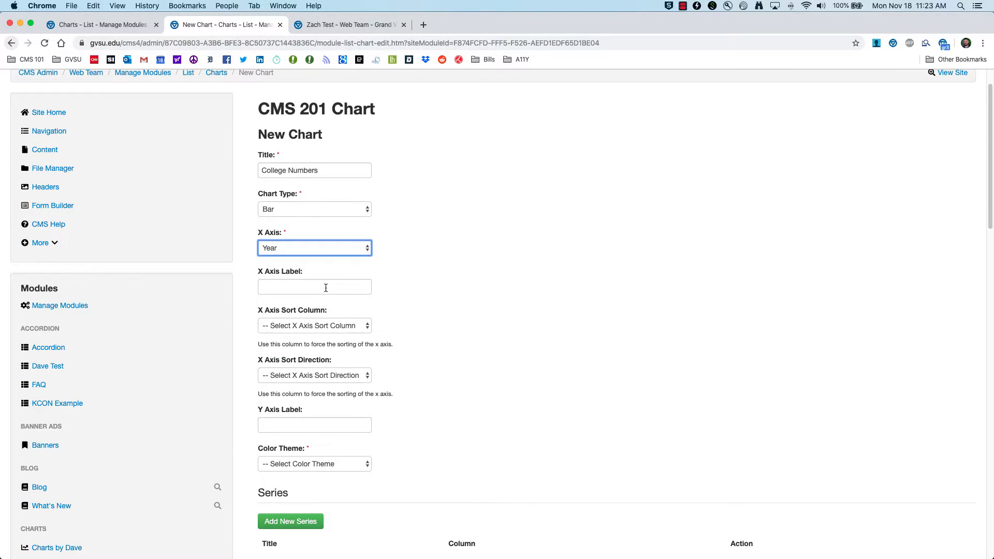
click(326, 288)
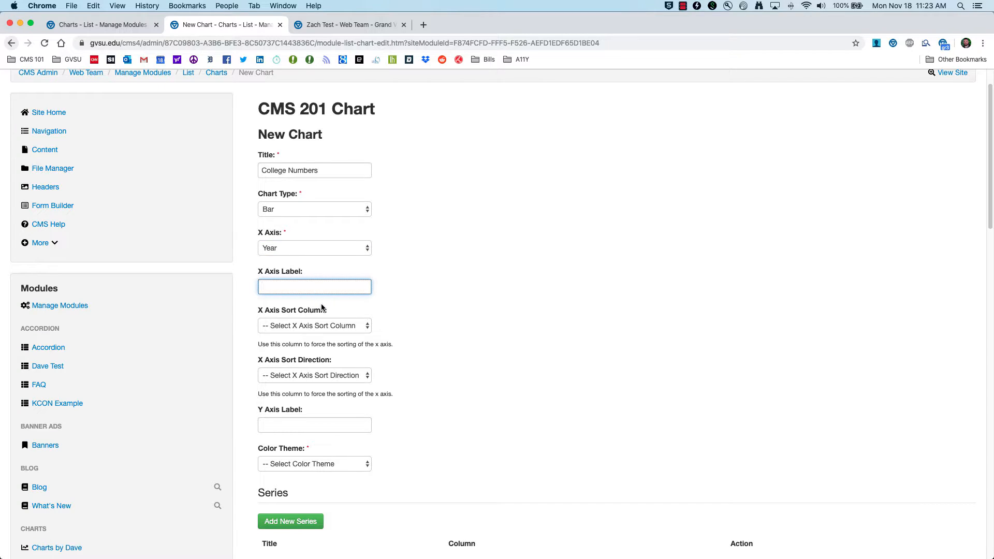
text(Year)
Step: Sort the chart's X axis by the Year column in Ascending direction, keeping Year as the X axis
scroll(368, 300, down, 1)
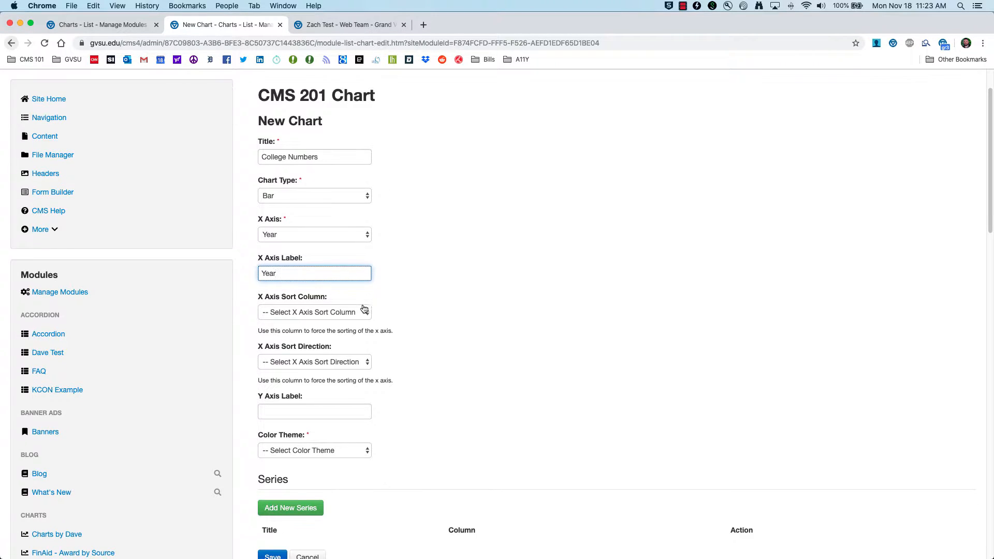
click(363, 312)
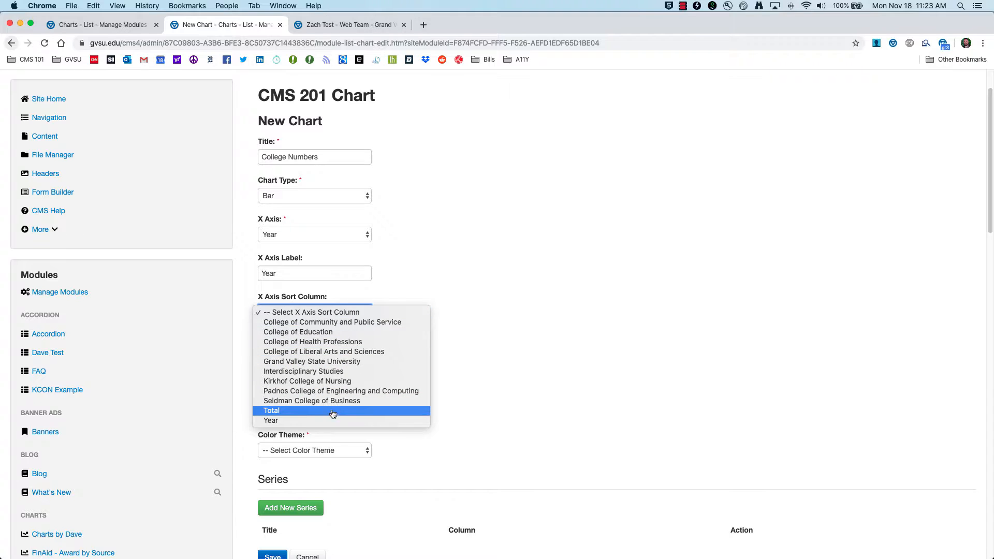
click(295, 421)
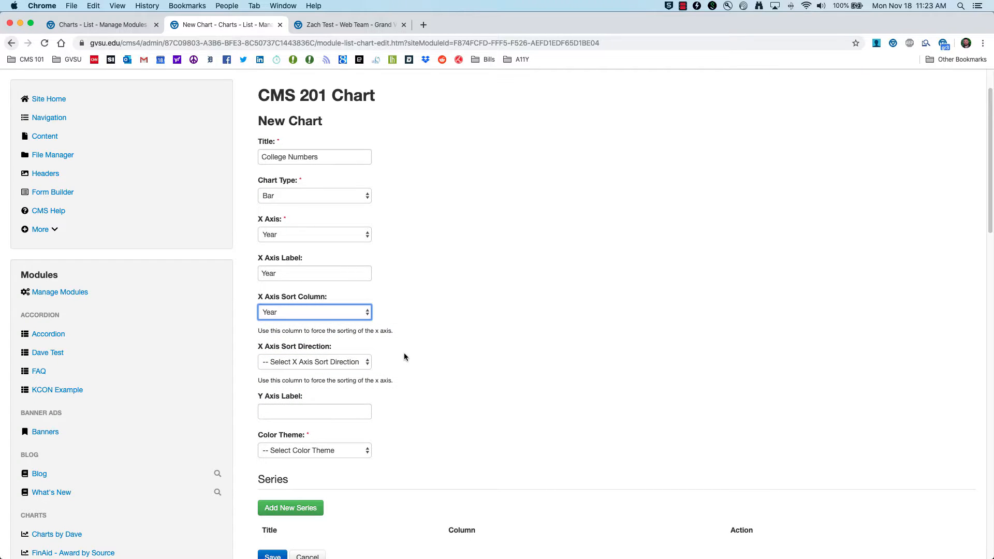
click(404, 356)
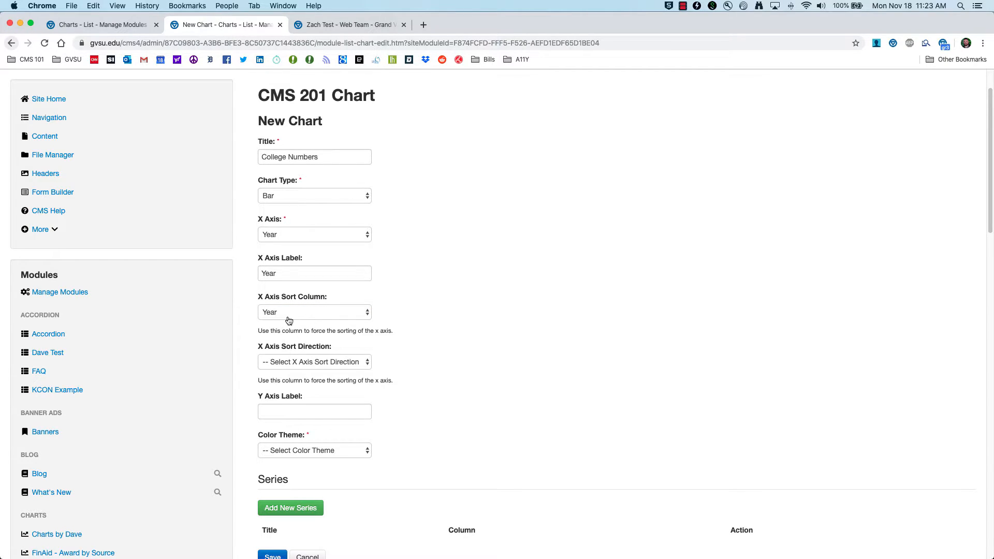
click(364, 236)
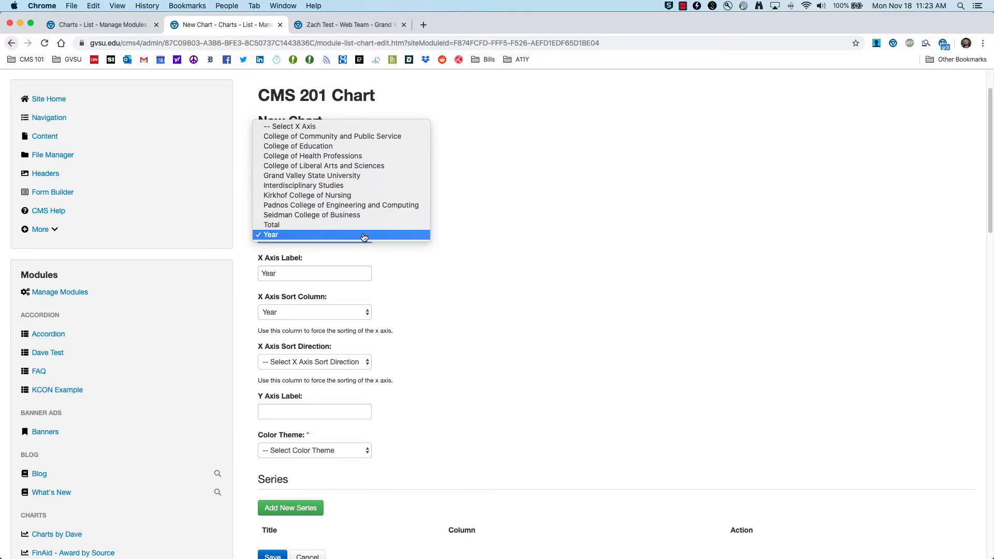
click(364, 236)
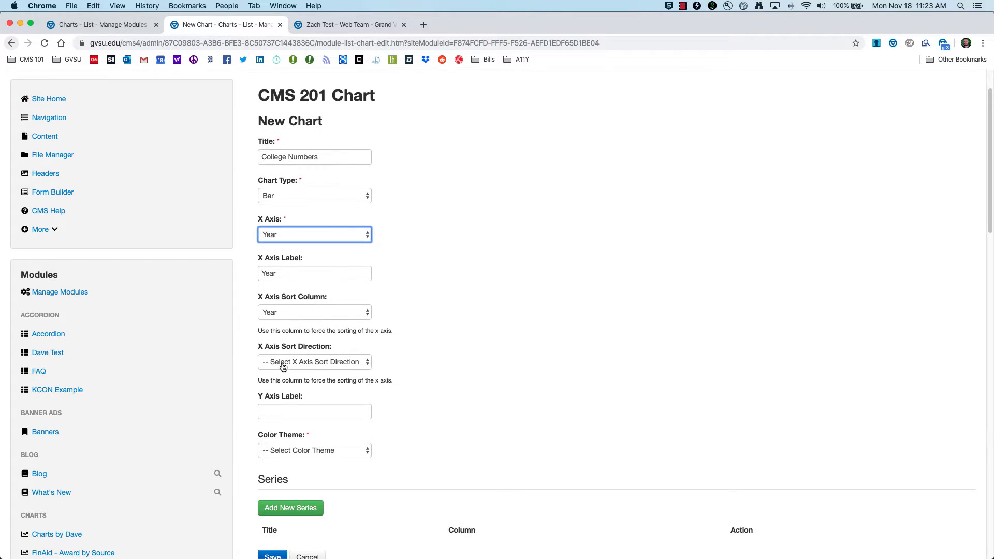
click(357, 364)
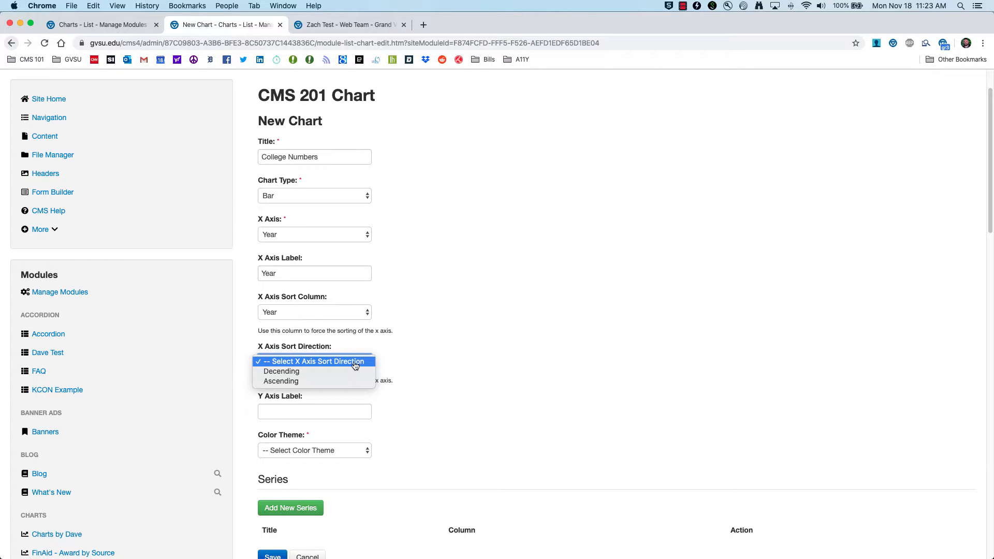
click(324, 382)
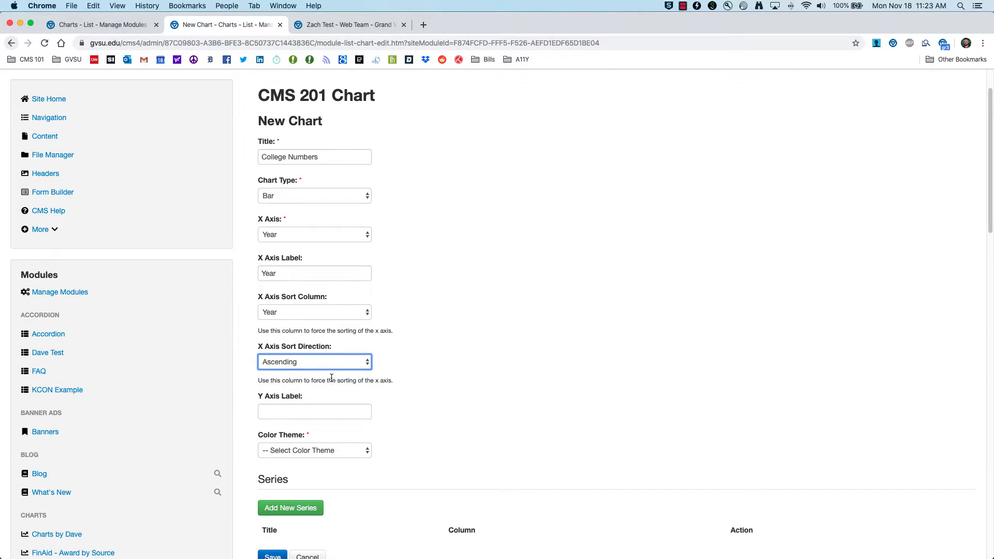
Step: Label the Y axis "Colleges" and apply the "color blind safe" color theme to the chart
scroll(334, 377, down, 3)
click(307, 337)
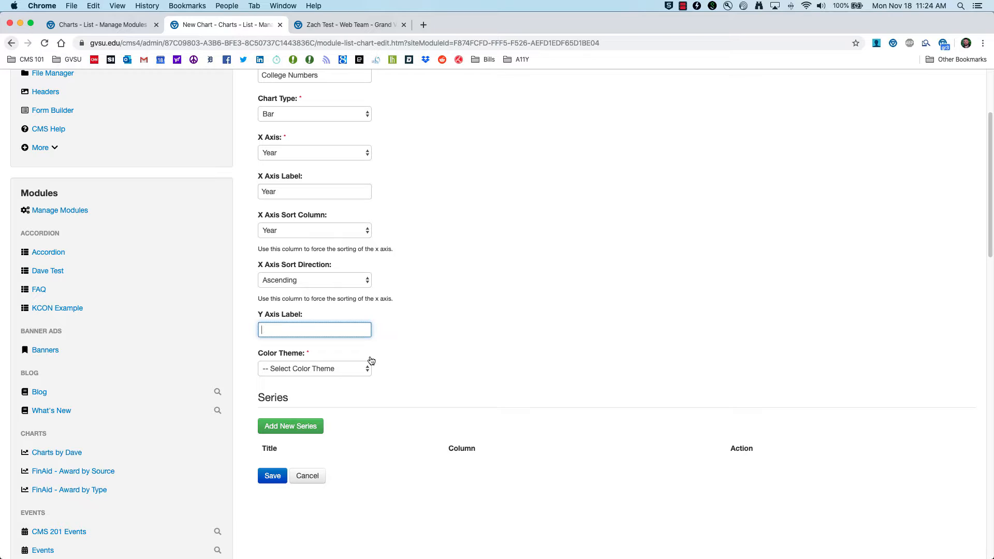
text(Colleges)
click(361, 370)
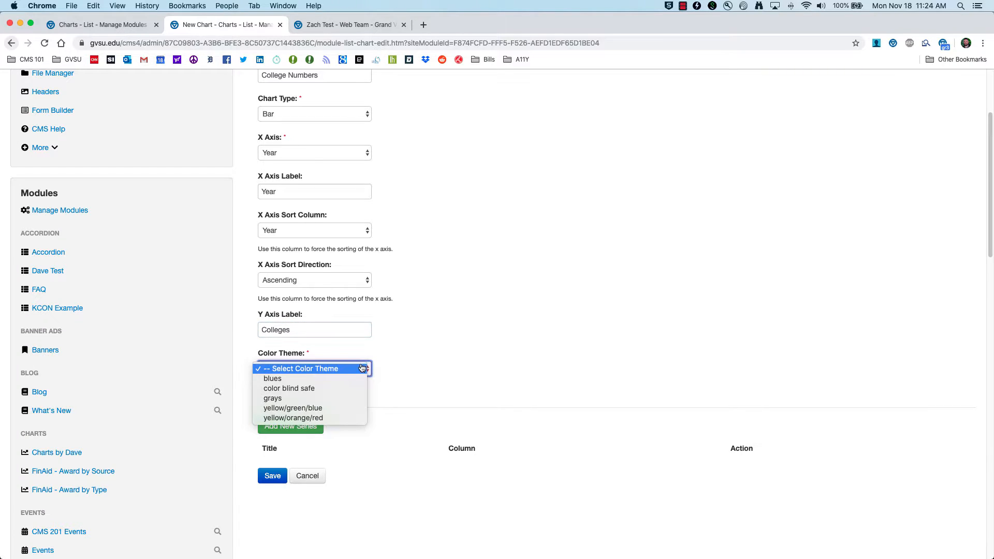
click(339, 389)
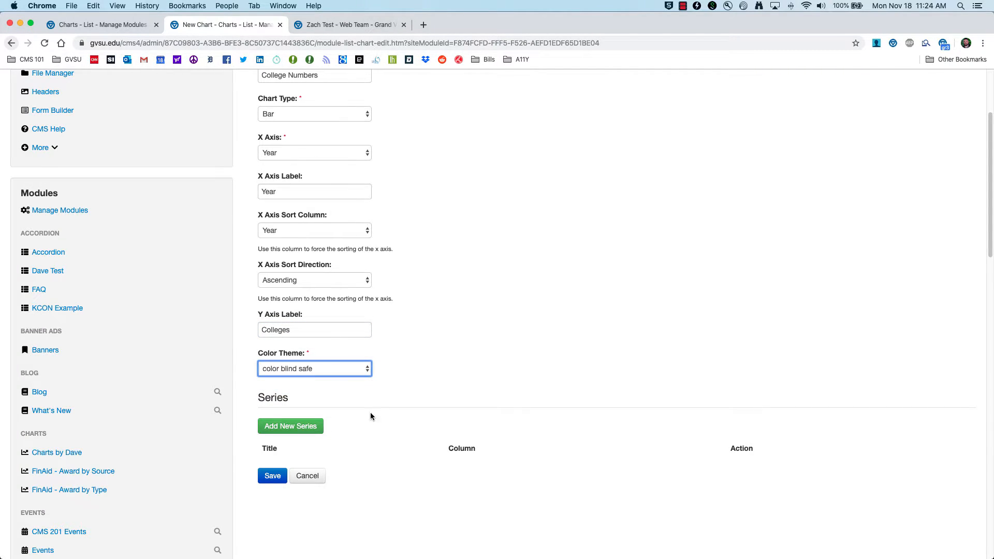
click(412, 380)
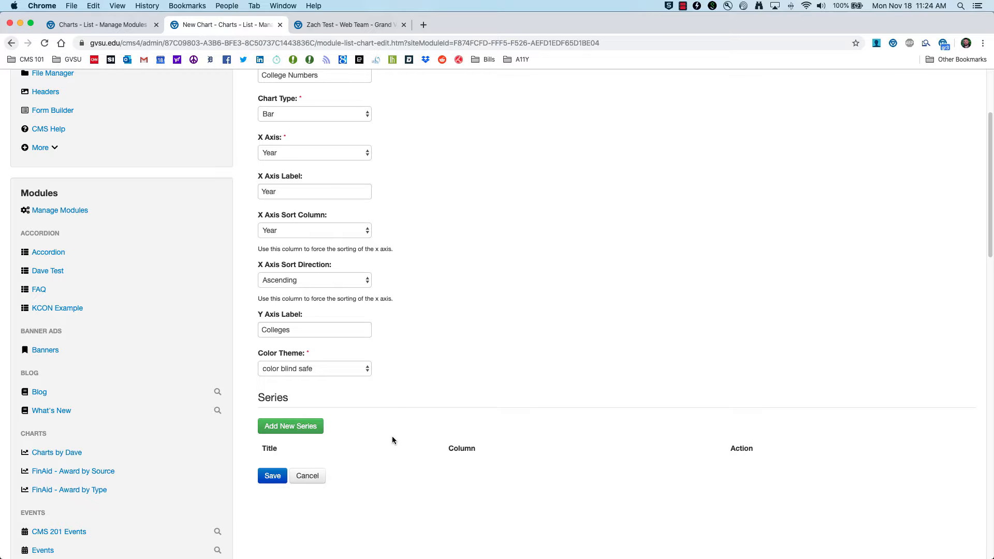
Step: Add a chart series from the College of Community and Public Service column and title it "College of Community and Public Service"
click(293, 428)
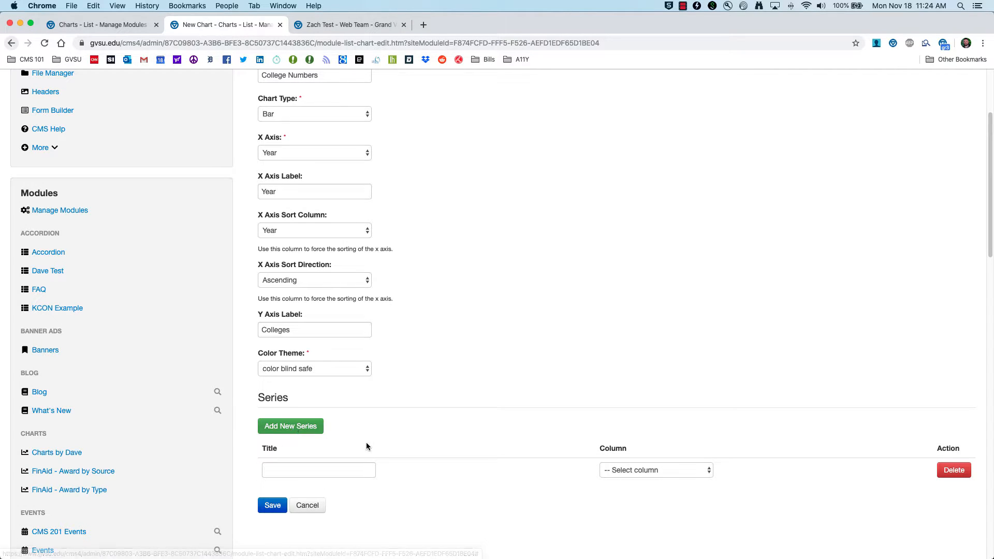
scroll(365, 441, down, 2)
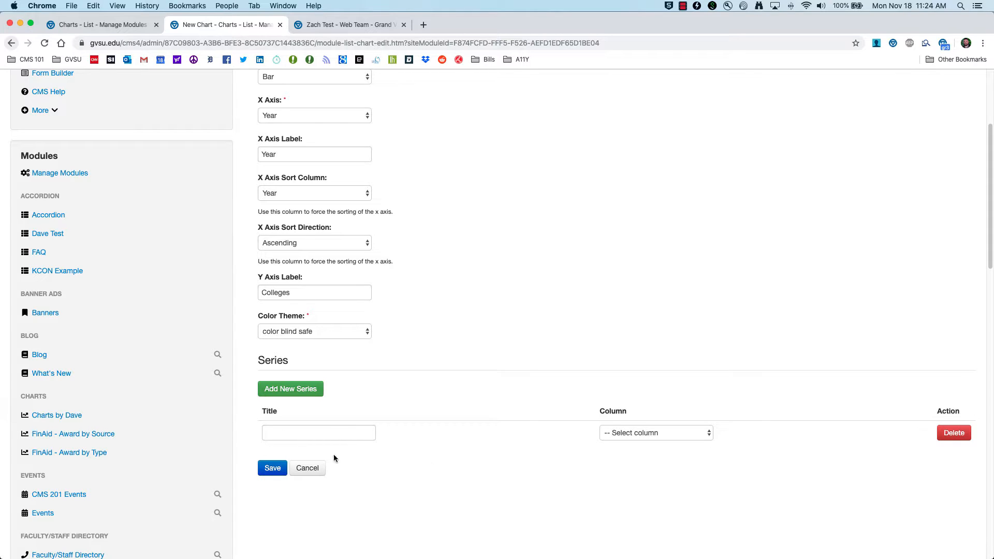
click(328, 434)
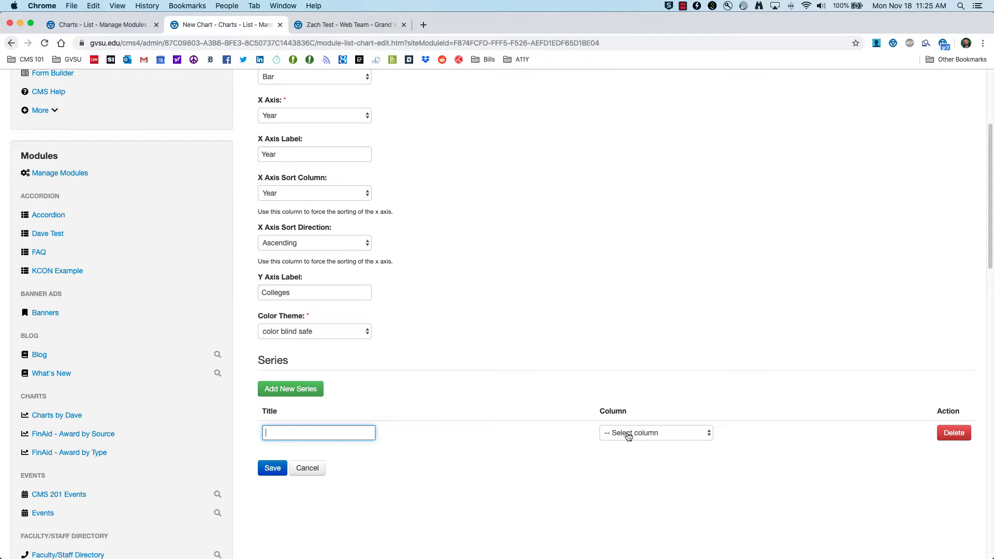
click(676, 435)
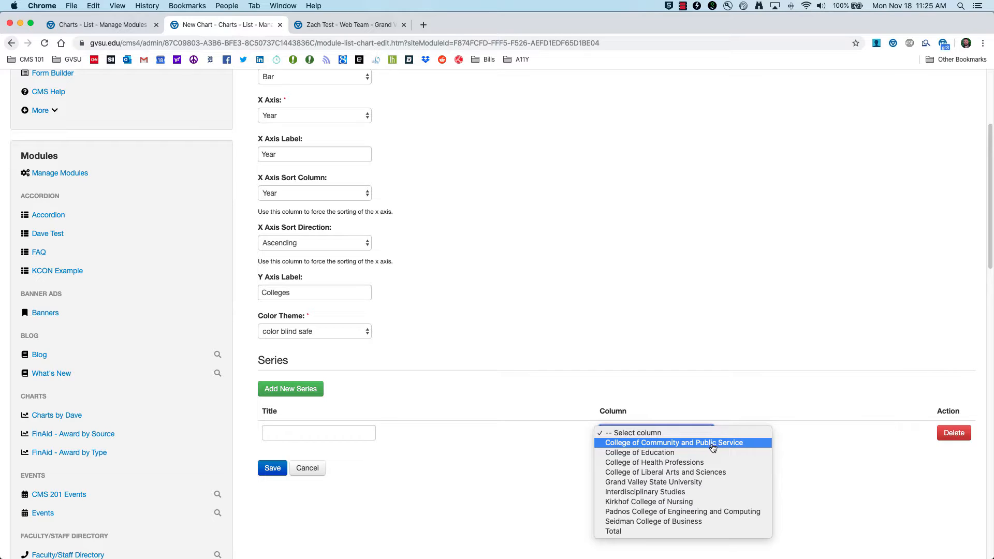
click(653, 443)
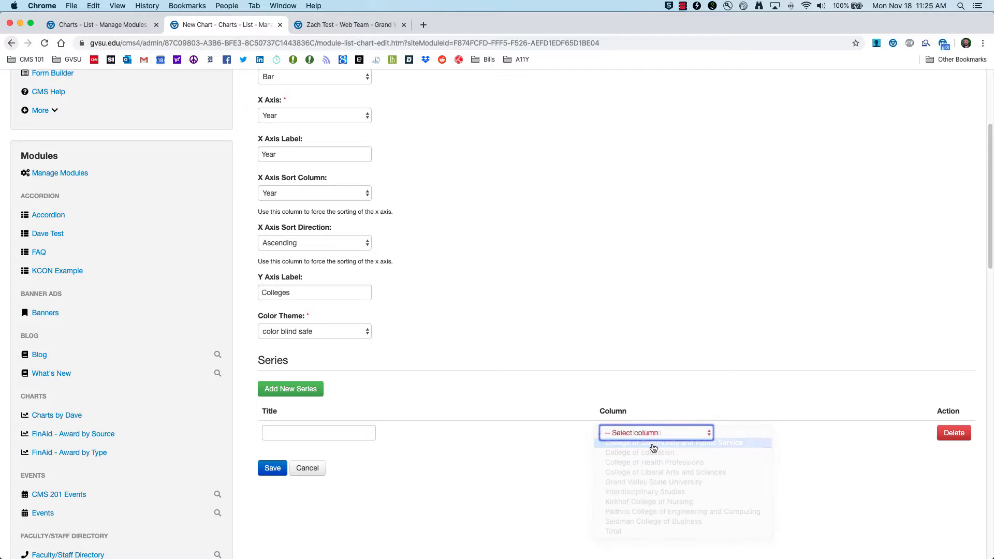
scroll(644, 449, up, 1)
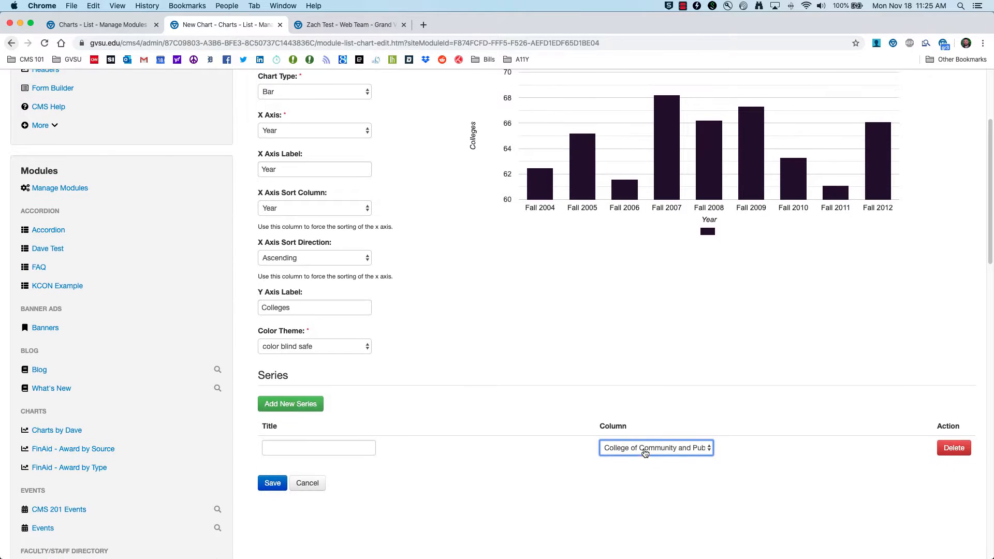
mouse_move(866, 196)
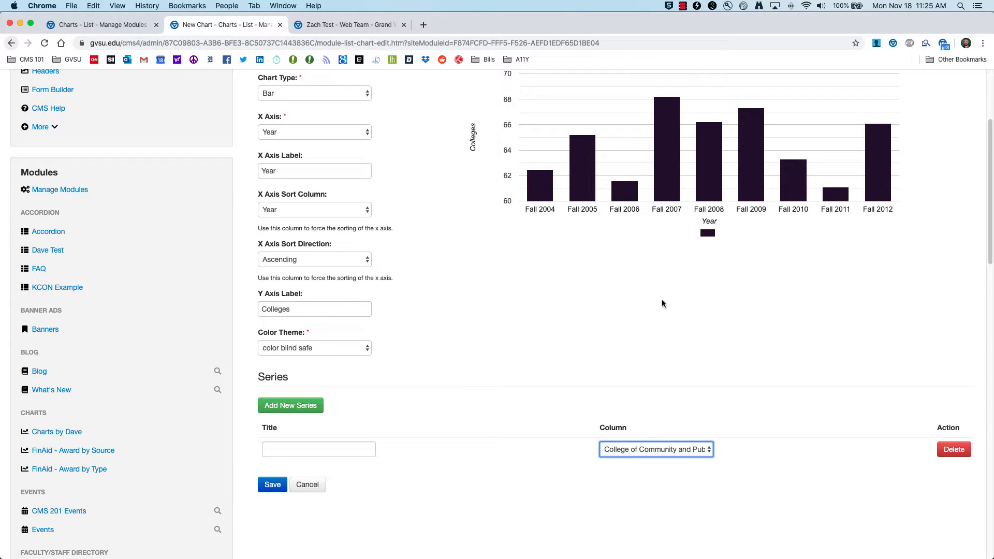
click(309, 452)
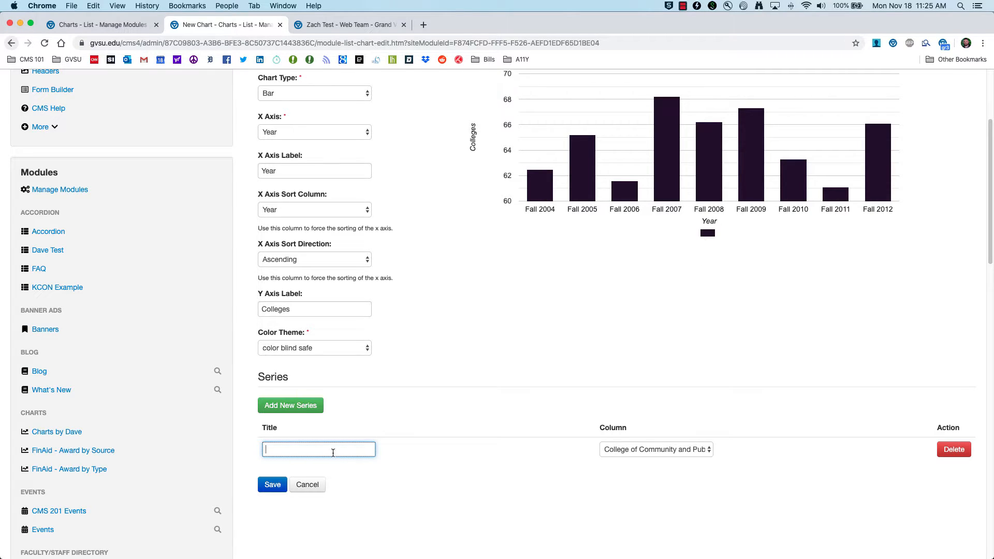
text(College of Community and Public Service)
key(Tab)
key(Tab)
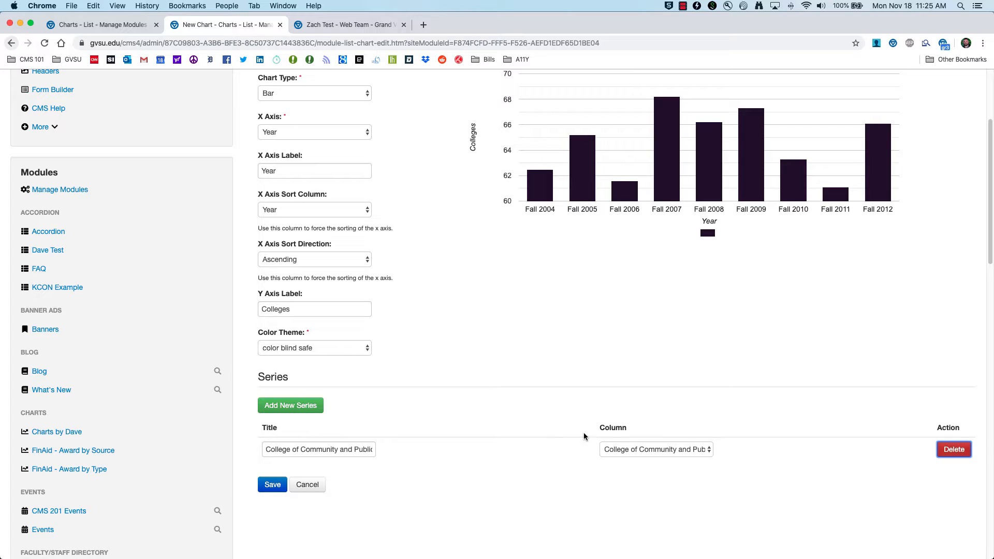
scroll(645, 328, up, 1)
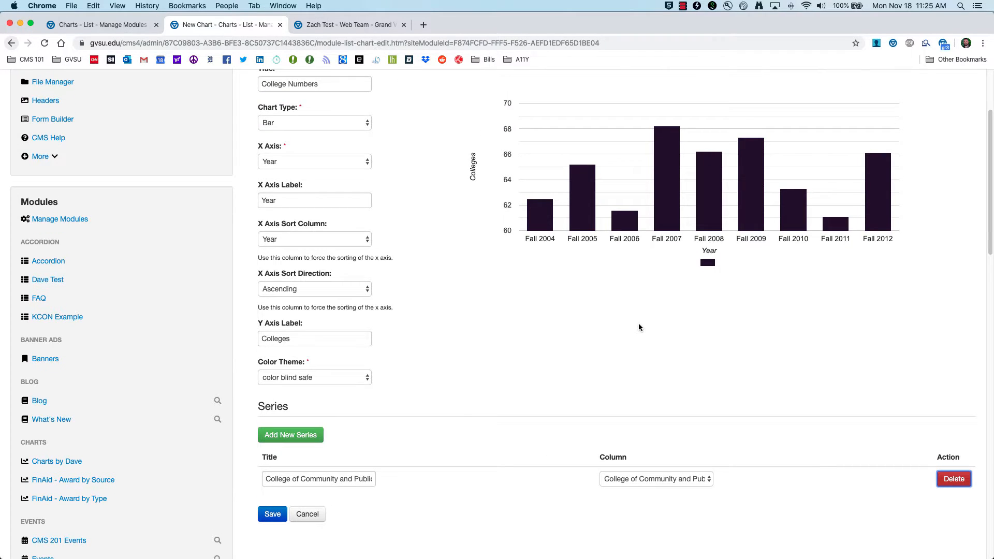
Step: Add a second chart series from the College of Education column and title it "College of Education"
click(277, 437)
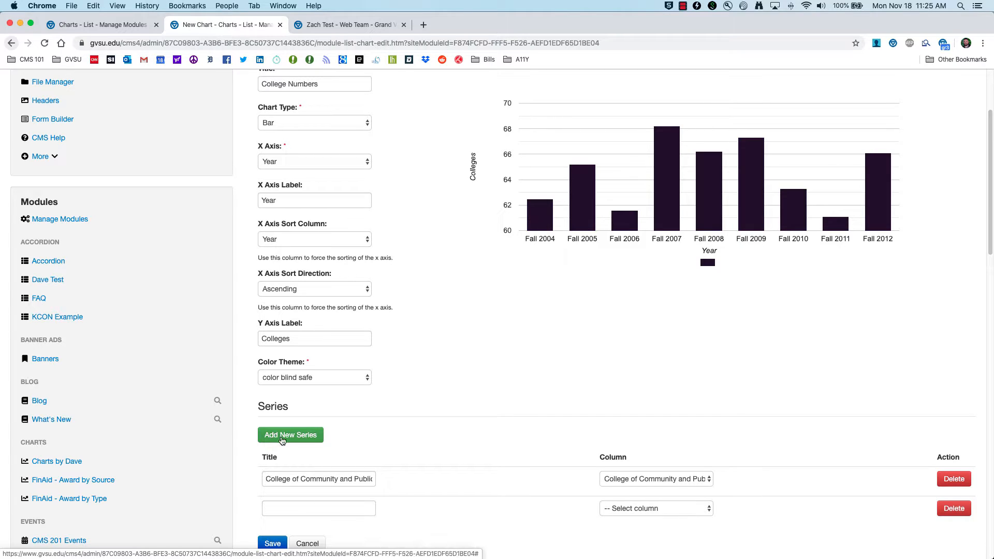
scroll(347, 455, down, 2)
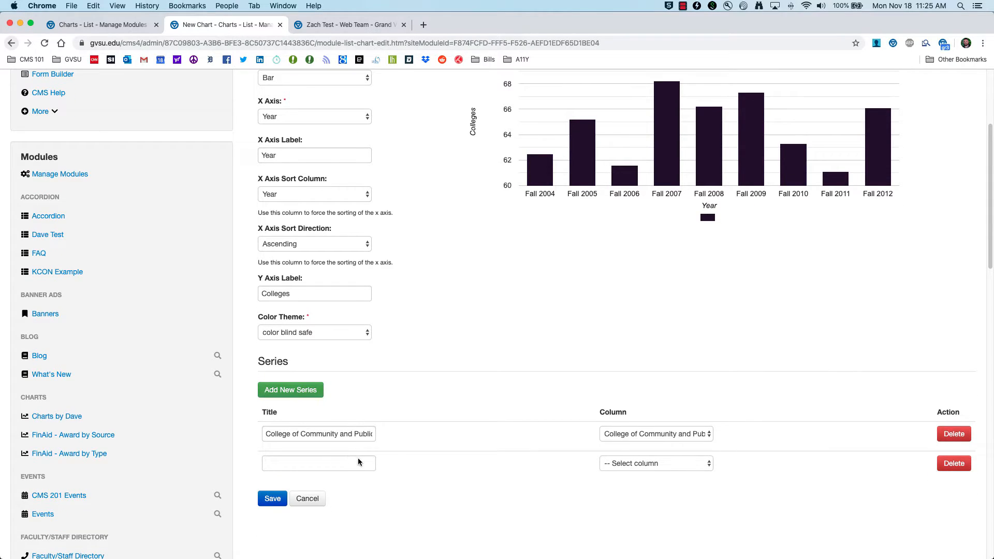
click(687, 463)
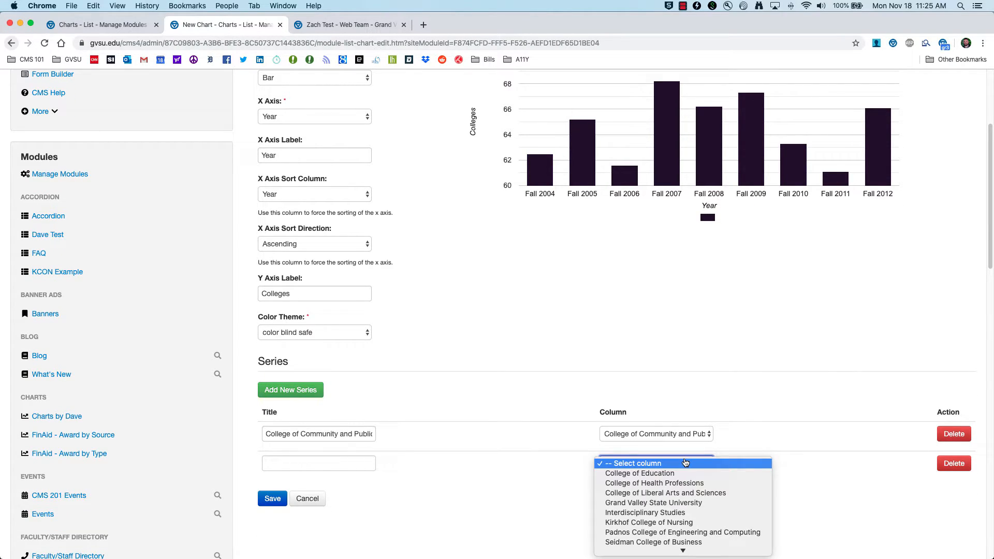
click(661, 473)
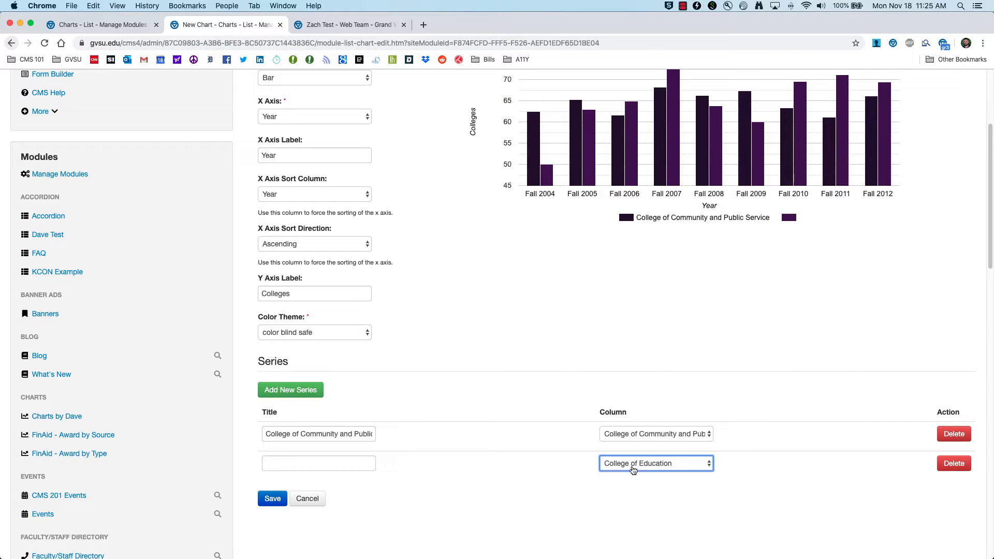
mouse_move(588, 150)
mouse_move(874, 171)
click(324, 464)
text(C)
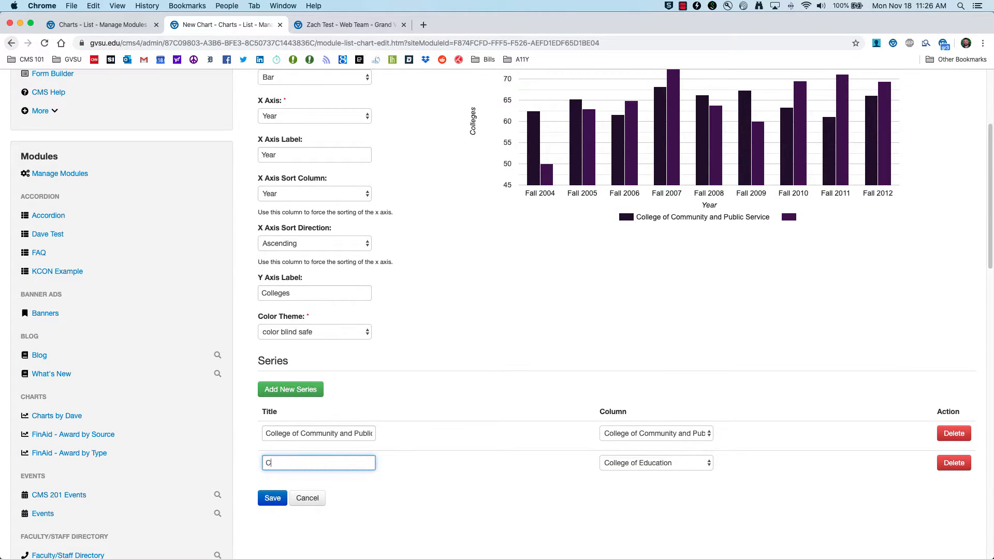
text(ollege of Education)
click(429, 469)
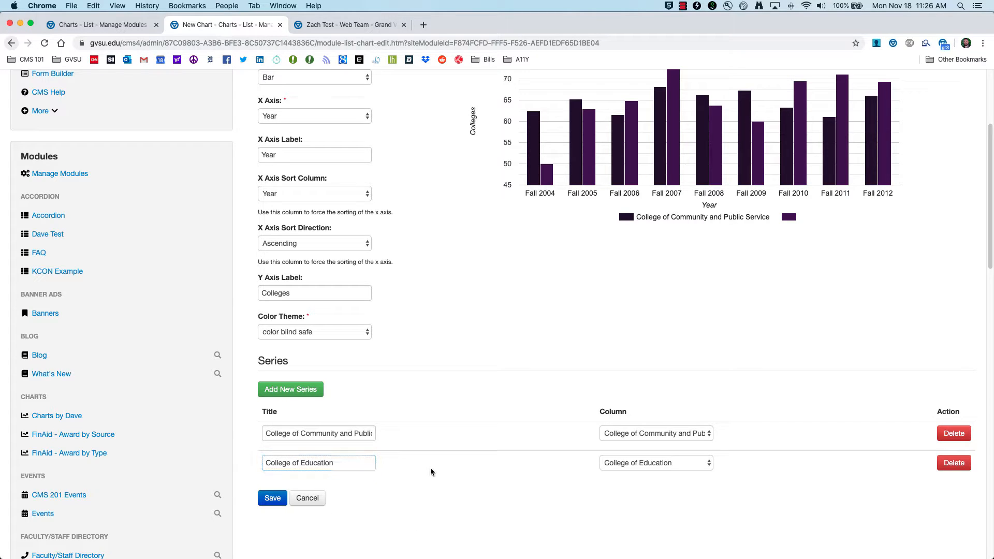
Step: Add a third chart series from the College of Health Professions column and title it "College of Health Professions"
click(294, 393)
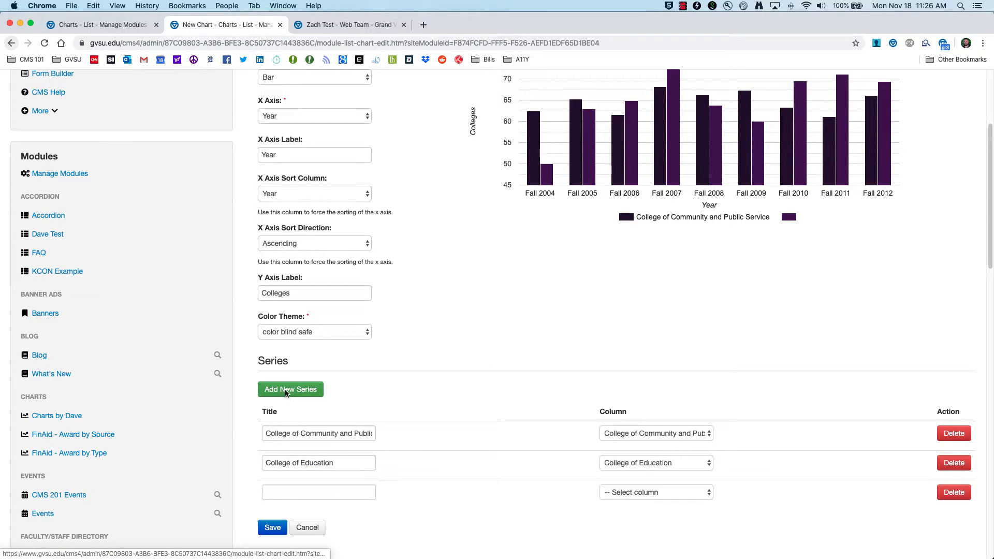
click(621, 495)
click(643, 503)
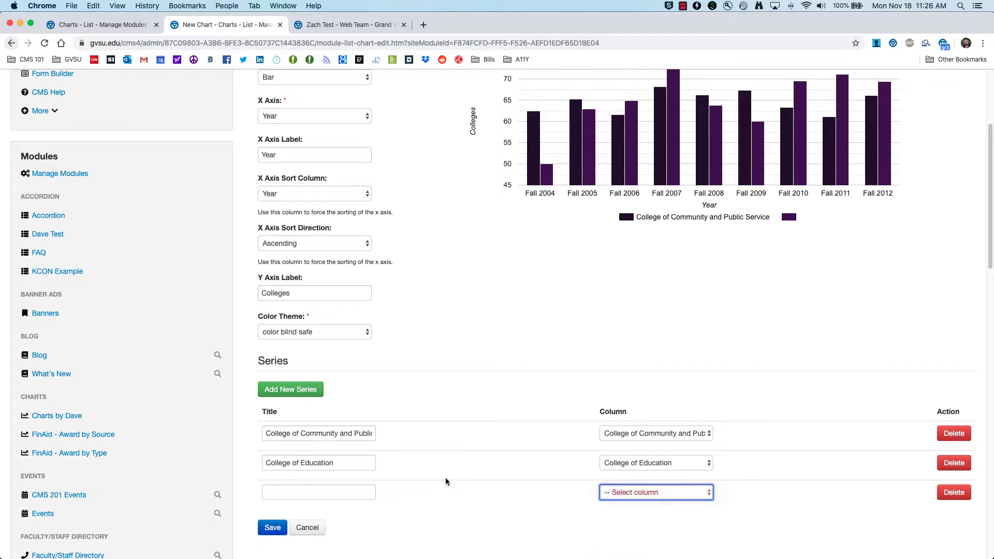
click(340, 491)
text(College)
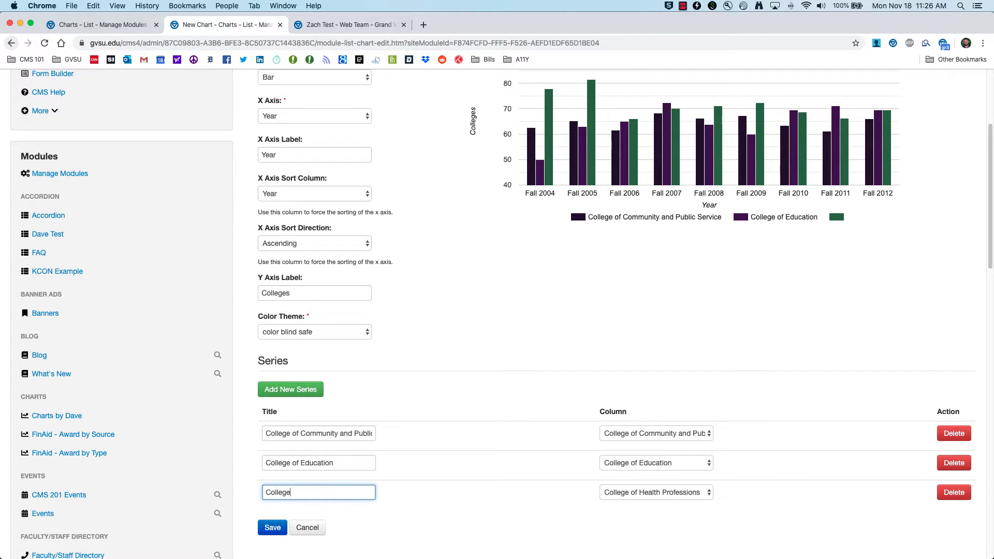
text( of Health Professions)
Step: Add a chart series from the College of Liberal Arts and Sciences column, titled "College of Liberal Arts and Sciences"
click(291, 390)
click(657, 521)
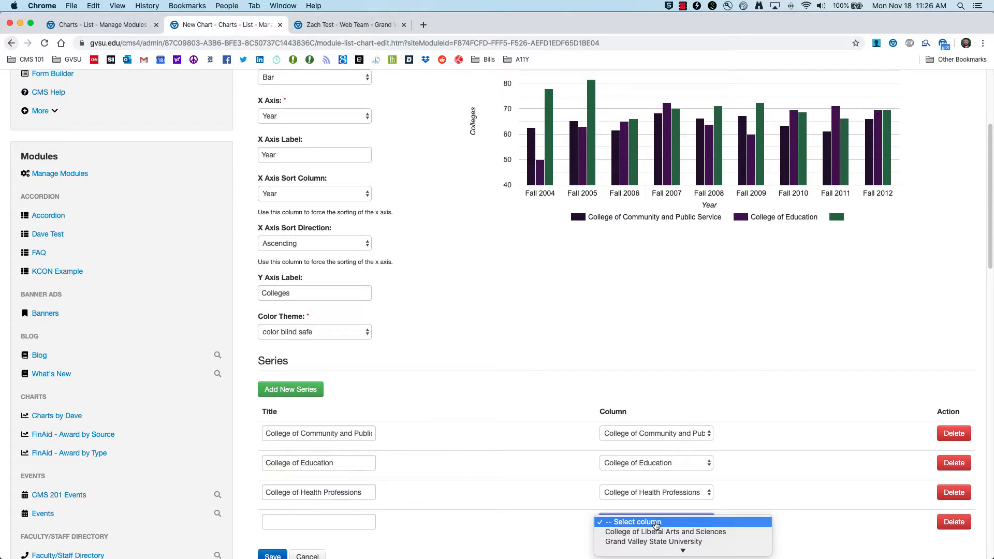
click(656, 532)
click(319, 522)
text(College of Liberal Arts and Sciences)
Step: Add a chart series from the Grand Valley State University column, titled "Grand Valley State University"
scroll(484, 475, down, 3)
text(nd Valley State)
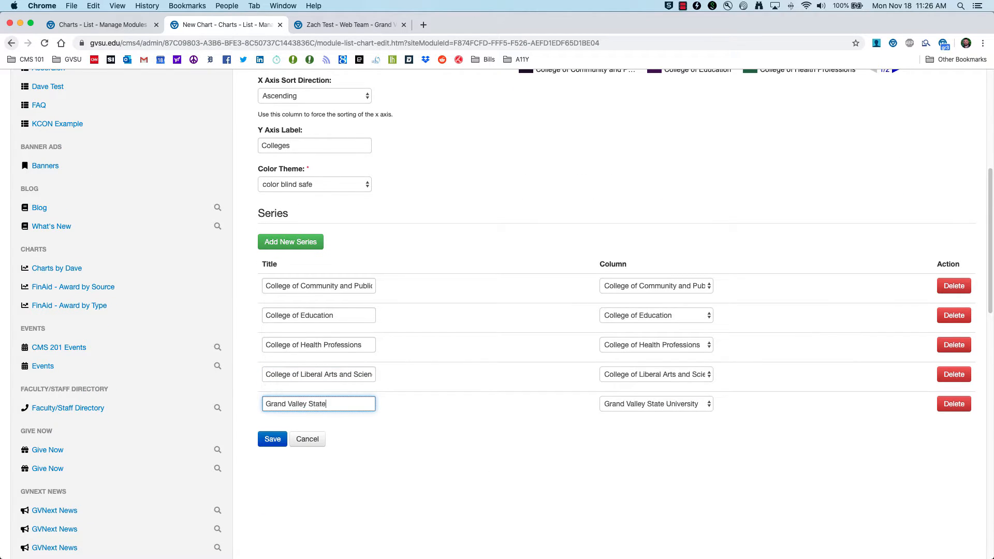
text( University)
Step: Add a chart series from the Interdisciplinary Studies column, titled "Interdisciplinary Studies"
click(290, 241)
click(656, 433)
click(656, 443)
click(319, 434)
text(Interdisciplinary Studies)
Step: Add a chart series from the Kirkhof College of Nursing column and title it "College of Nursing"
click(291, 242)
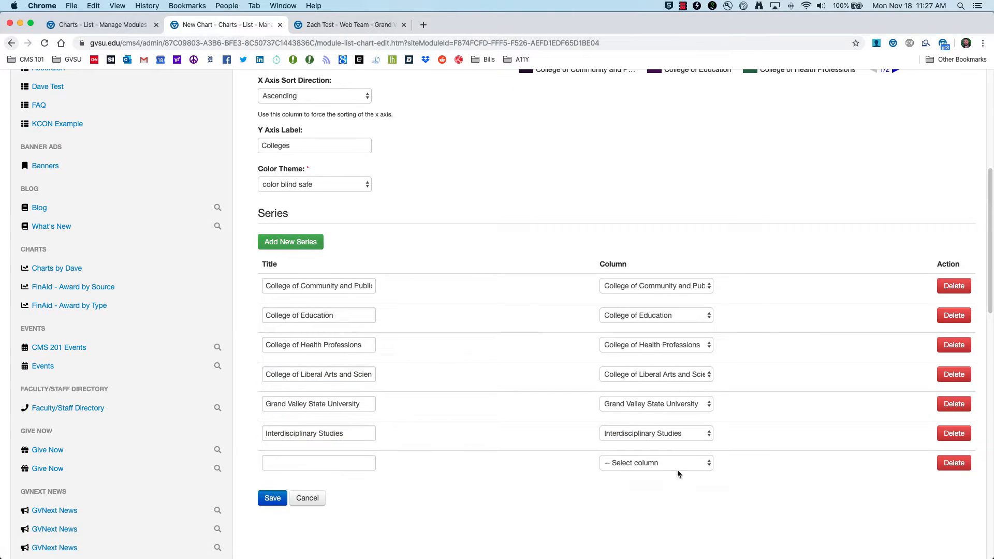
click(679, 464)
click(679, 539)
click(319, 463)
text(College of Nursing)
Step: Add a chart series from the Padnos College of Engineering and Computing column and title it "College of Engineering"
click(290, 242)
click(691, 494)
text(ngineering)
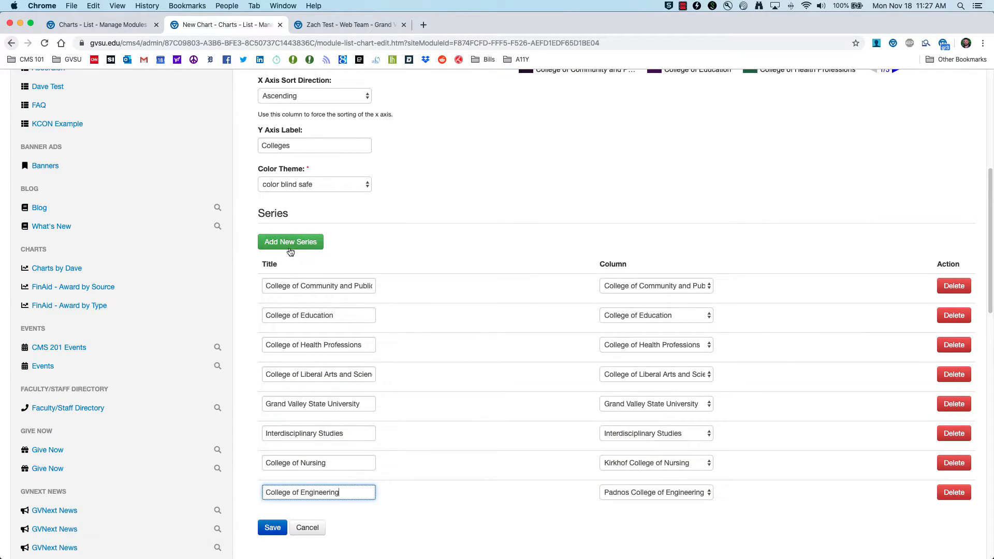
Step: Add a series titled "College of Business" from the Seidman College of Business column and save the chart
click(291, 241)
click(656, 522)
click(656, 544)
click(318, 522)
text(College of Business)
scroll(468, 330, down, 2)
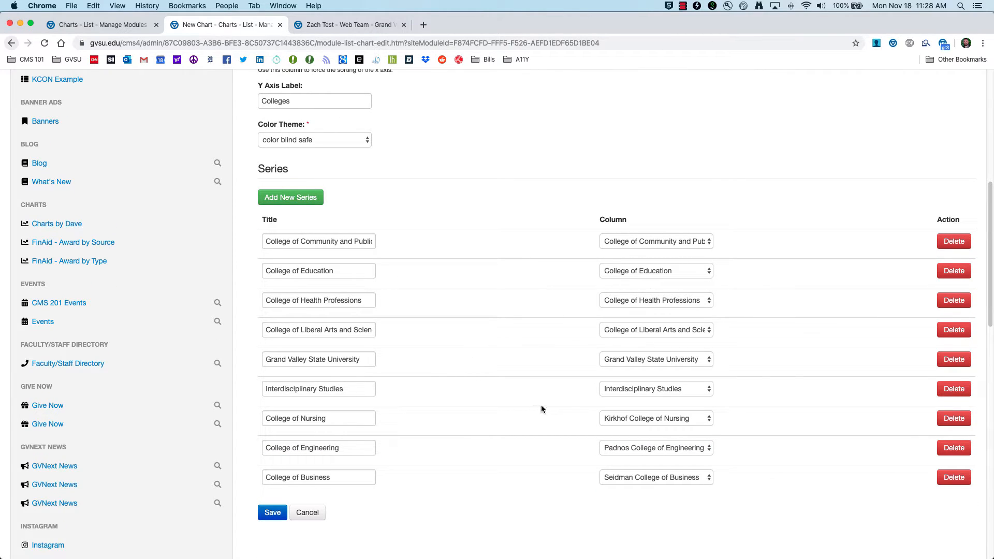
click(343, 420)
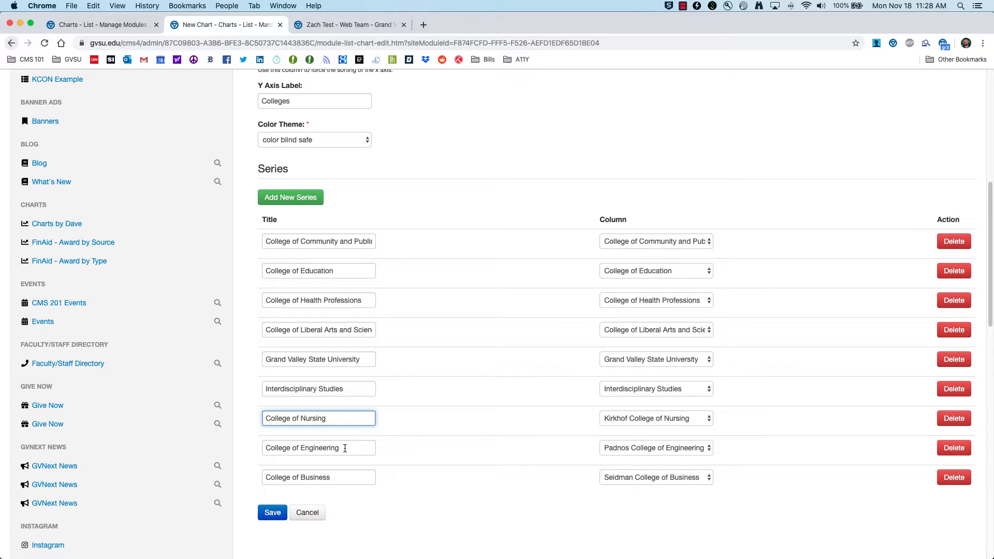
click(273, 514)
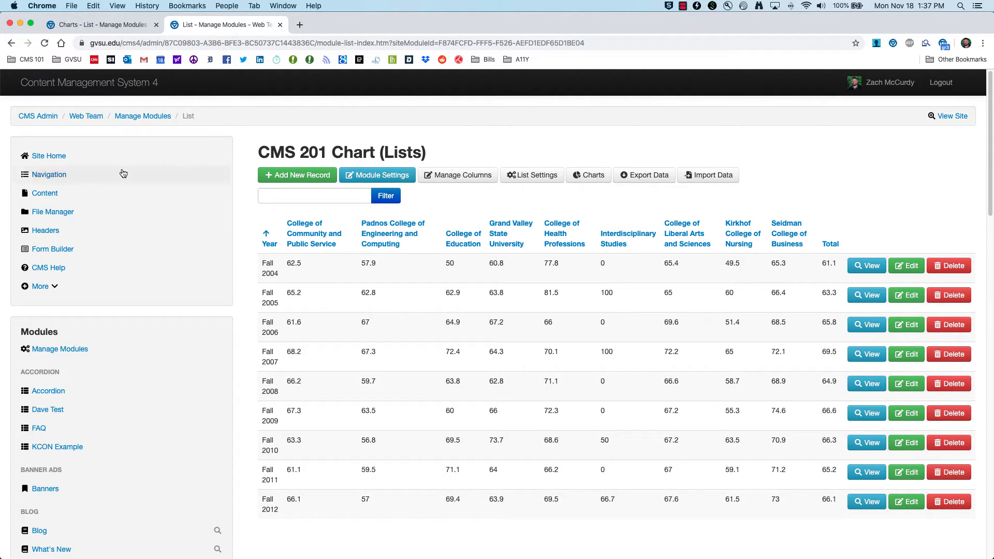
Step: Open the test content page for editing and place the CMS 201 Chart list module across the full width of the empty first row
click(40, 195)
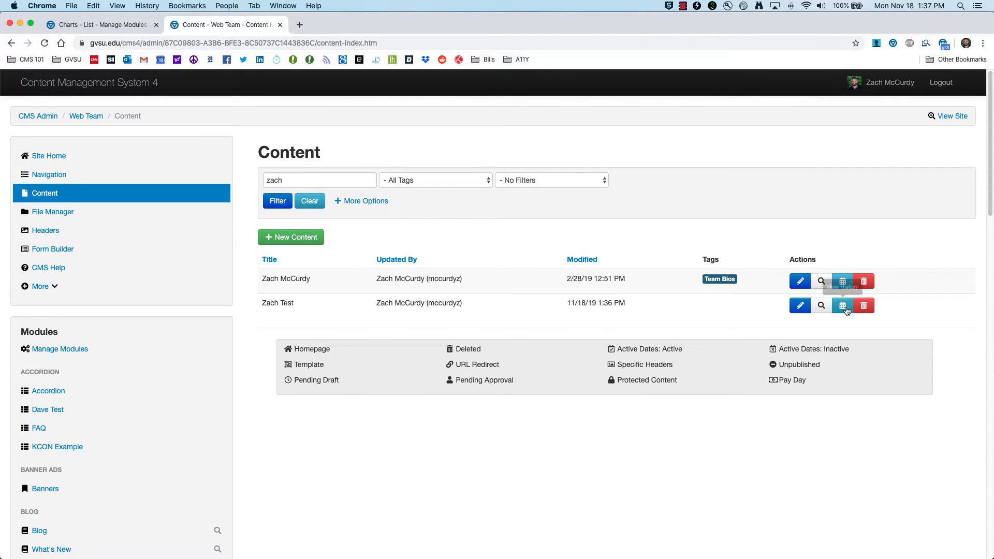
click(799, 308)
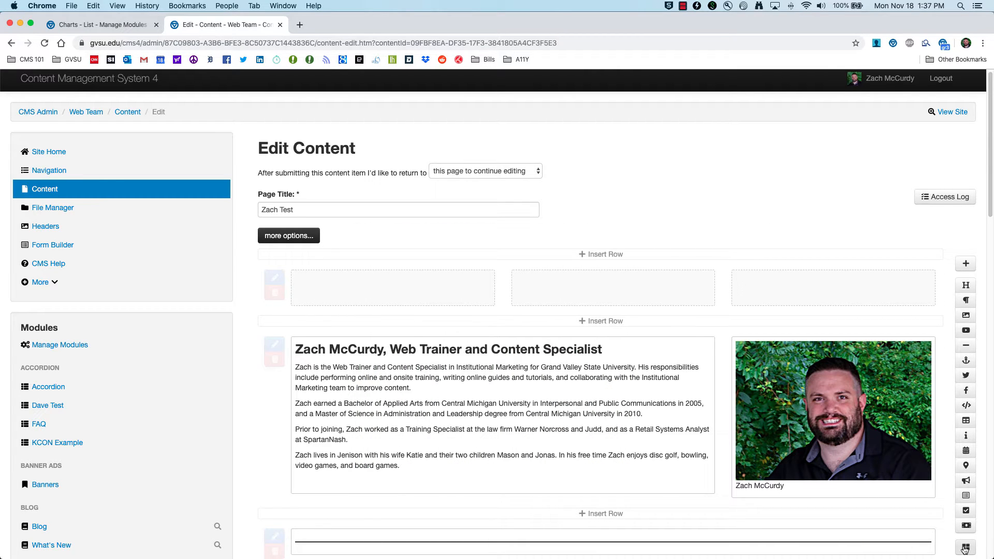
click(965, 549)
scroll(343, 387, down, 8)
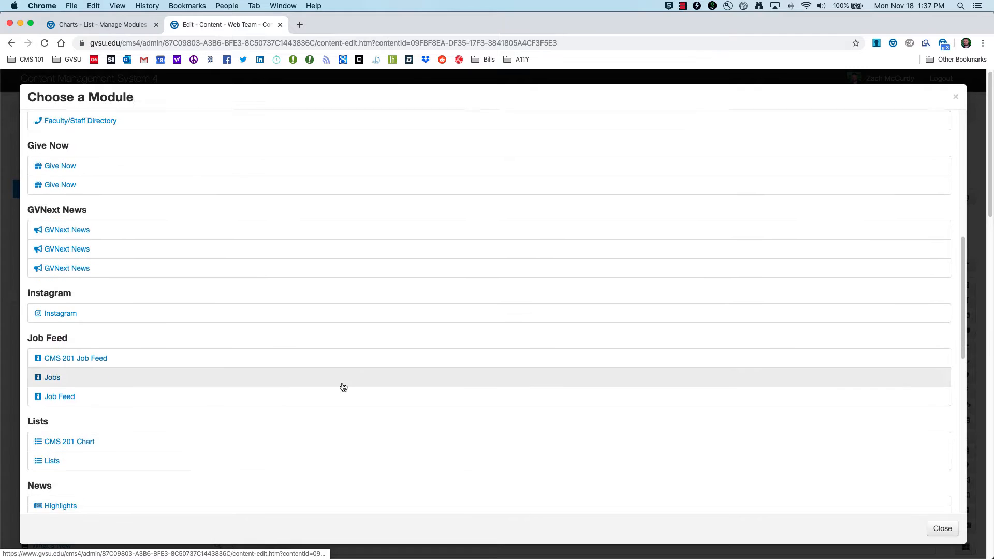
scroll(343, 387, down, 5)
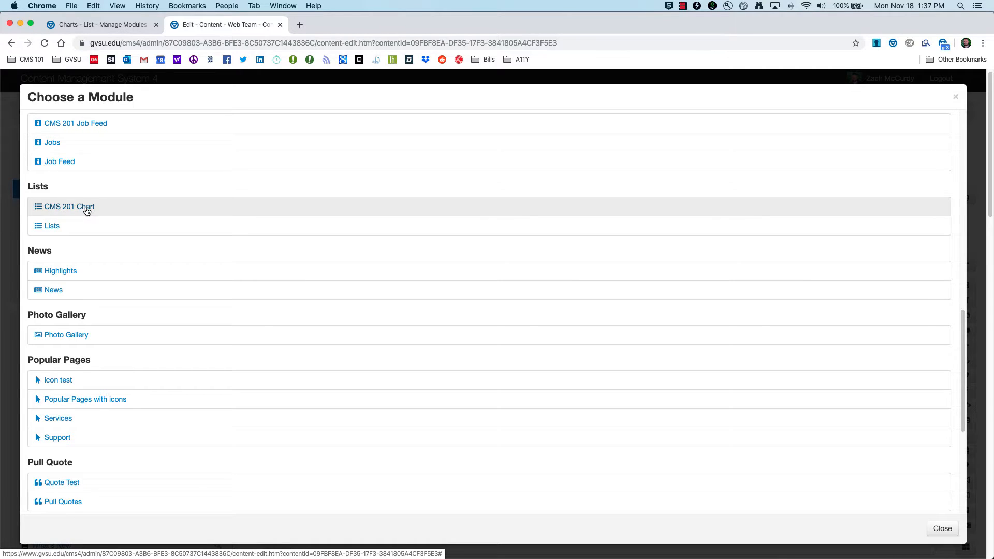
click(88, 207)
scroll(393, 233, up, 4)
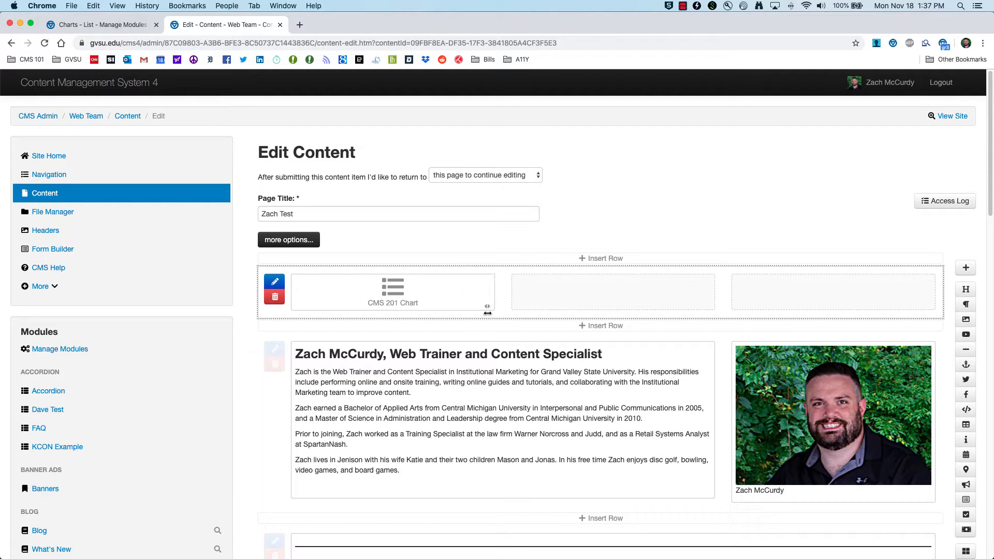
drag(488, 306, 912, 312)
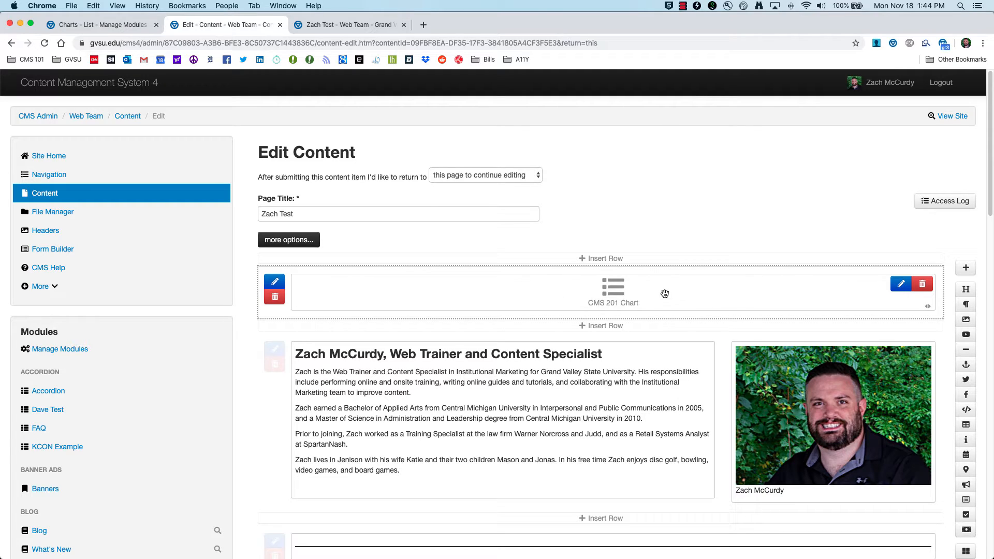
Step: Set the placed CMS 201 Chart module's layout to Chart, select the College Numbers chart and save the module changes
click(901, 286)
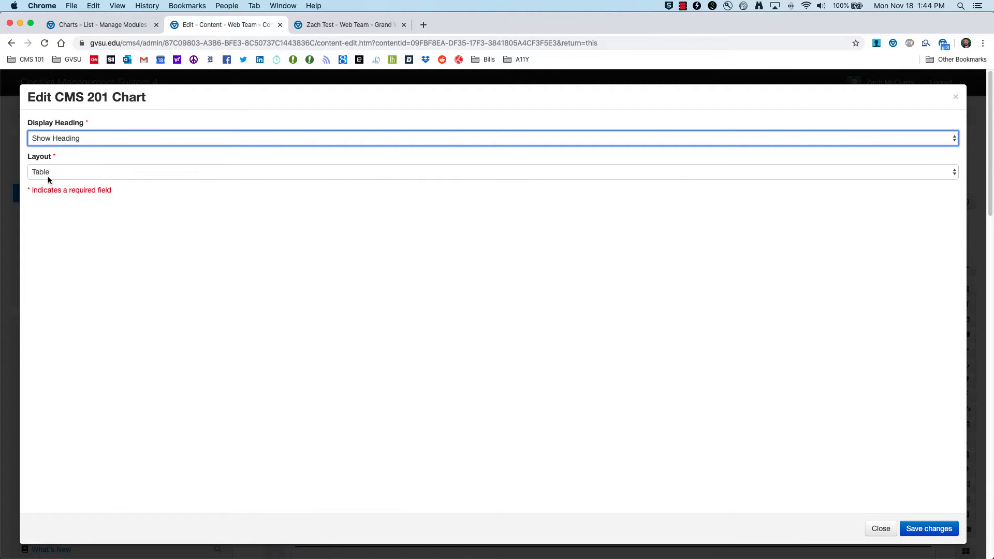
click(116, 174)
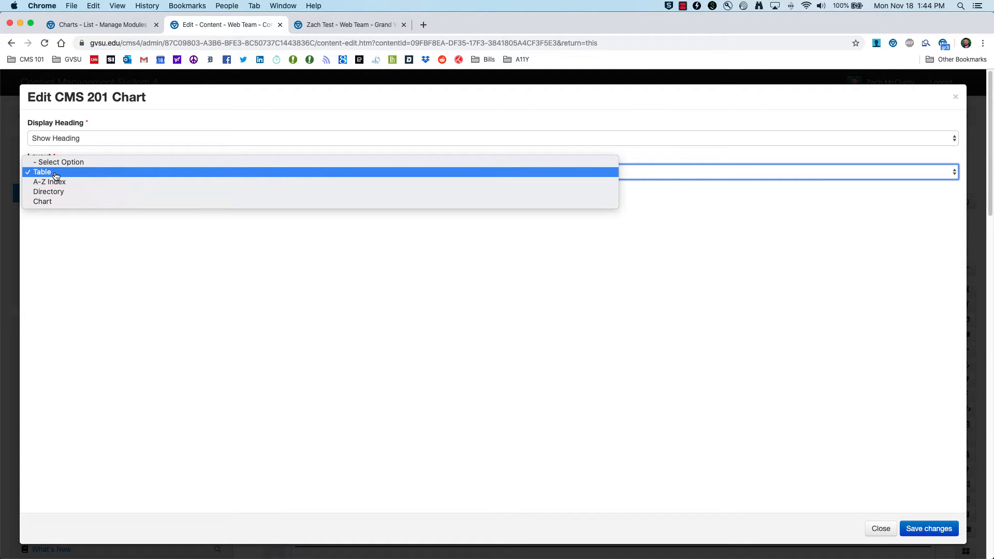
click(51, 203)
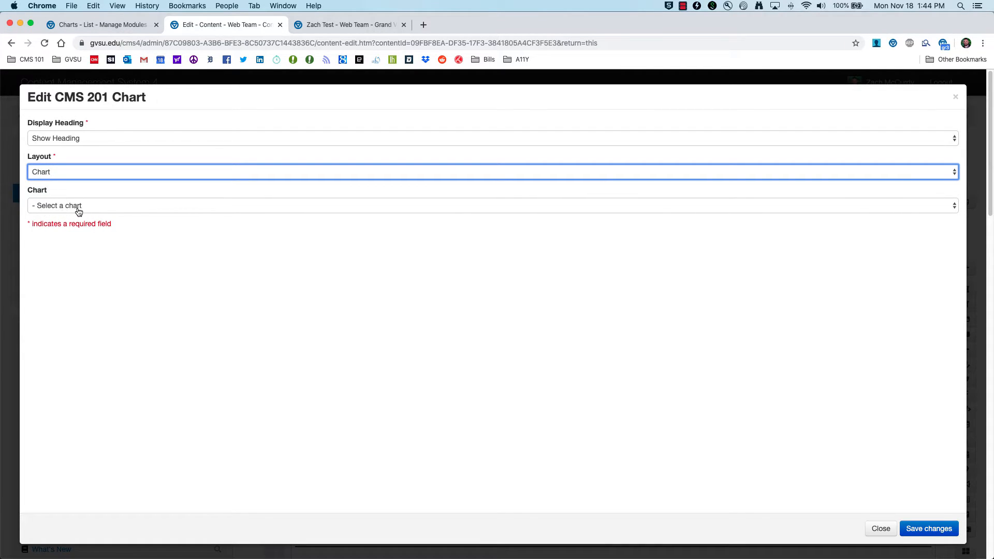
click(315, 207)
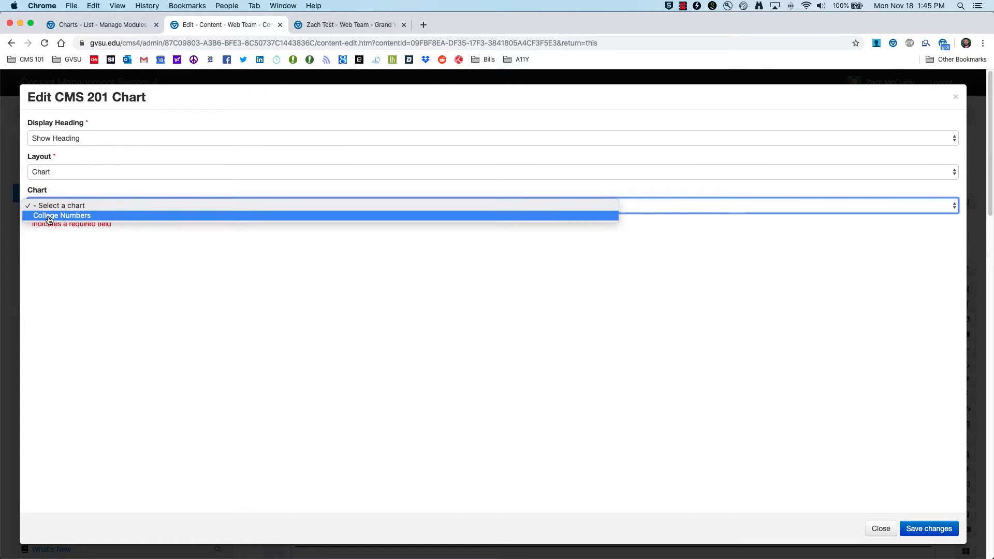
click(87, 217)
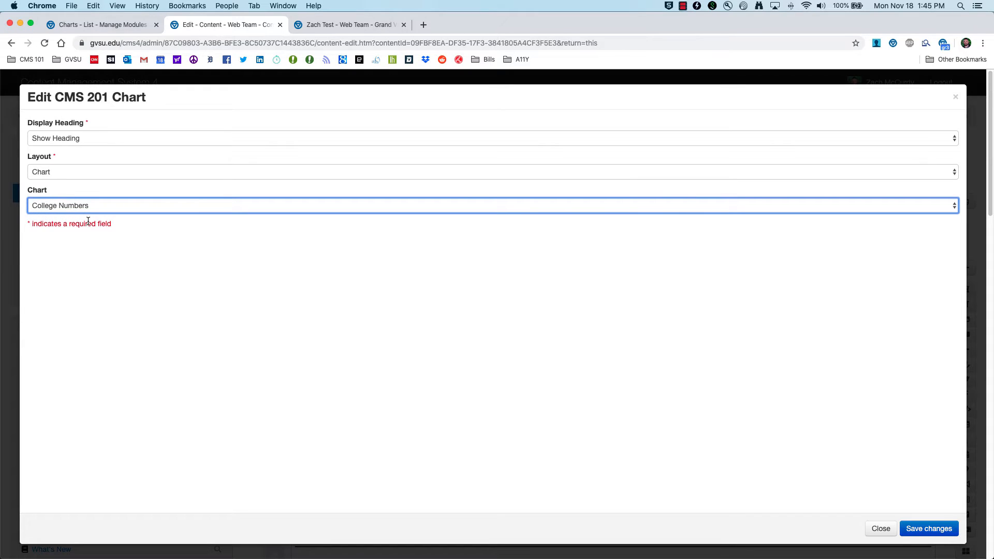
click(84, 206)
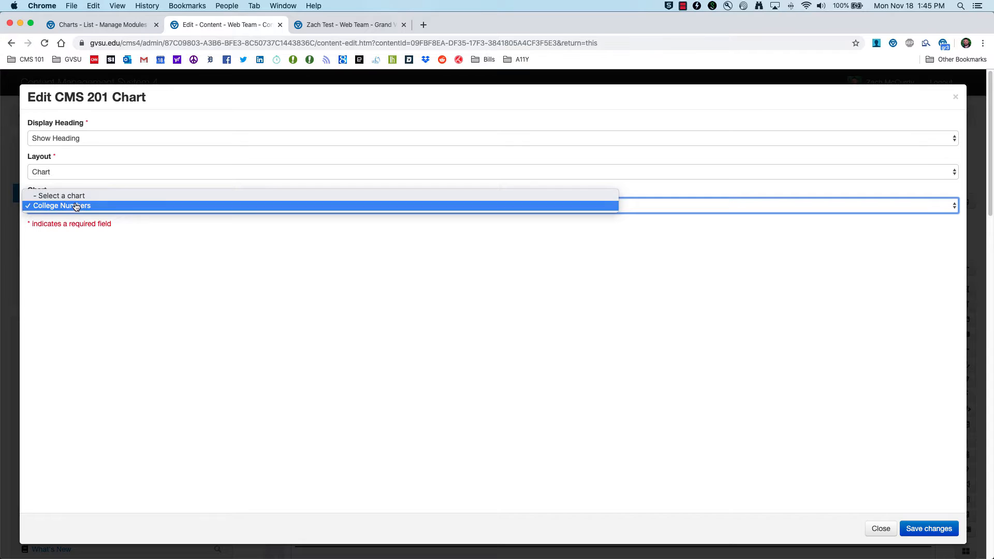
click(76, 207)
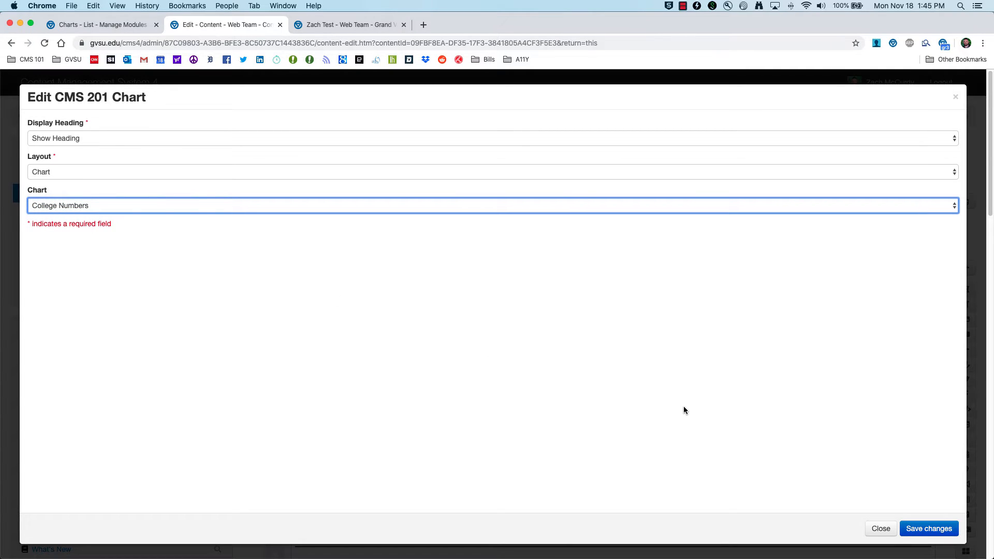
click(929, 529)
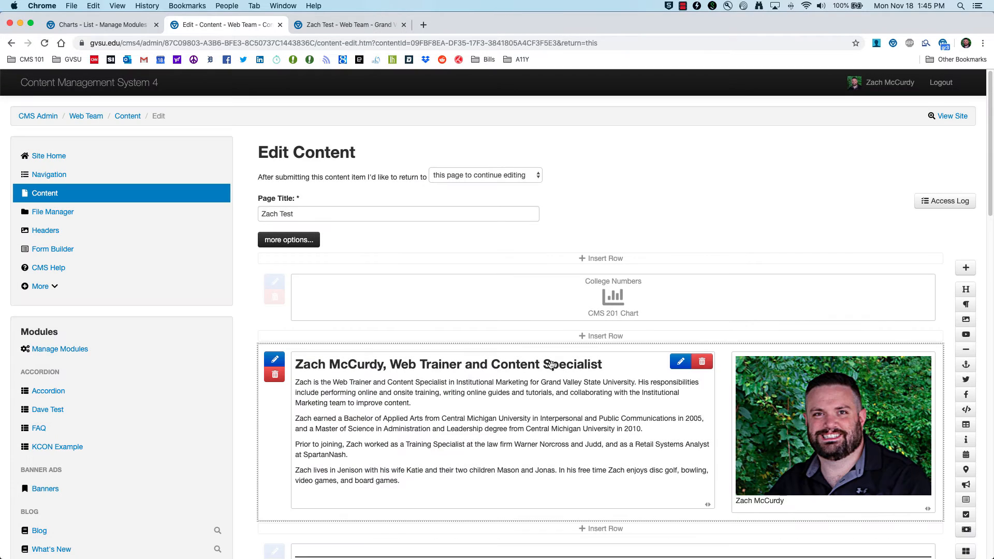
Step: Preview the draft page and look through all legend pages of the College Numbers chart
scroll(505, 272, down, 10)
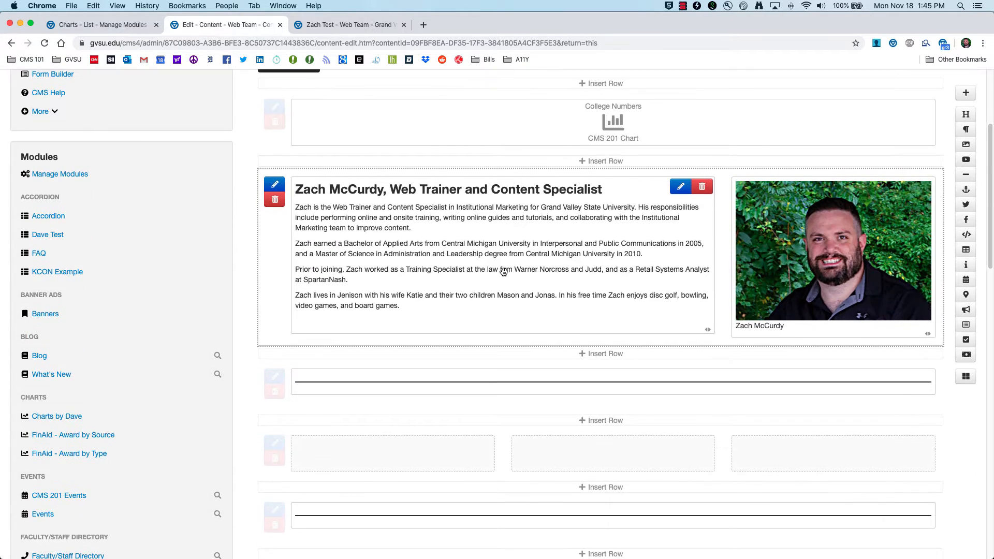
scroll(504, 272, down, 8)
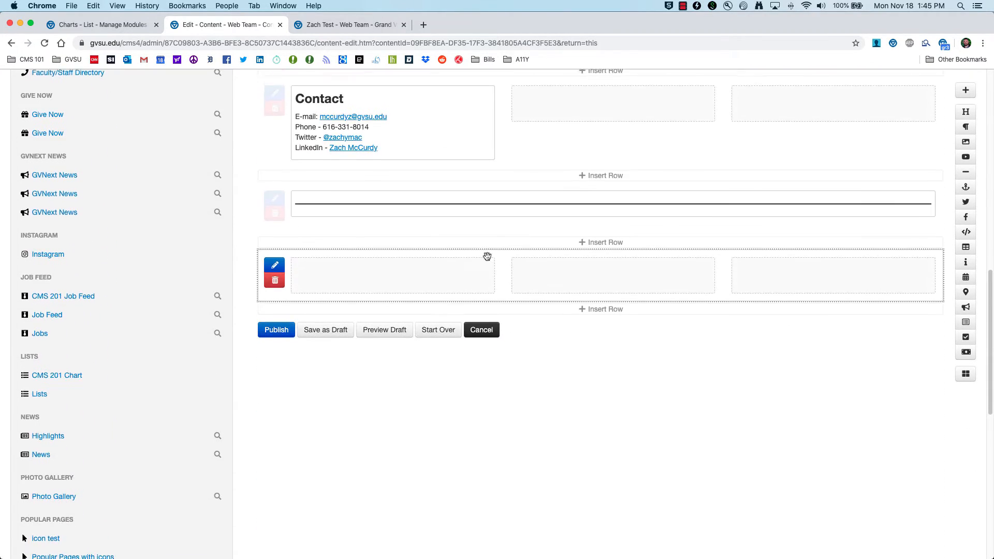
click(384, 319)
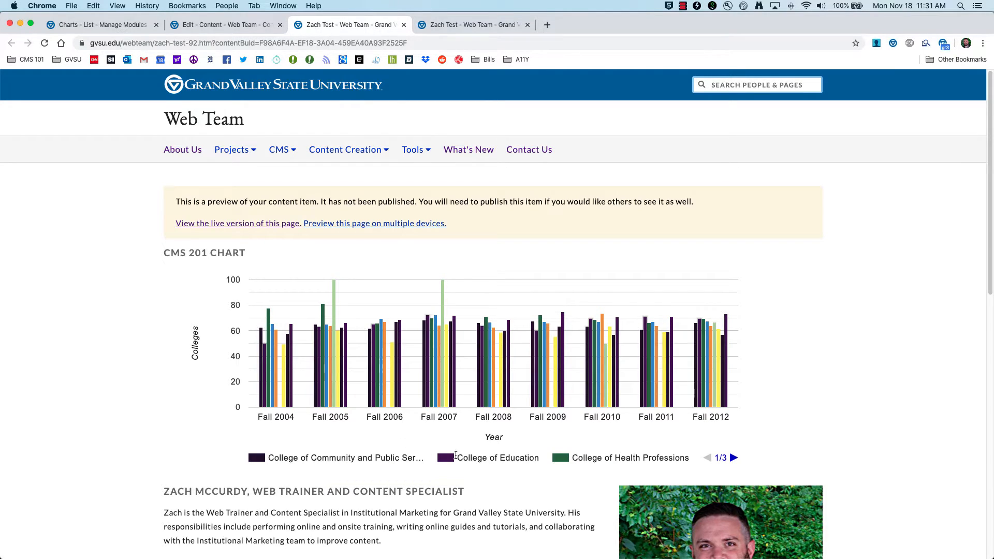
click(733, 458)
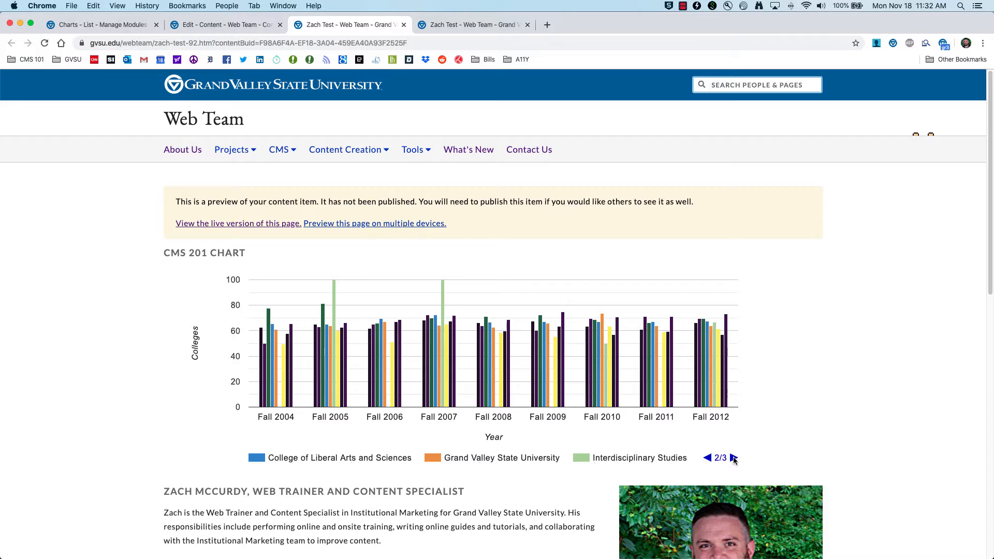
click(734, 459)
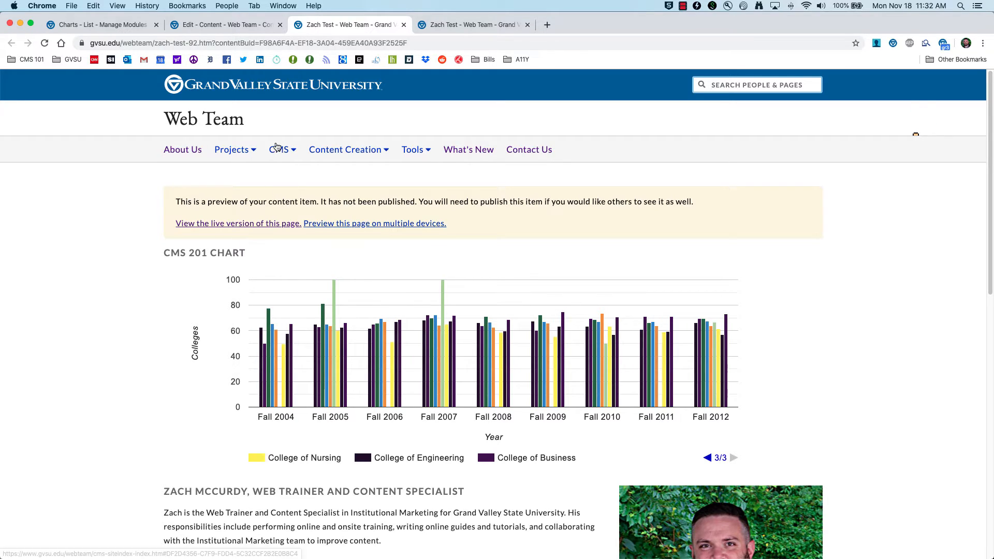
Step: Return to the content editor and publish the test page
click(238, 26)
scroll(324, 312, up, 10)
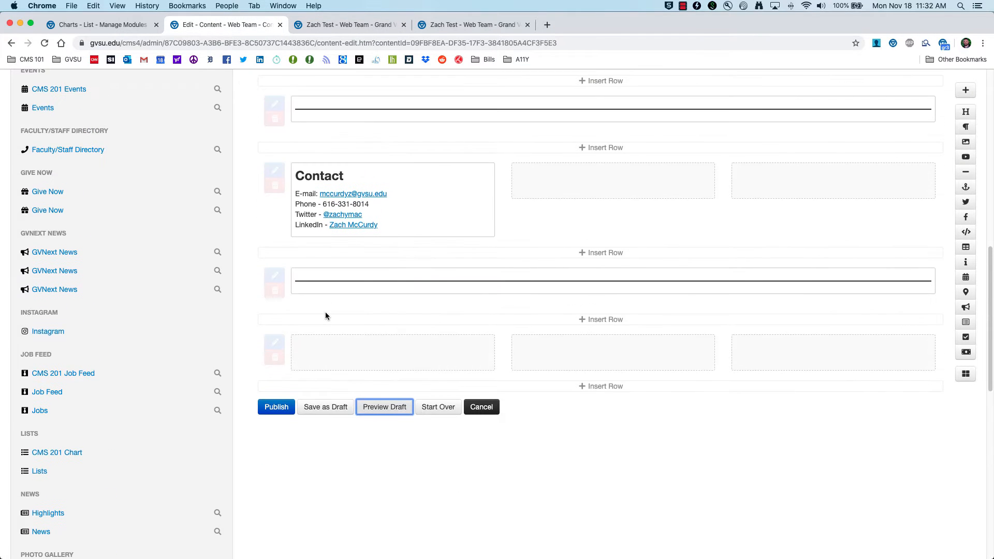
scroll(306, 313, down, 7)
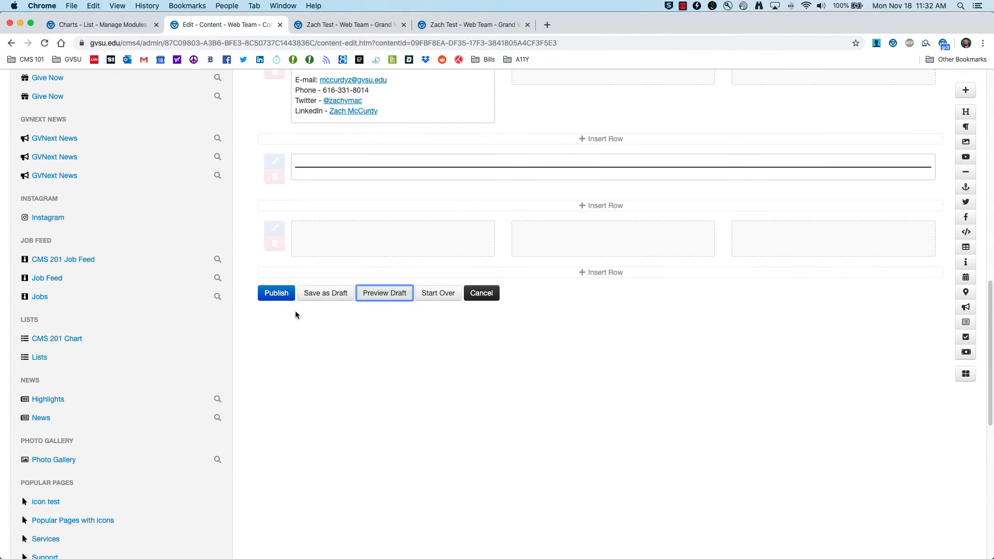
click(273, 295)
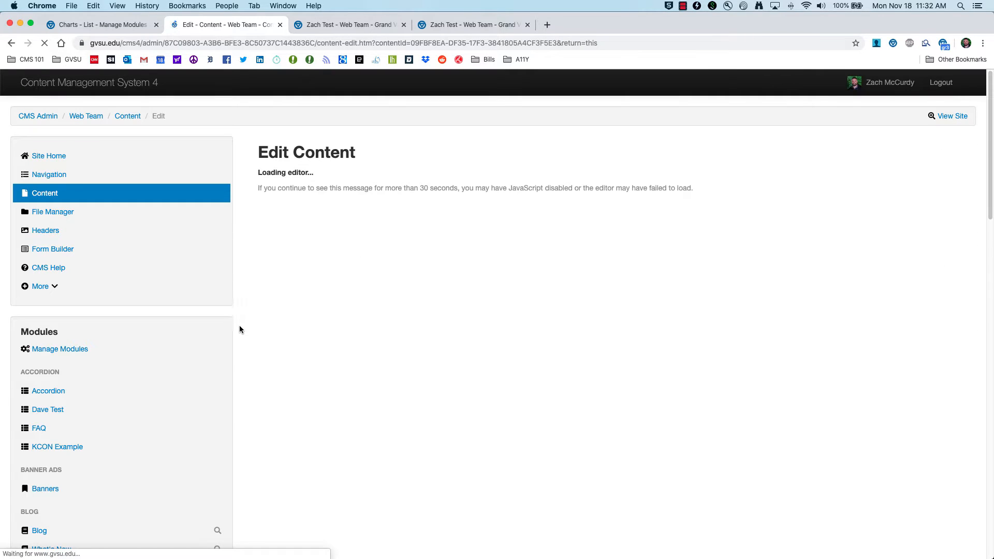
Step: Open the College Numbers chart of the CMS 201 Chart list for editing
scroll(233, 327, down, 7)
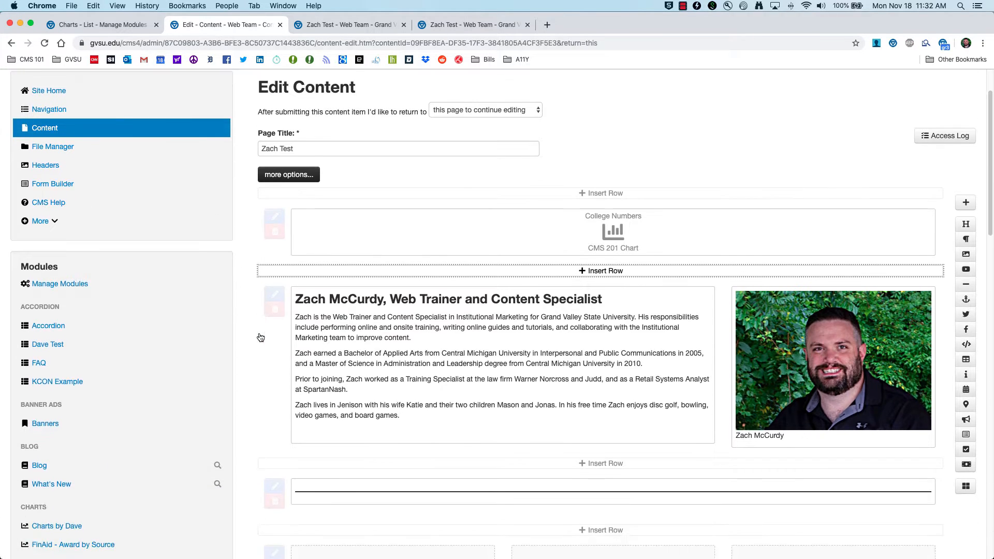
scroll(245, 336, down, 5)
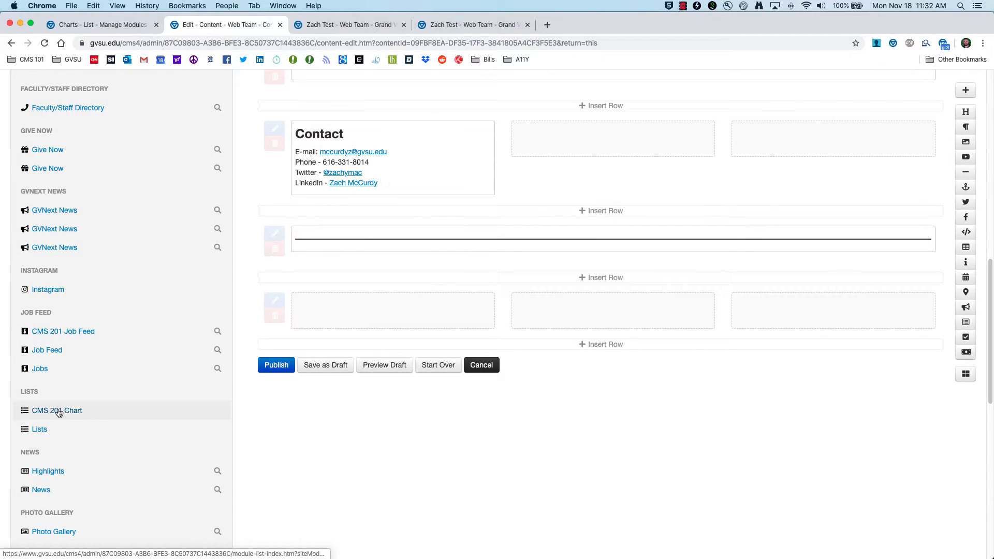
click(42, 413)
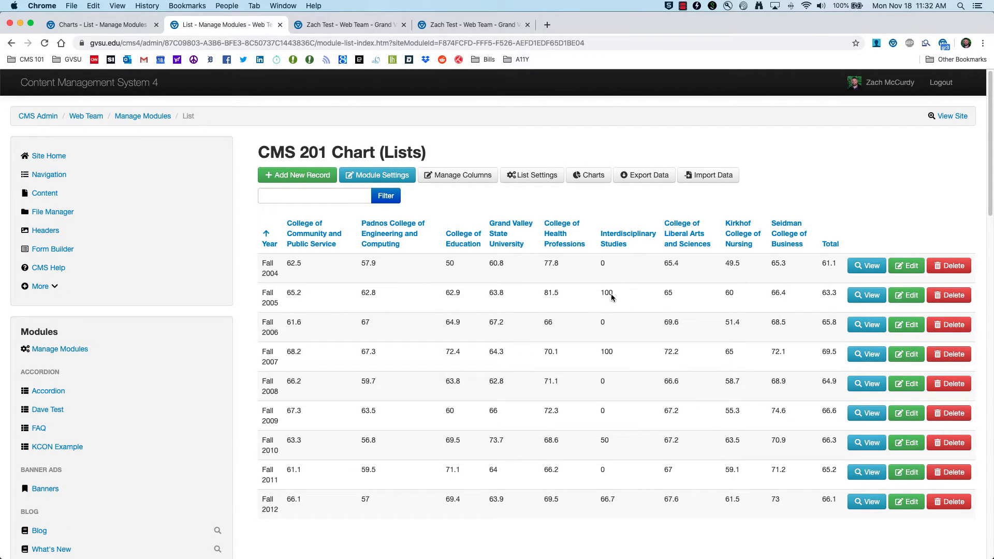
click(589, 182)
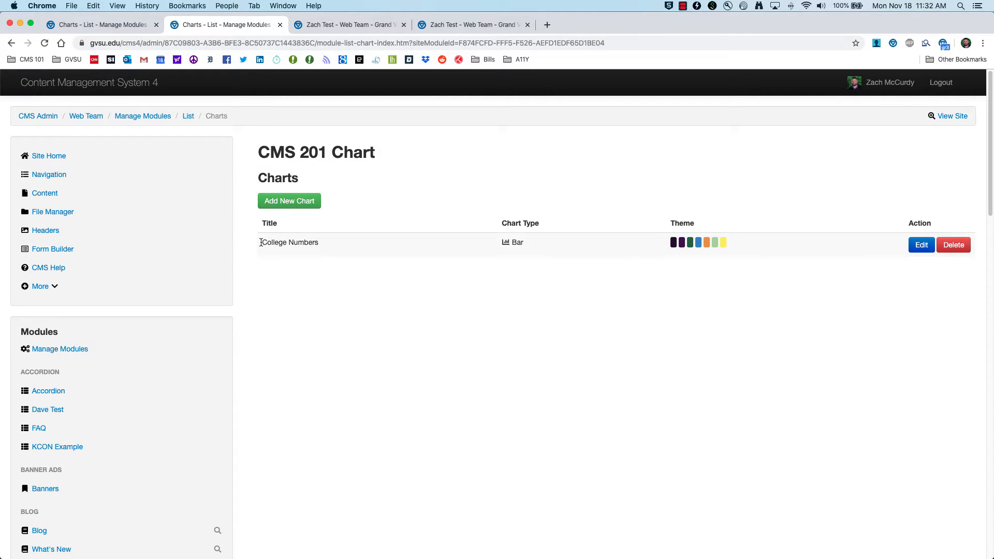
click(922, 245)
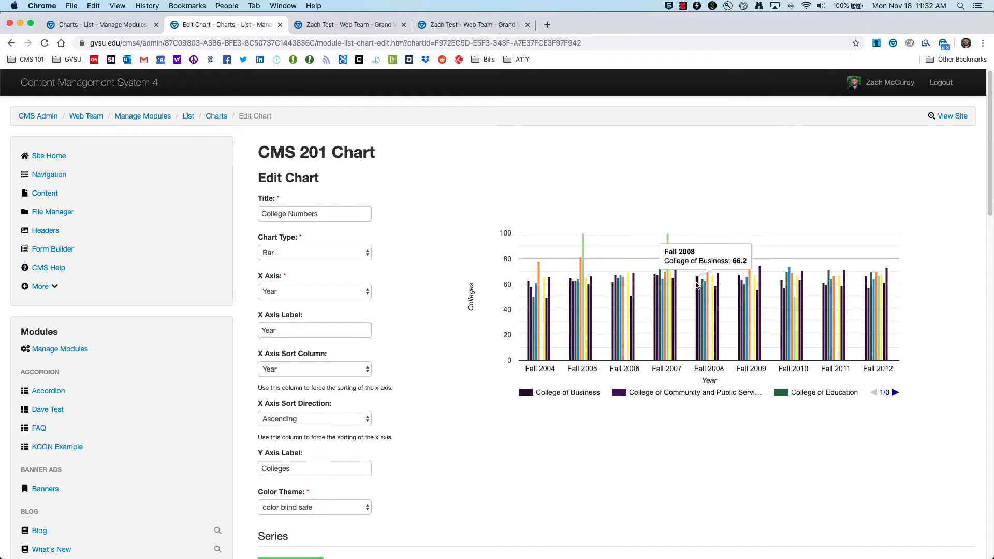
Step: Try the Area, Histogram, Horizontal Bar and Pie chart types on the College Numbers chart
click(368, 255)
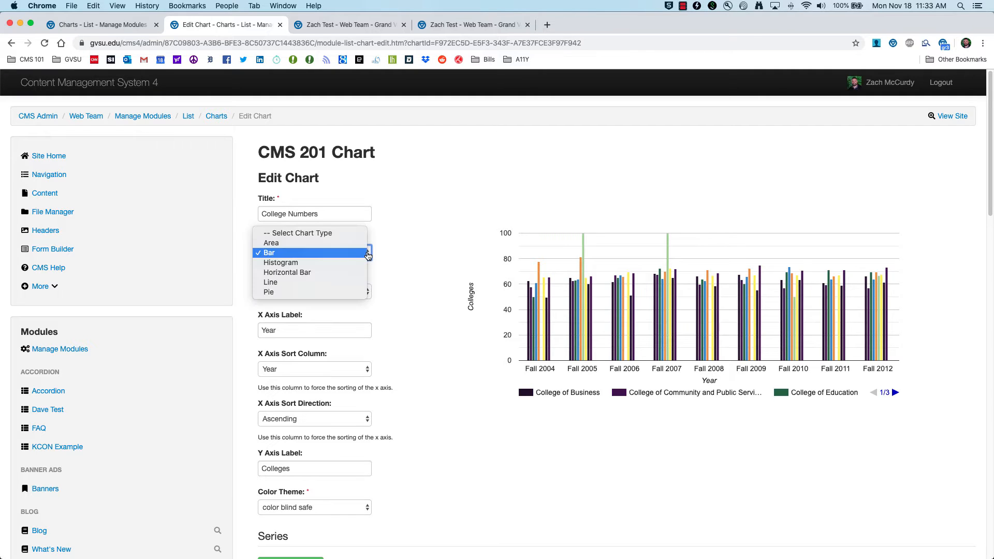
click(353, 243)
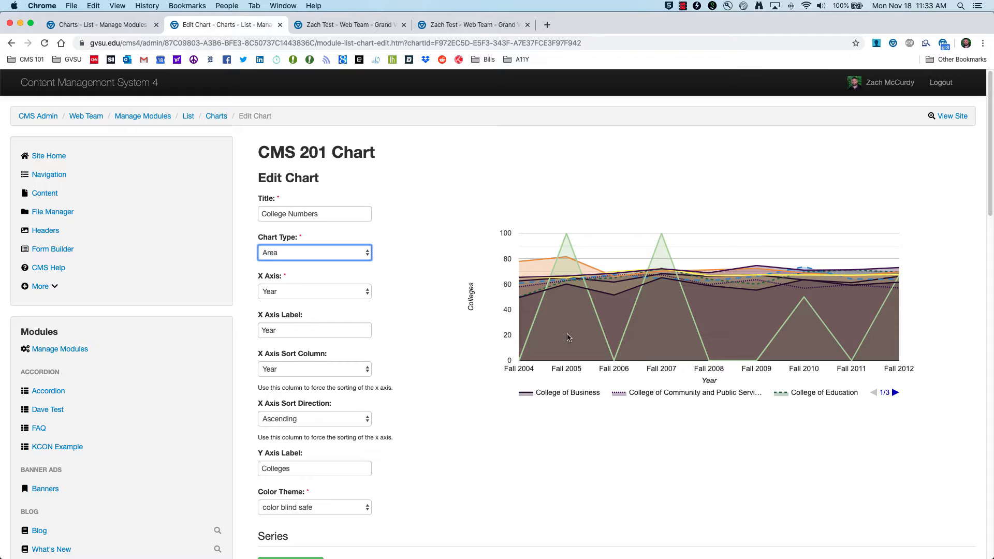
click(361, 254)
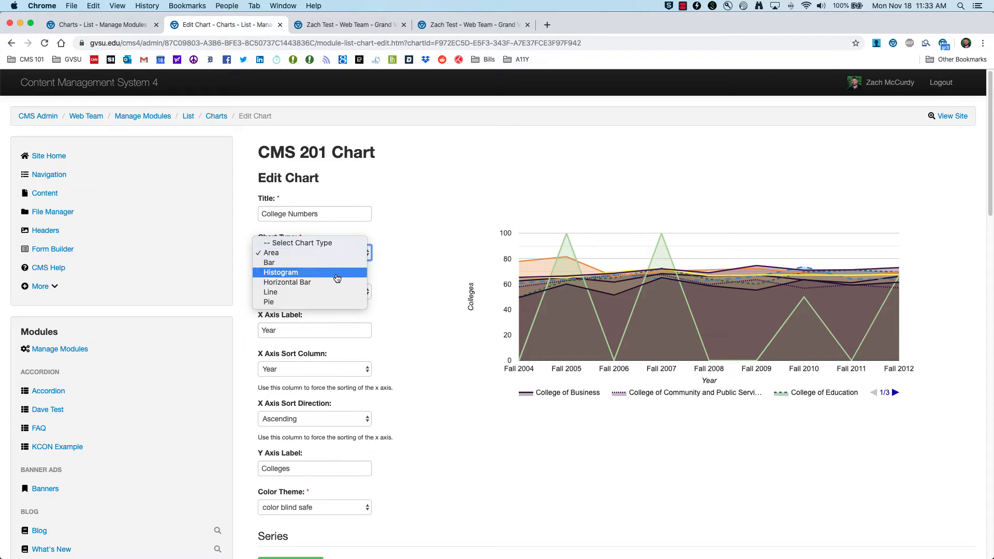
key(Escape)
click(340, 253)
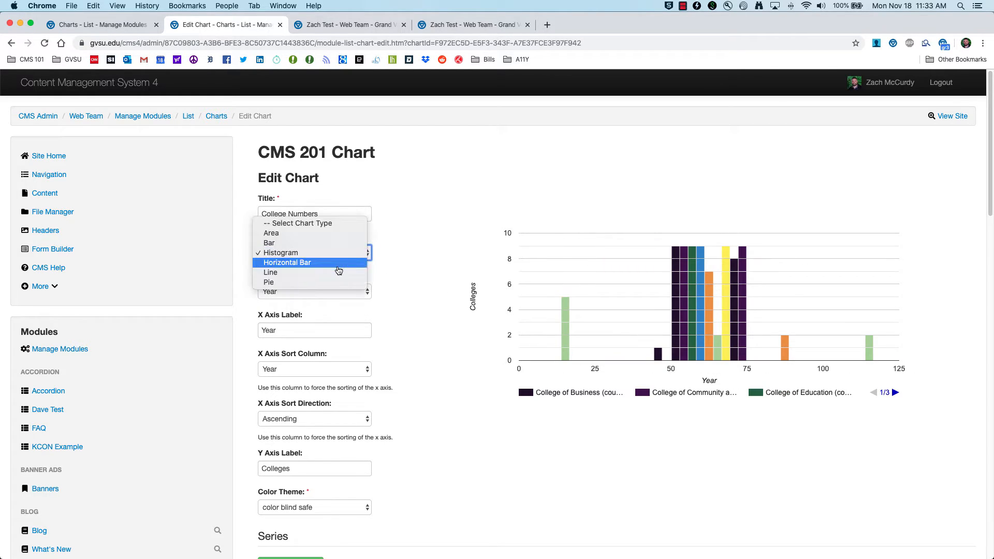
click(340, 264)
click(346, 251)
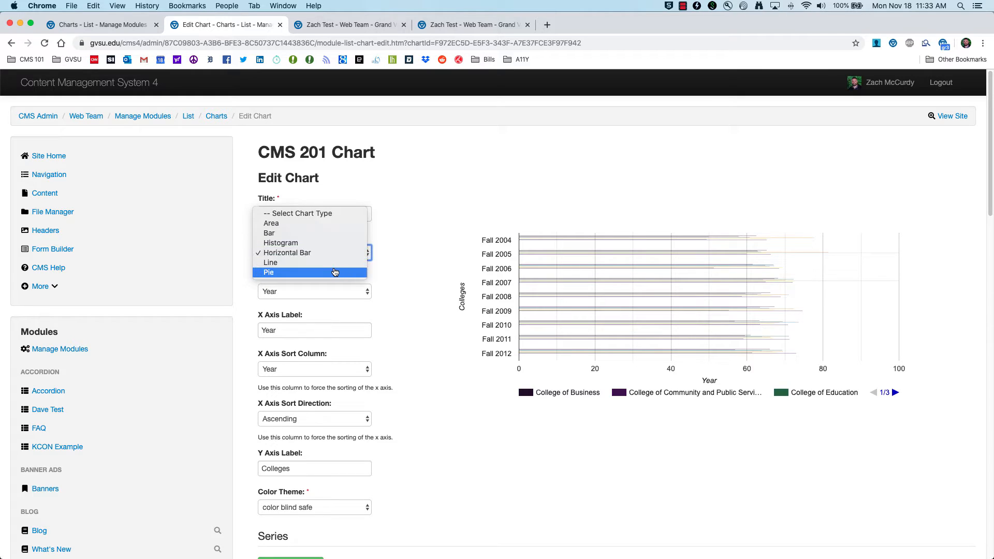
click(345, 272)
Step: Set the College Numbers chart type to Line and save the chart
click(349, 254)
click(340, 244)
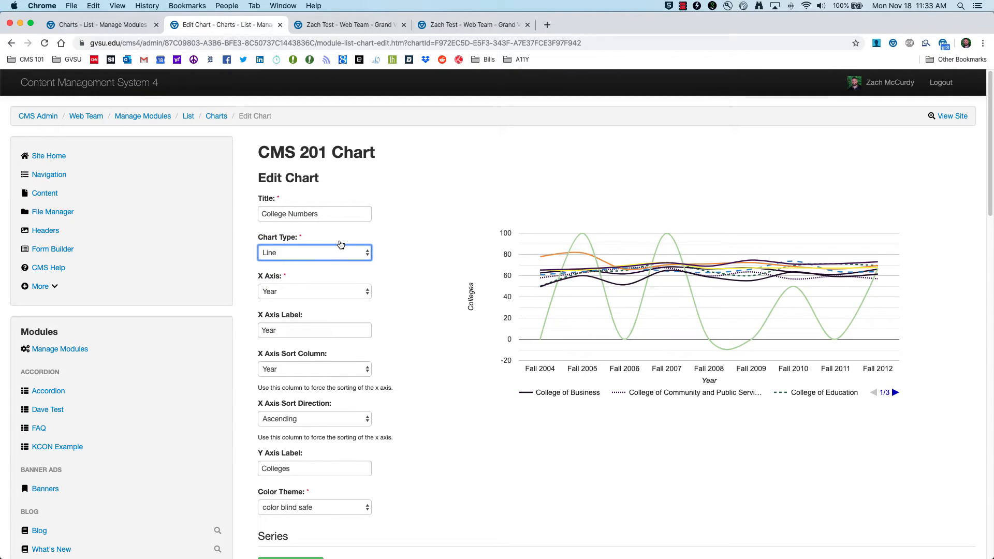
click(285, 256)
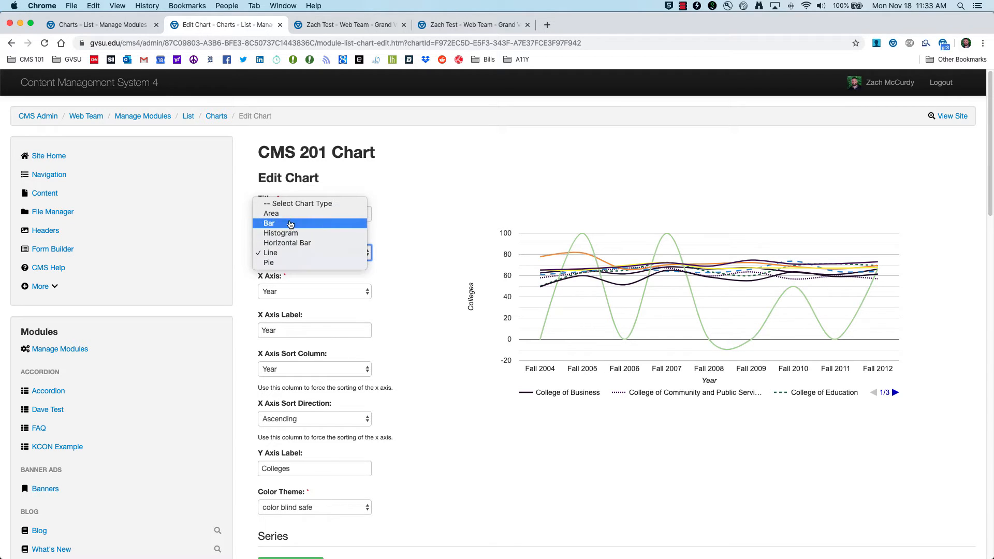
click(299, 253)
scroll(435, 342, down, 10)
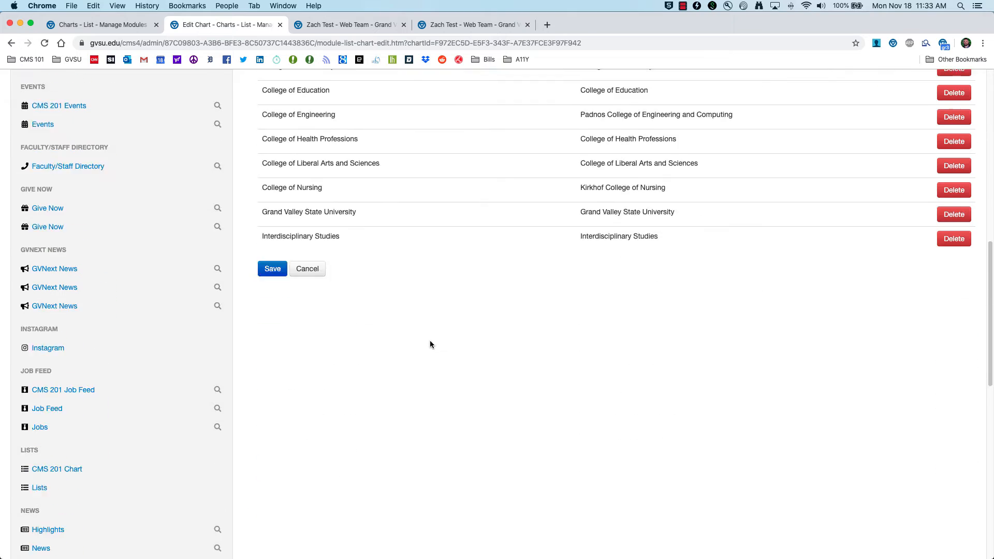
click(273, 234)
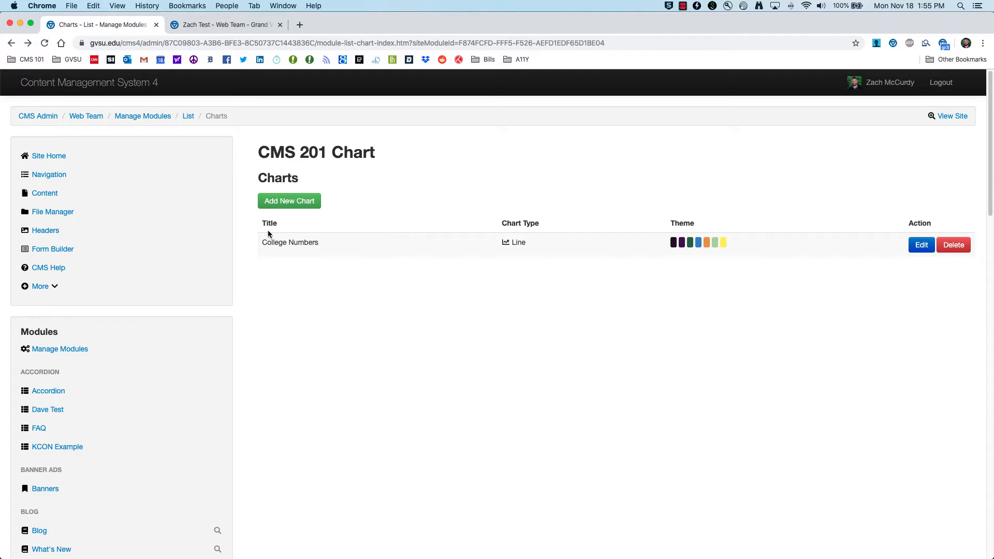
Step: View the chart on the live test page and return to the records of the CMS 201 Chart list
click(54, 196)
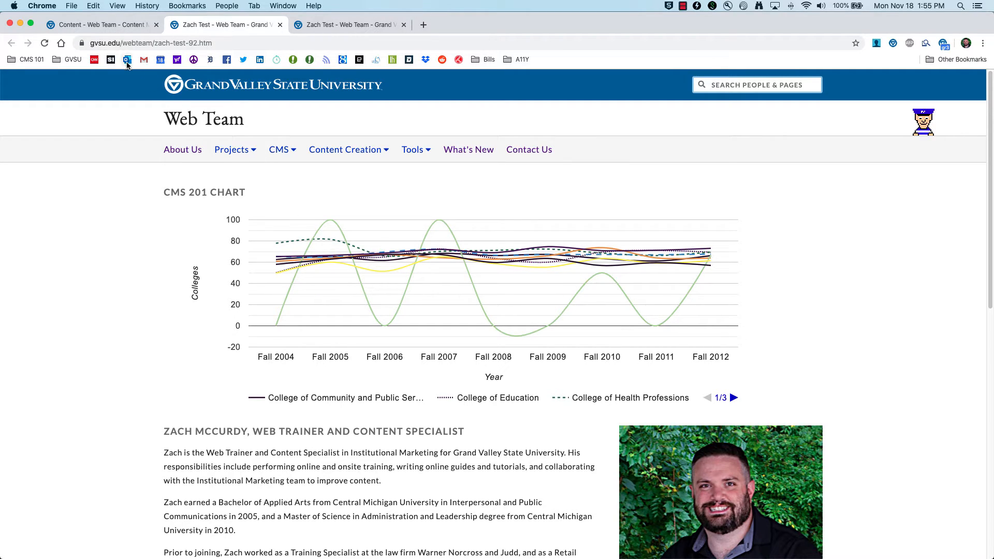
click(120, 23)
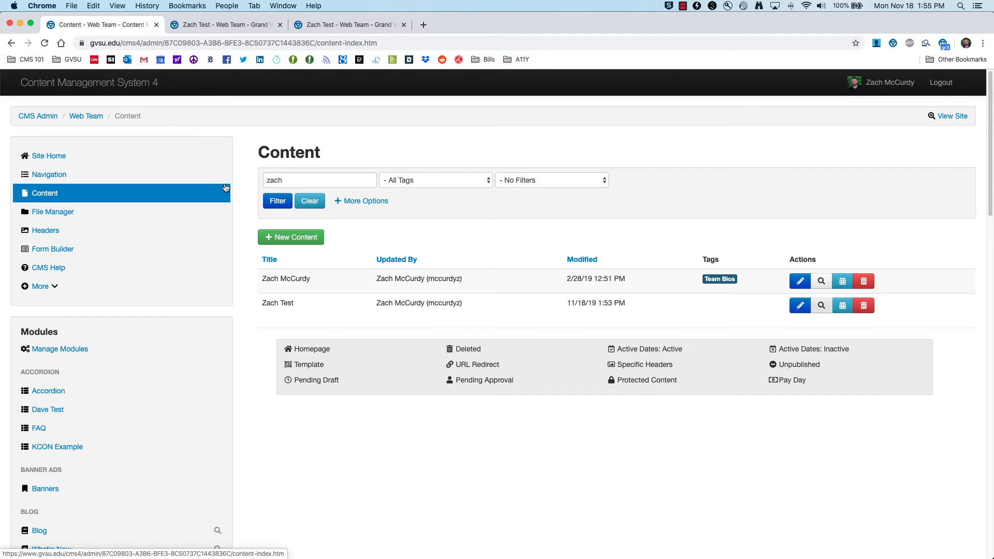
scroll(223, 362, down, 7)
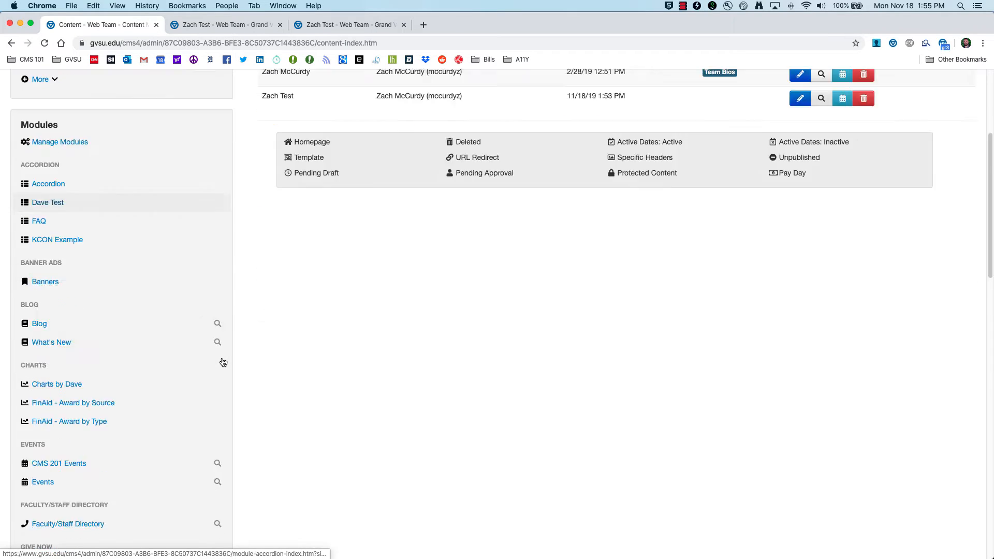
scroll(223, 362, down, 8)
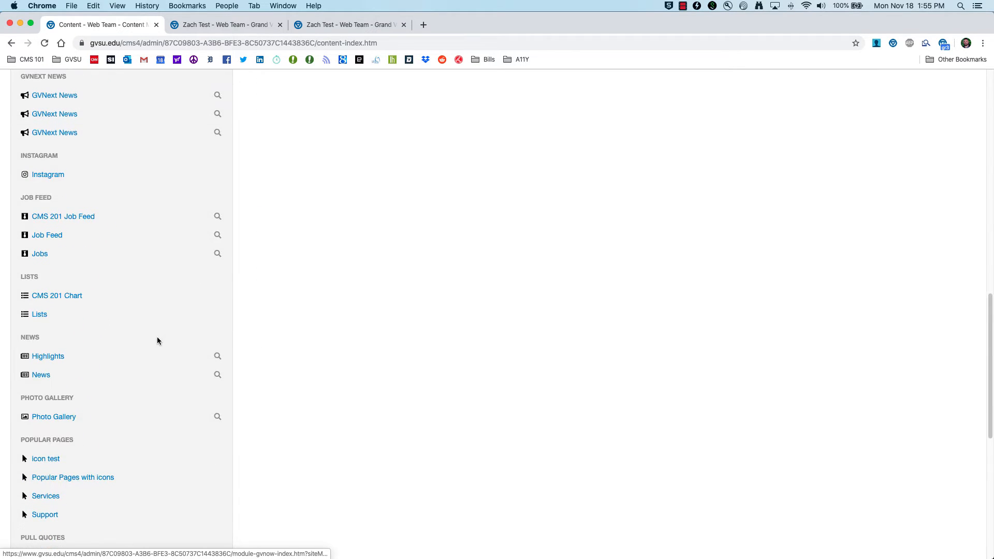
click(49, 299)
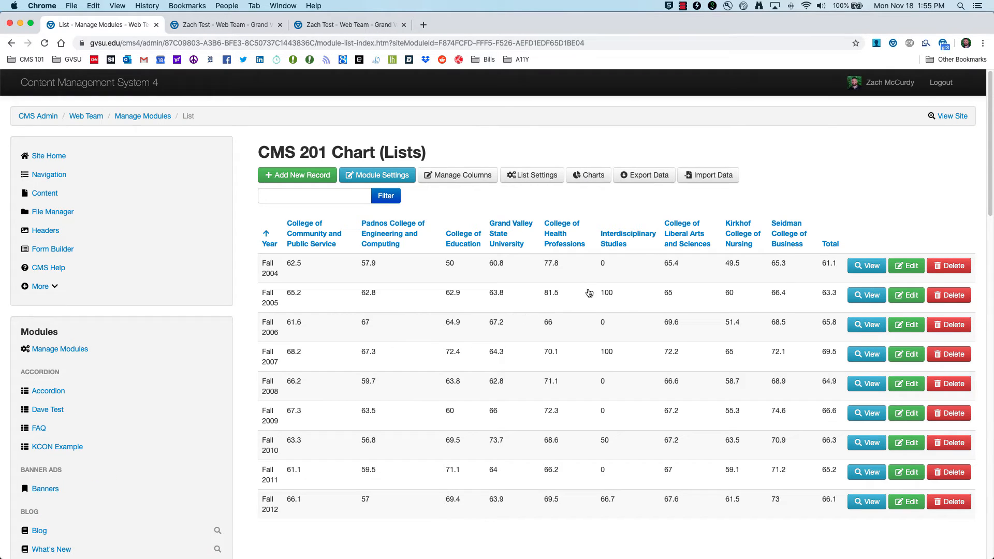
Step: Open the College Numbers chart of the CMS 201 Chart list for editing and show its available chart types
click(590, 175)
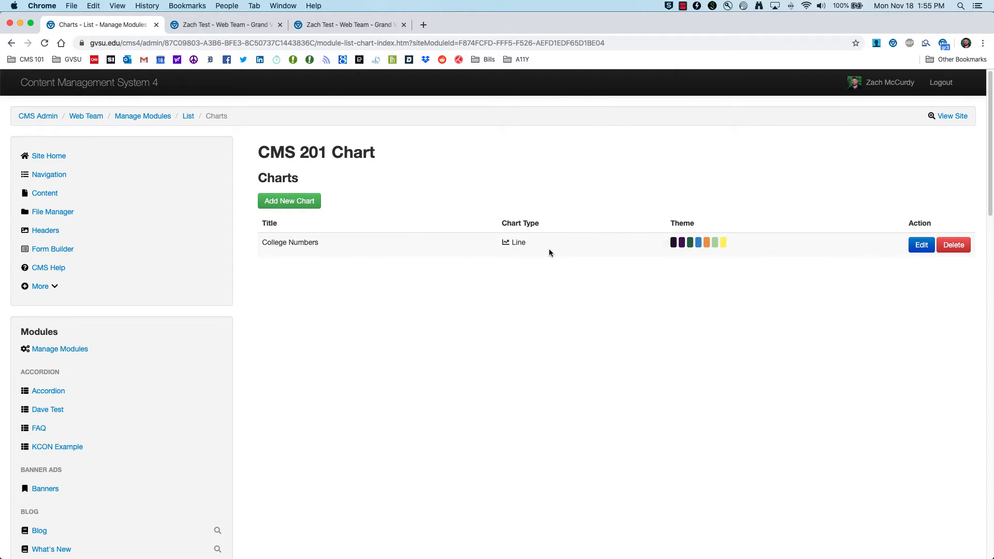
click(922, 247)
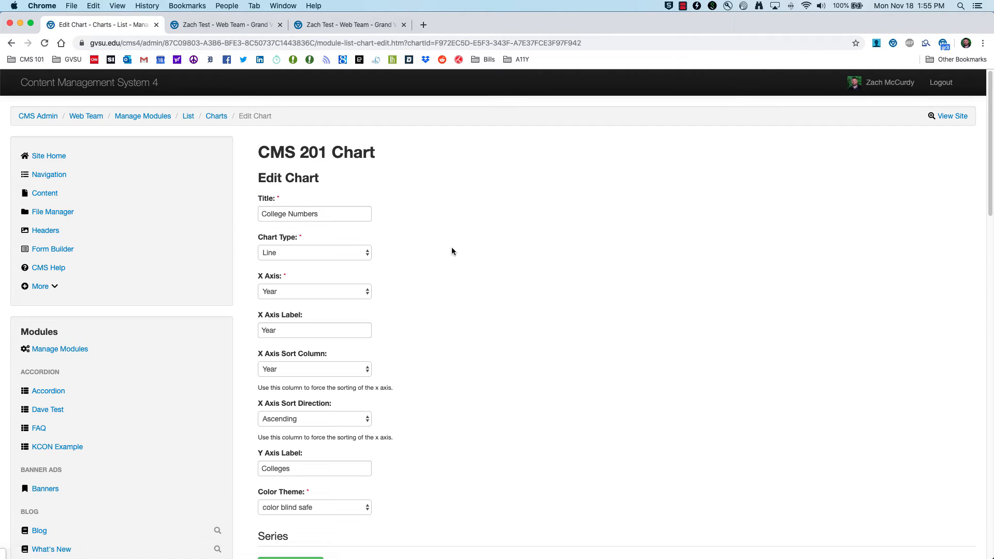
click(368, 253)
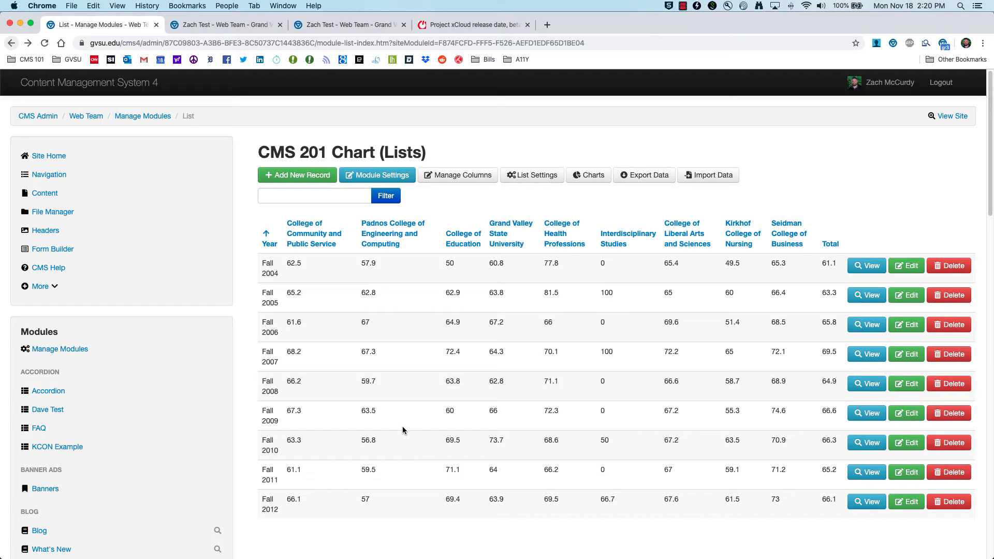
Step: Start a new list record with Year Fall 2013, Community and Public Service 60.0, Padnos College 44.0, Education 60.5 and Grand Valley State University 34.5
click(294, 176)
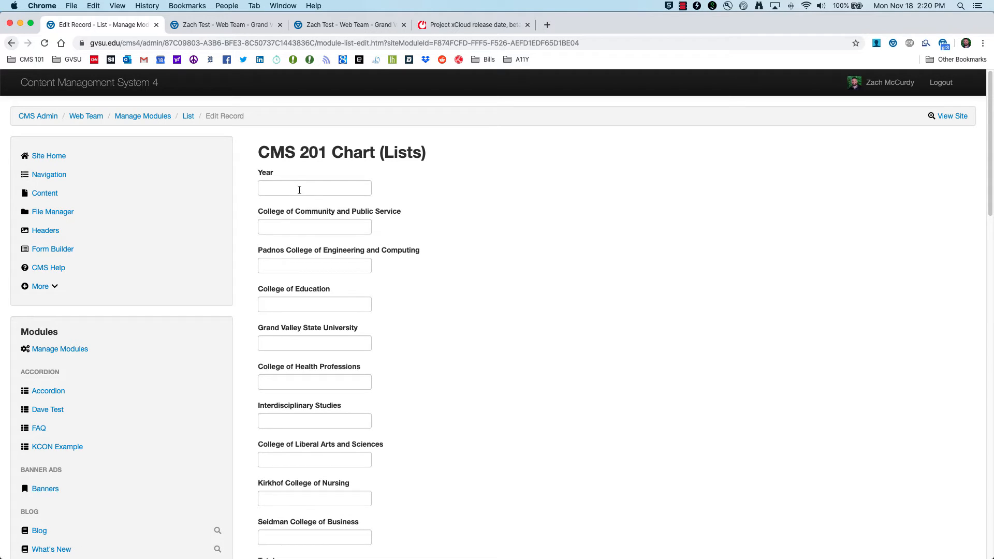
scroll(305, 254, down, 5)
scroll(308, 263, up, 2)
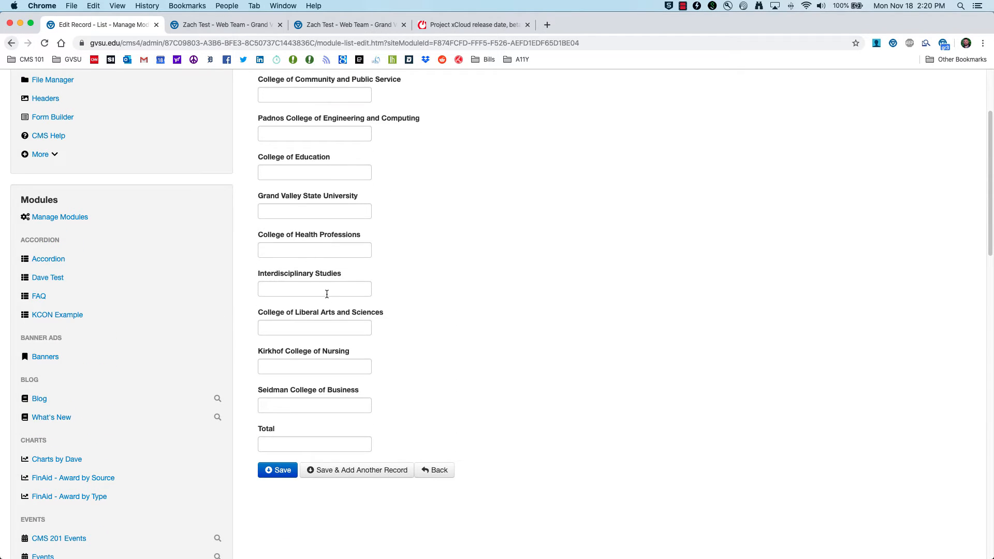
scroll(326, 294, up, 3)
text(Fall 2013)
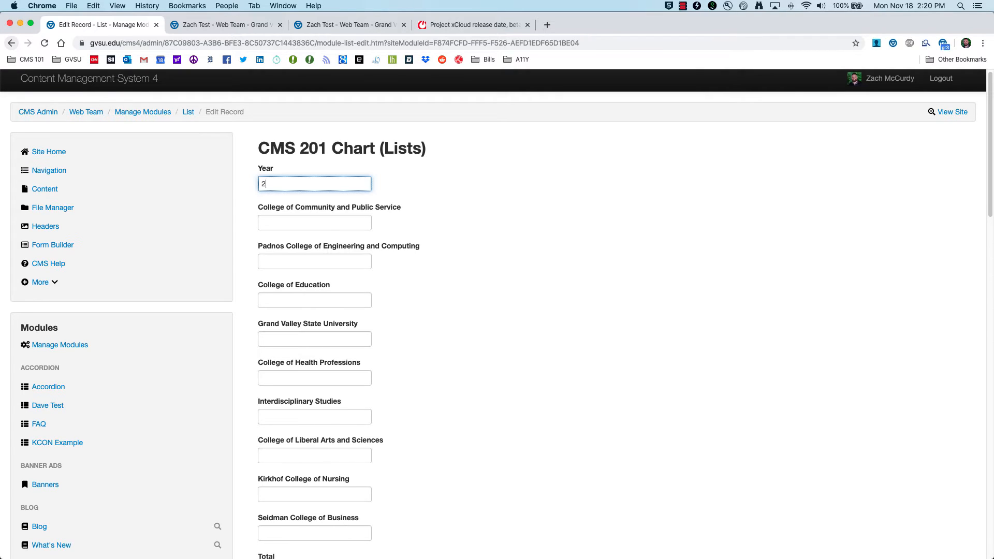
key(Tab)
text(60.0)
key(Tab)
text(44.0)
key(Tab)
key(Tab)
text(34.5)
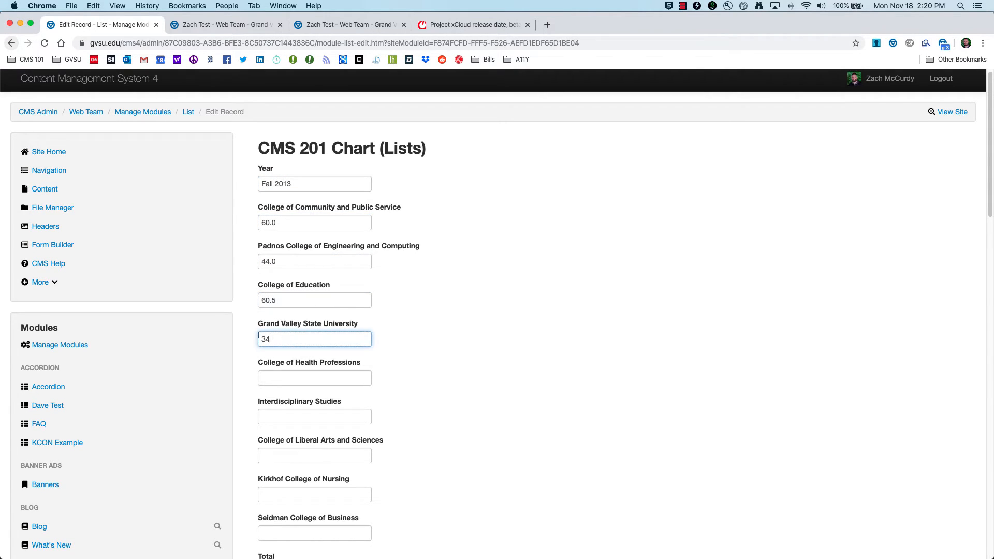
Step: Fill in Health Professions 65.5, Interdisciplinary Studies 99.0, Liberal Arts and Sciences 46.5 and Kirkhof College of Nursing 74 for the Fall 2013 record
key(Tab)
text(65.5)
key(Tab)
text(99.0)
key(Tab)
text(46.5)
key(Tab)
text(74)
Step: Enter 20 for Seidman College of Business and 80 for Total, and save the Fall 2013 record
key(Tab)
text(20)
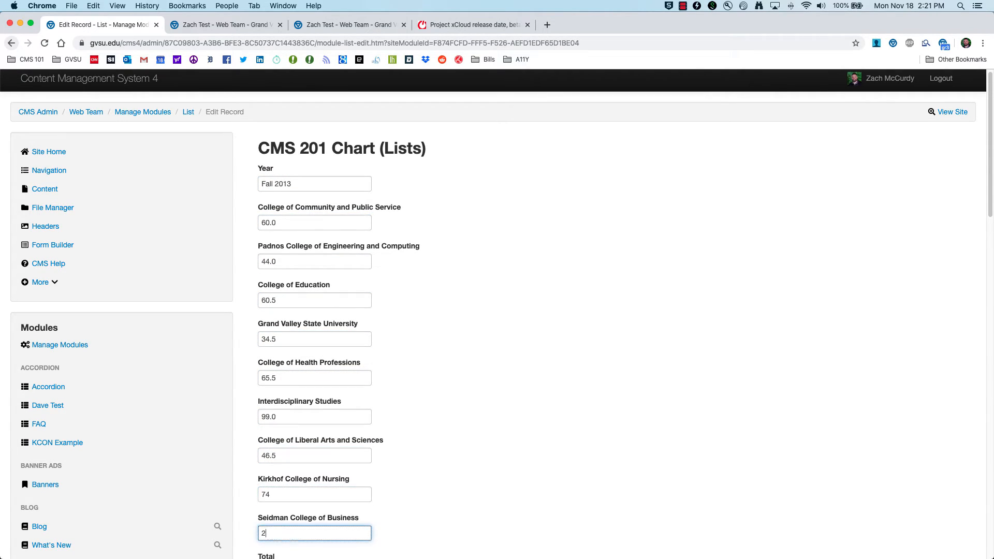
key(Tab)
text(80)
scroll(344, 271, up, 5)
scroll(344, 272, down, 3)
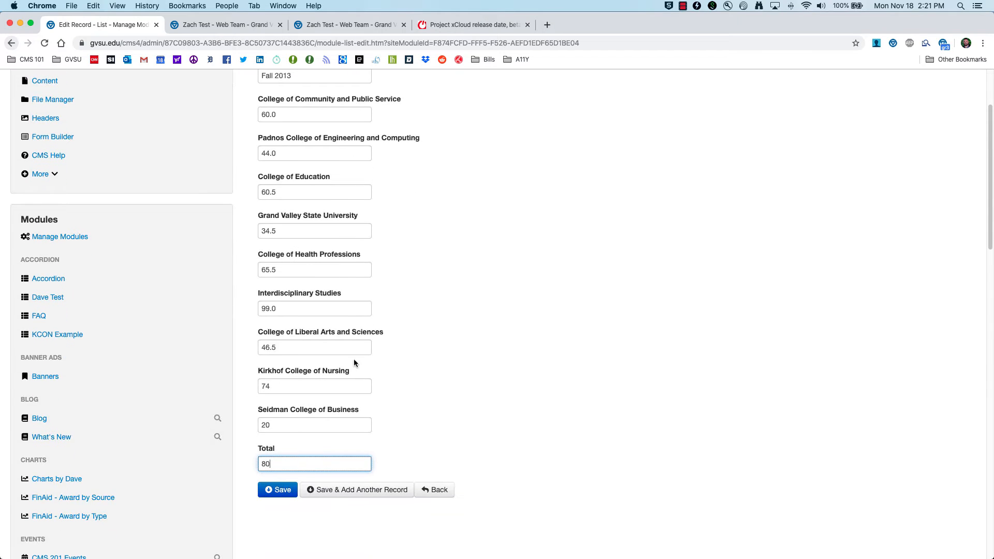
click(278, 490)
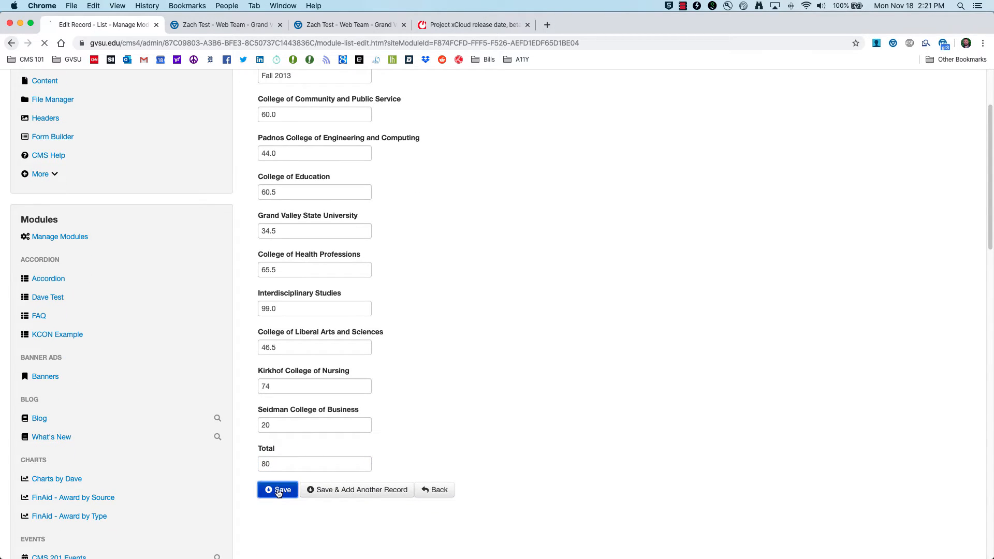
Step: Check the Fall 2013 data in the chart on the live test page and return to the CMS 201 Chart list
scroll(277, 493, down, 1)
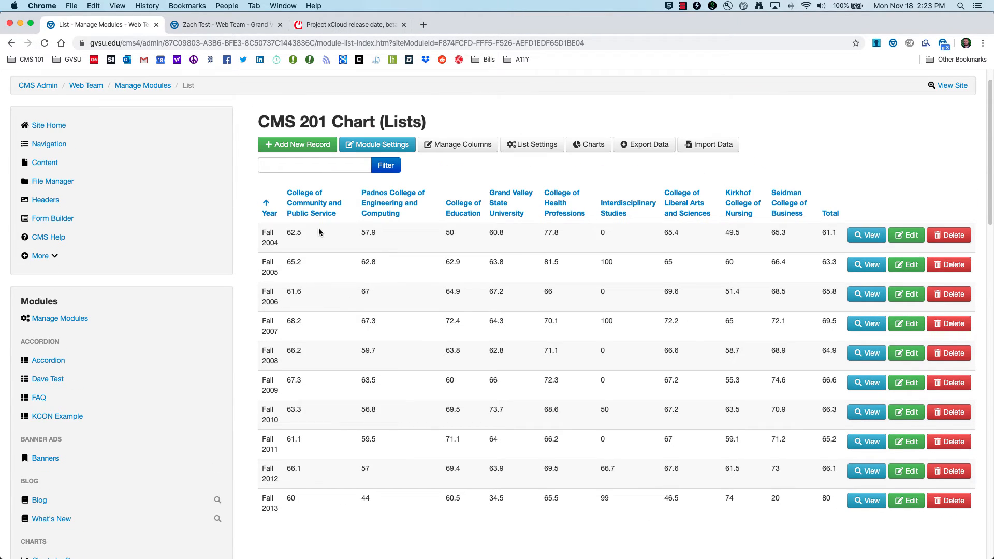
click(206, 28)
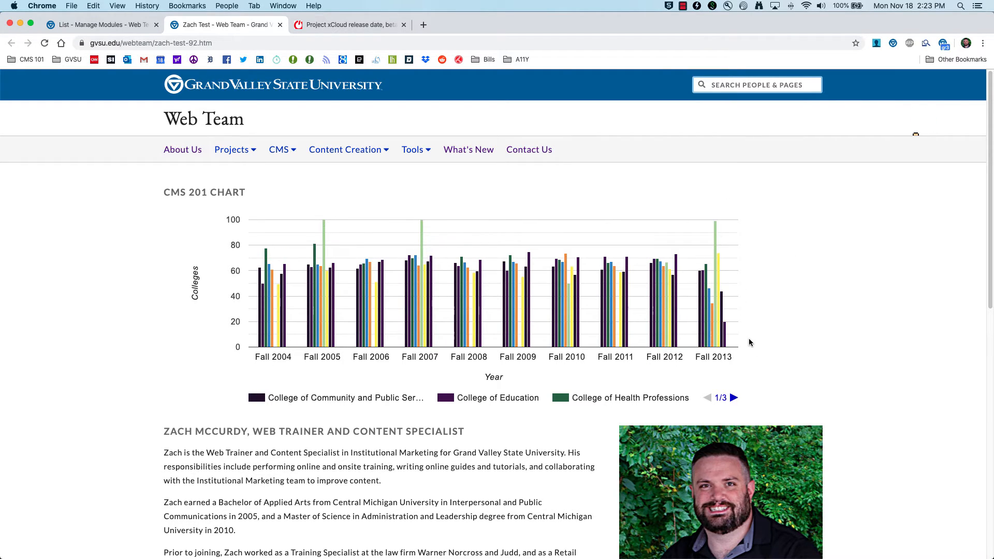
click(106, 26)
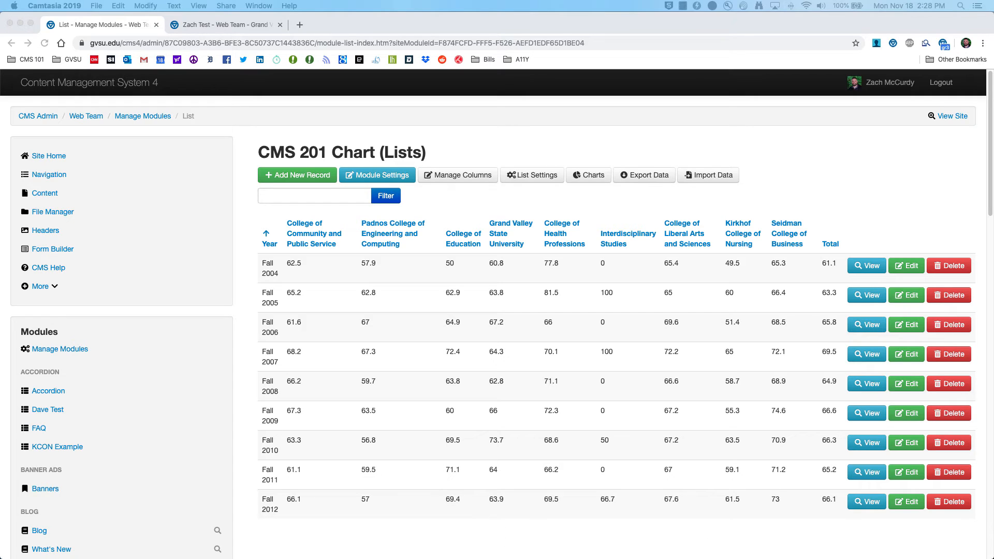
Step: Bring up the KPI_Chart_Test.xls workbook in Excel, examine its Fall 2013 row and close the workbook
drag(362, 558, 385, 136)
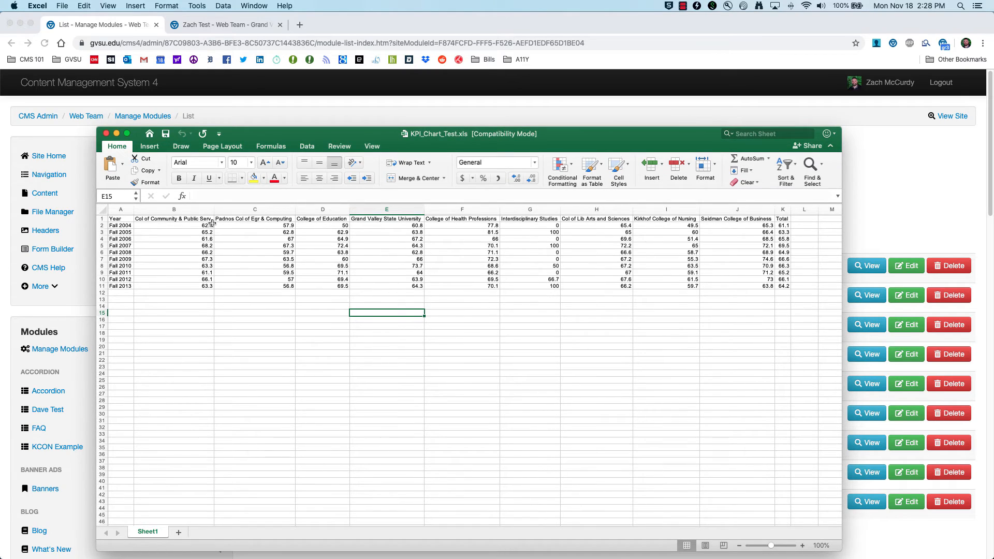
click(103, 287)
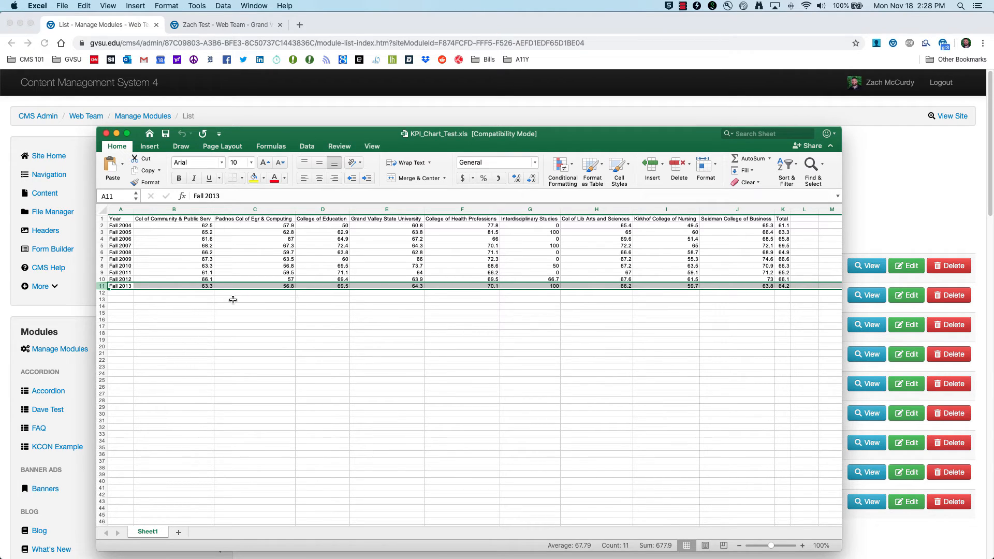
click(107, 134)
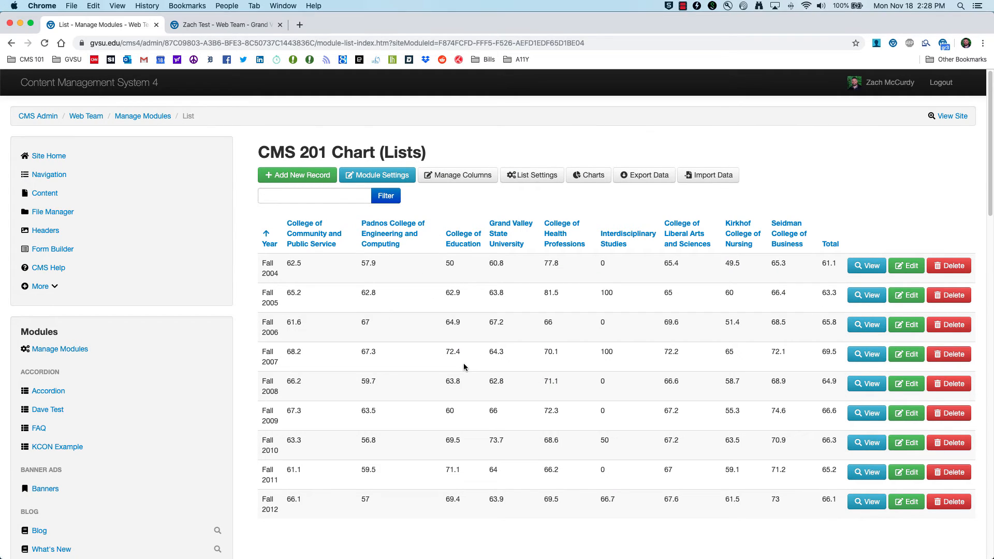
Step: Start a data import into the CMS 201 Chart list with KPI_Chart_Test.xls from the Desktop and continue to the column mapping
click(715, 176)
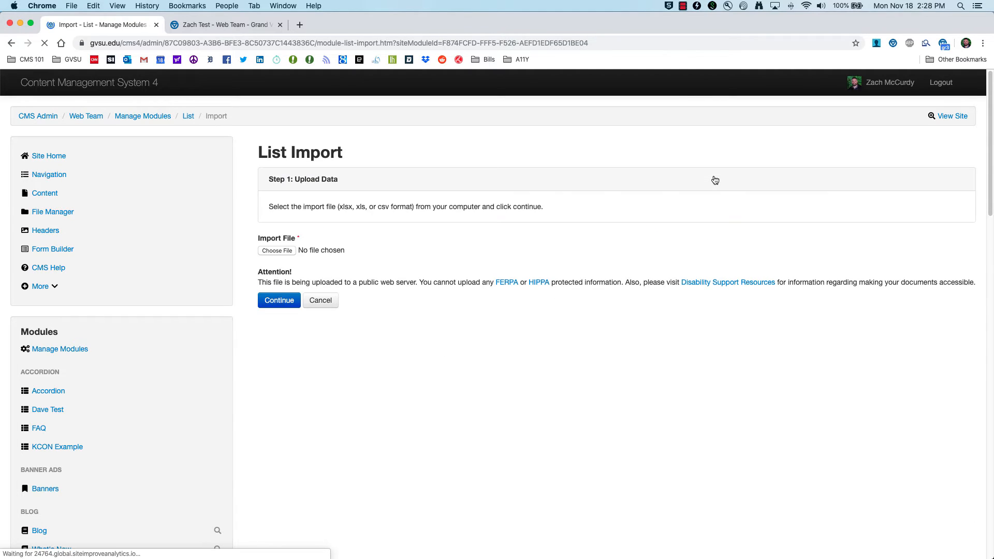
click(277, 251)
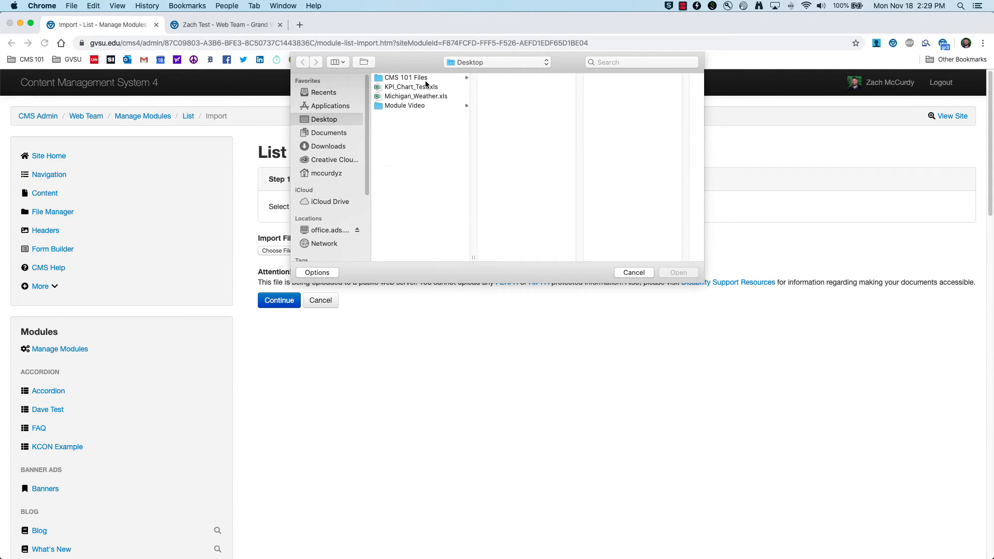
click(426, 85)
click(684, 273)
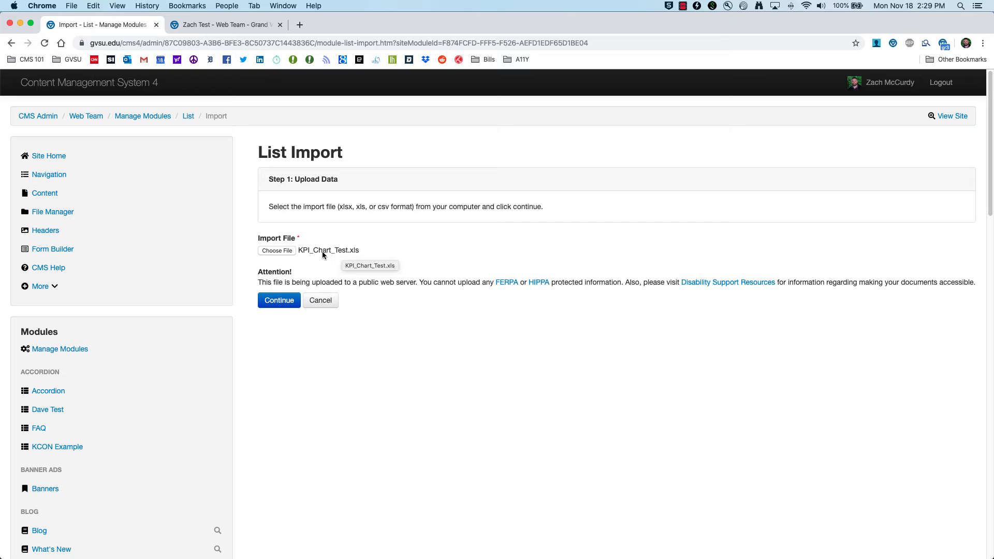
click(275, 304)
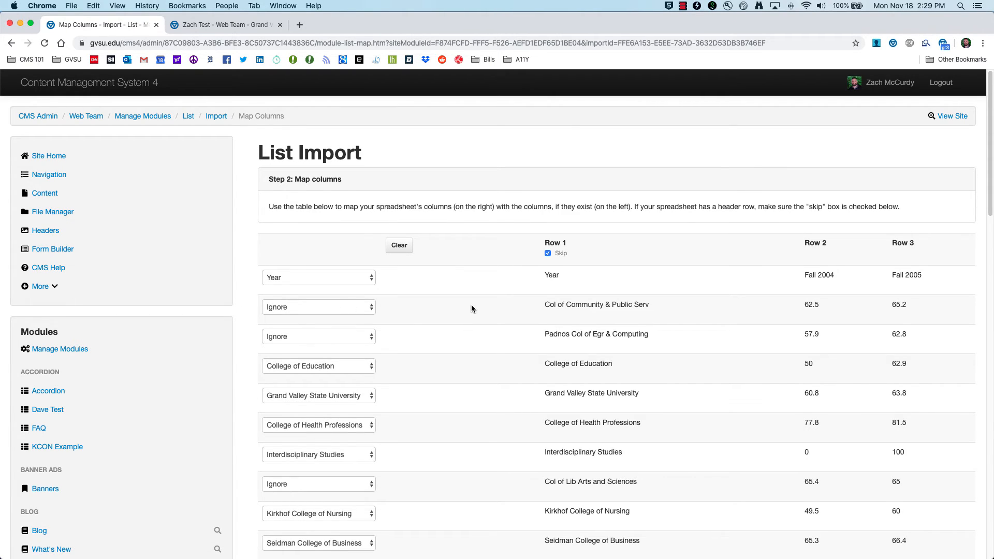
Step: Map the three ignored spreadsheet columns to College of Community and Public Service, Padnos College of Engineering and Computing, and College of Liberal Arts and Sciences
scroll(389, 291, down, 2)
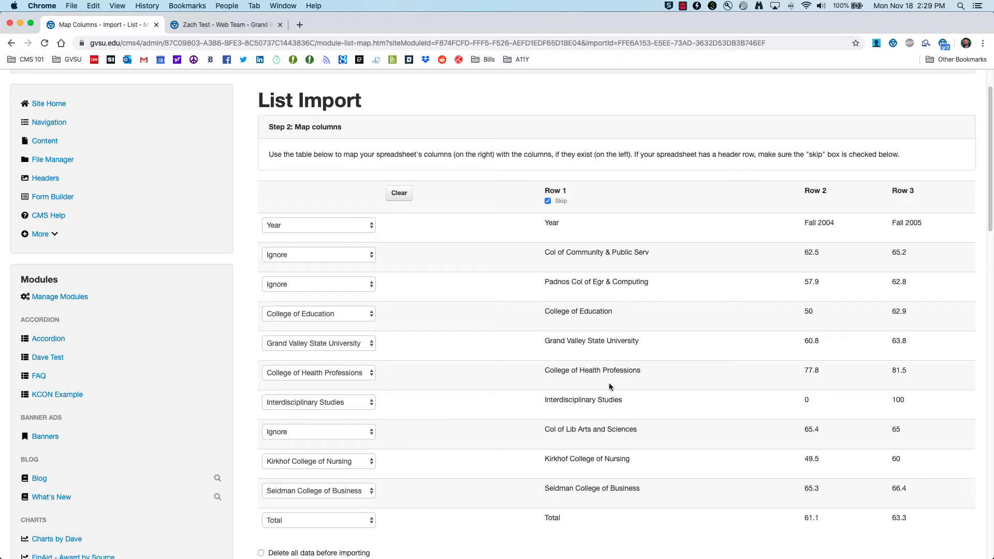
scroll(604, 430, down, 1)
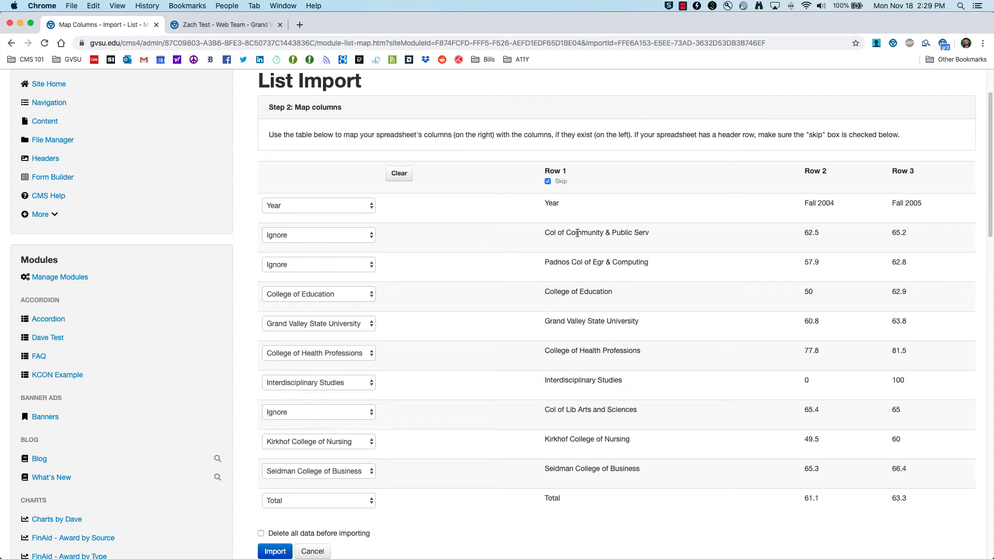
click(370, 238)
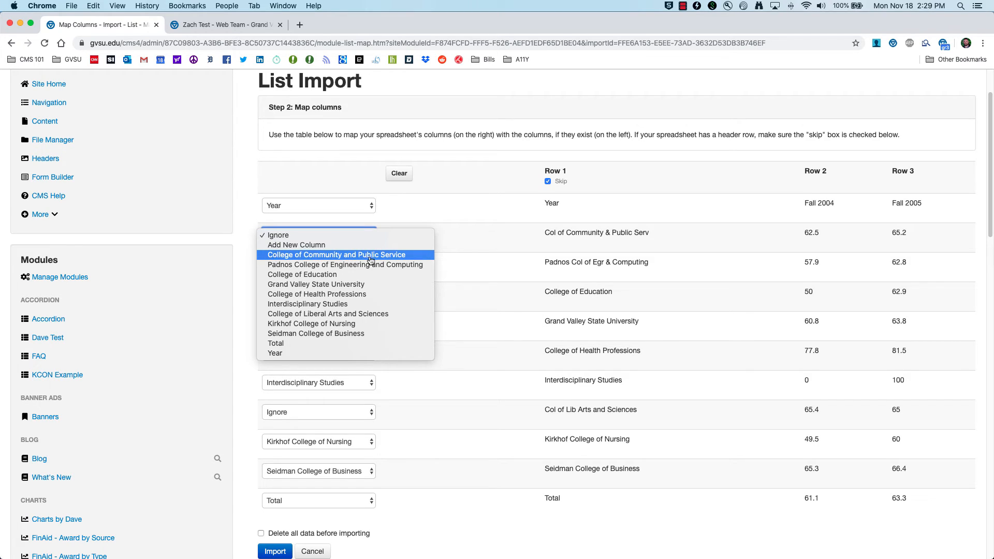
click(299, 256)
click(370, 267)
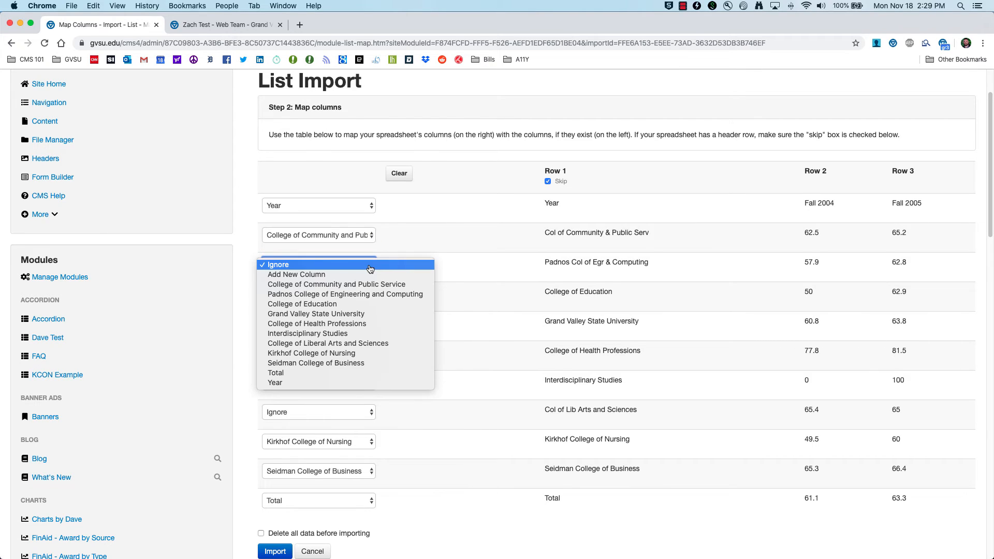
click(357, 294)
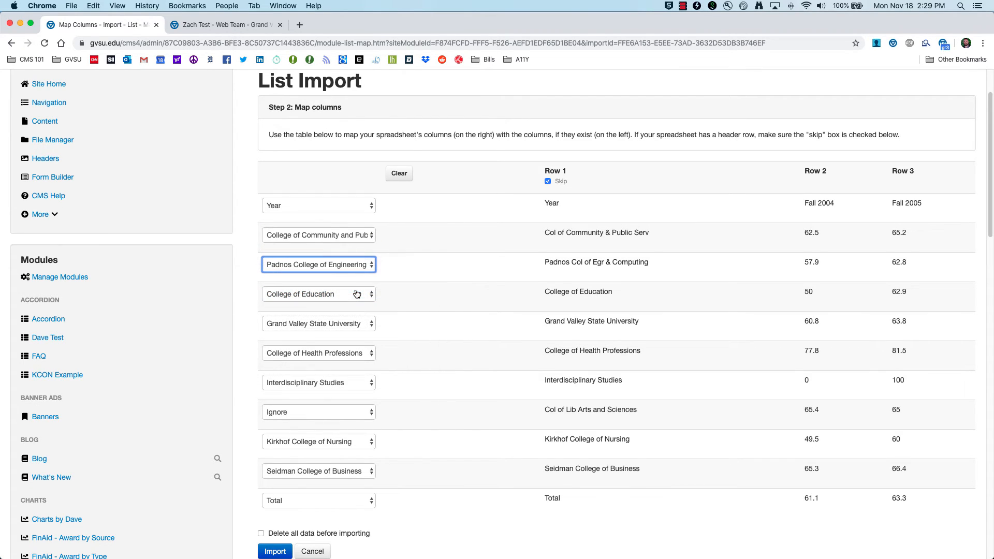
click(359, 412)
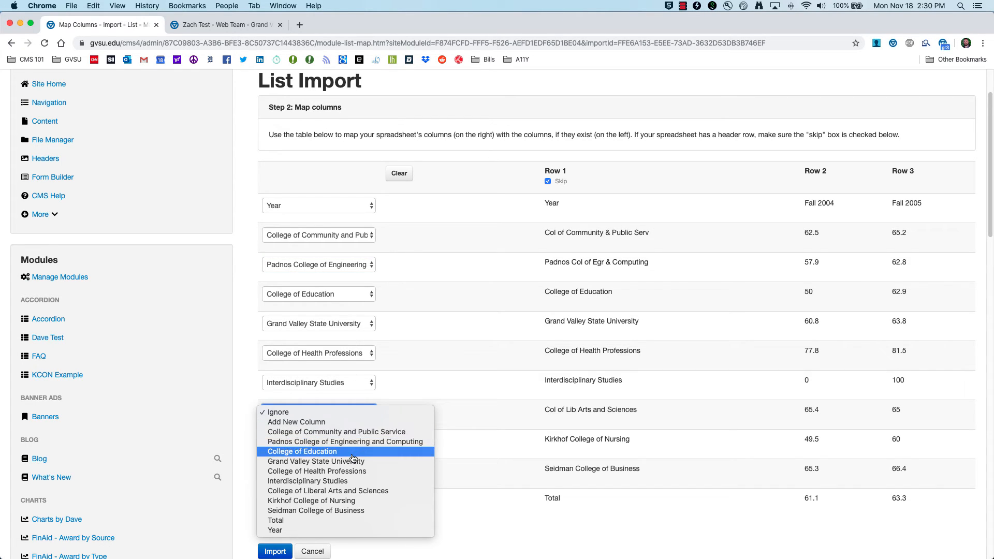
click(358, 490)
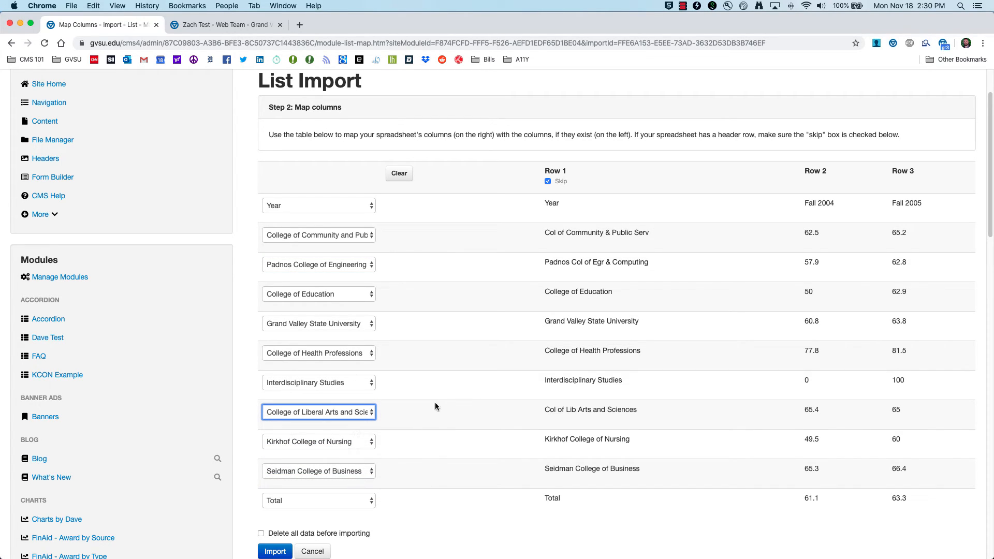
Step: Import the spreadsheet with all existing data deleted first, and review the resulting records in the list
scroll(412, 441, down, 2)
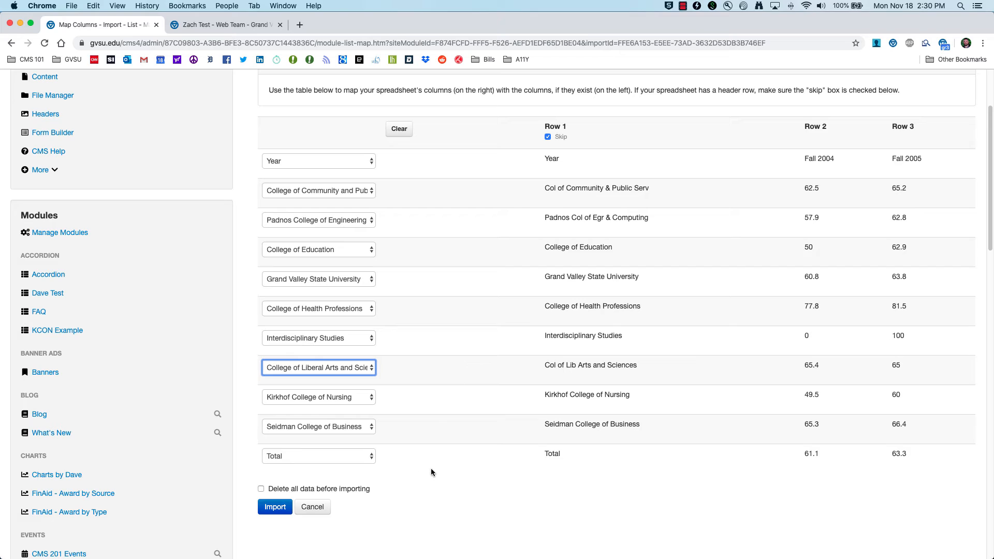
click(261, 490)
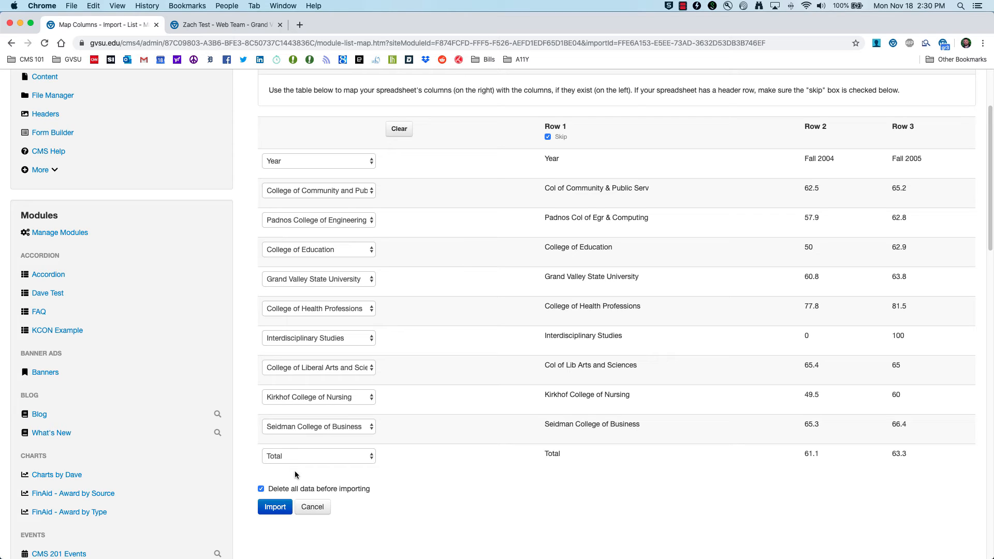
click(272, 511)
scroll(378, 476, down, 4)
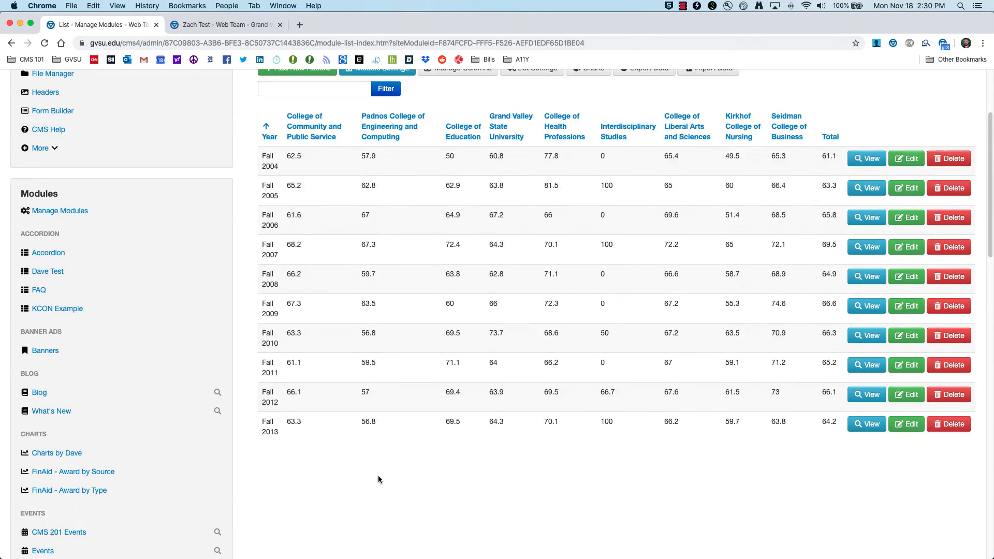
scroll(378, 475, down, 4)
scroll(378, 474, up, 1)
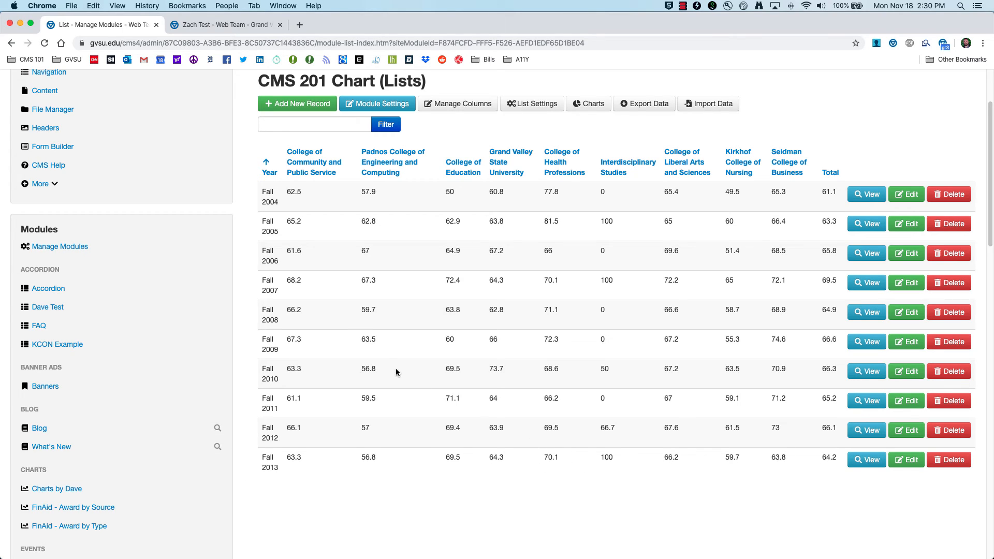
Step: Reload the live test page to check the chart with the imported data, and return to the CMS admin page
click(211, 30)
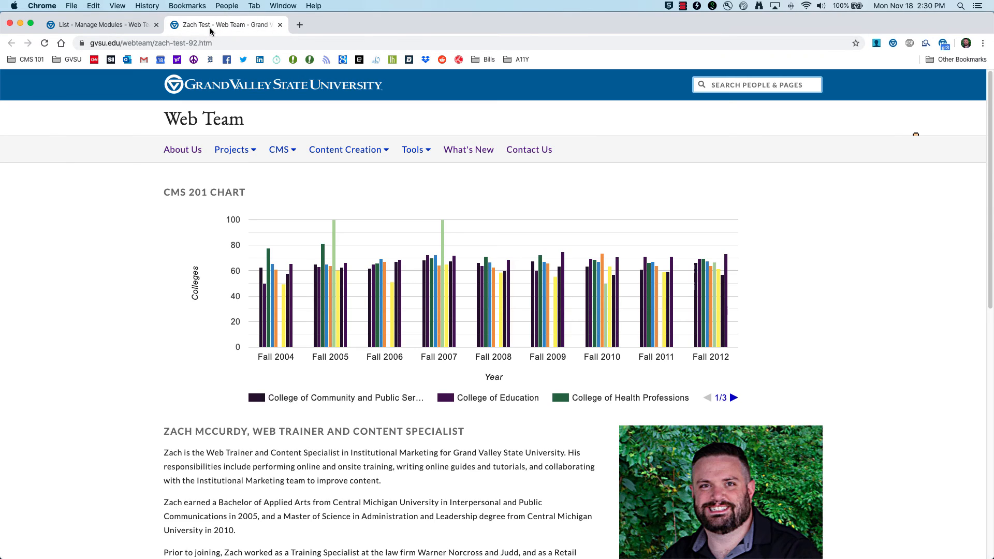
click(44, 43)
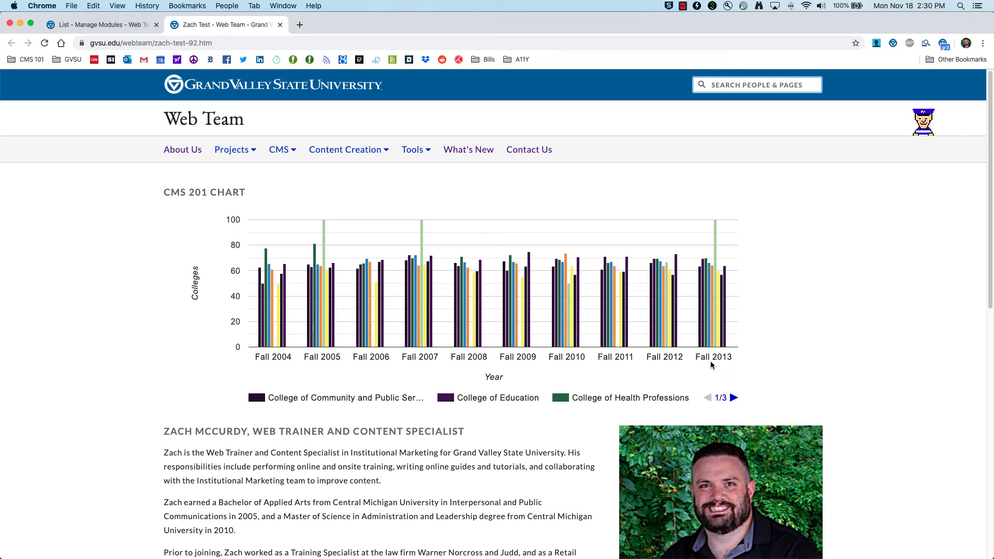
click(106, 22)
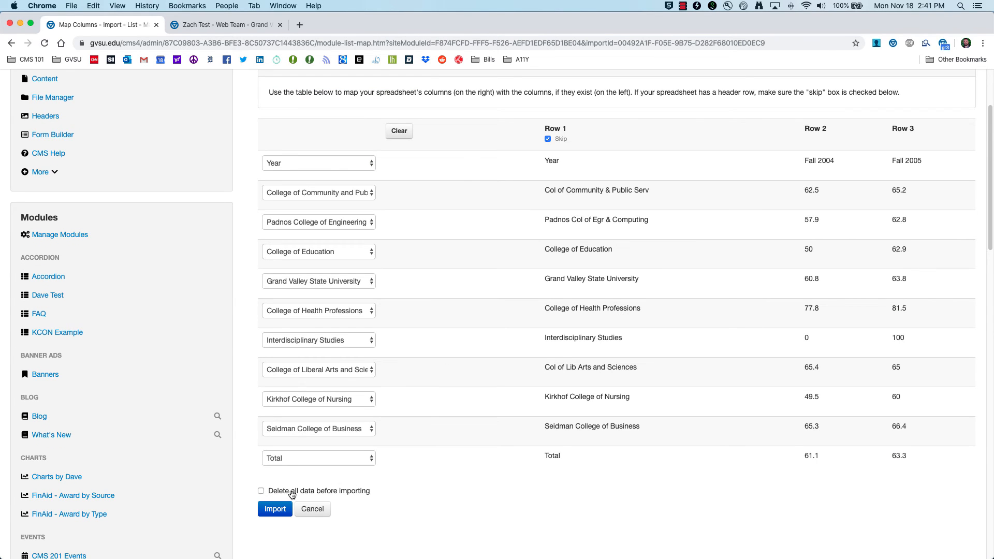
Step: Look at the option for deleting all data before importing, and switch to the KPI_Chart_Test.xls workbook in Excel
click(330, 494)
click(308, 494)
key(super+Tab)
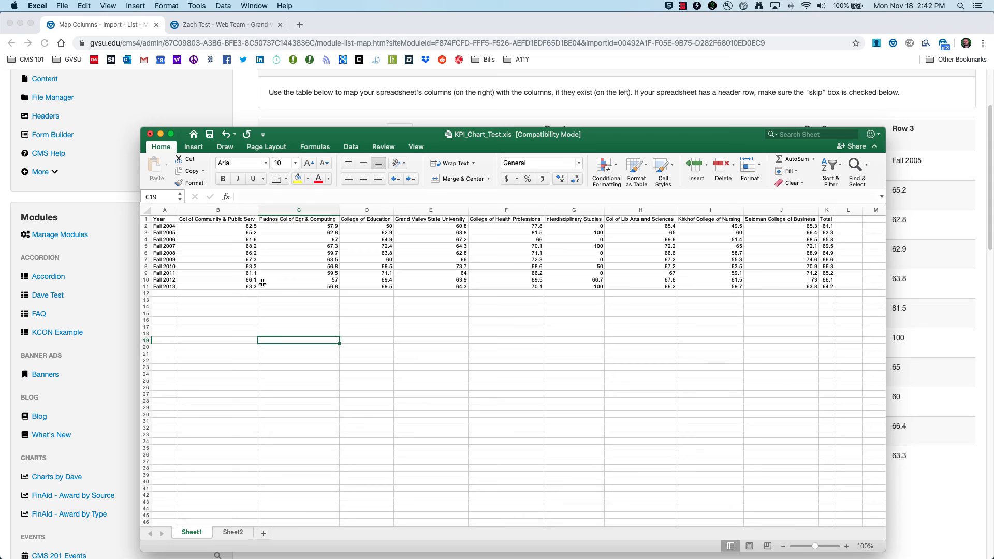
Step: Examine the Fall 2004 and Fall 2013 rows on Sheet1 against the import page's option for deleting all data before importing
click(148, 226)
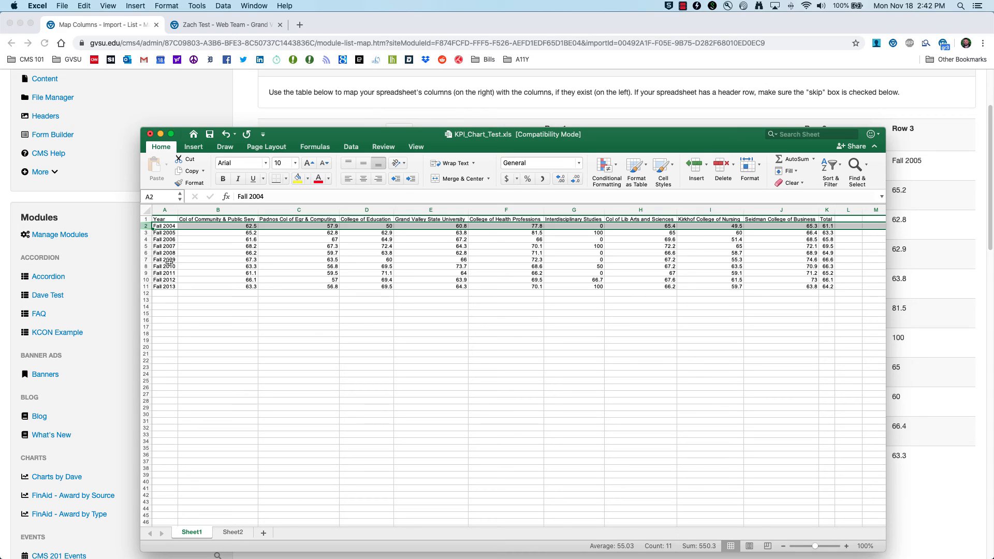
click(147, 287)
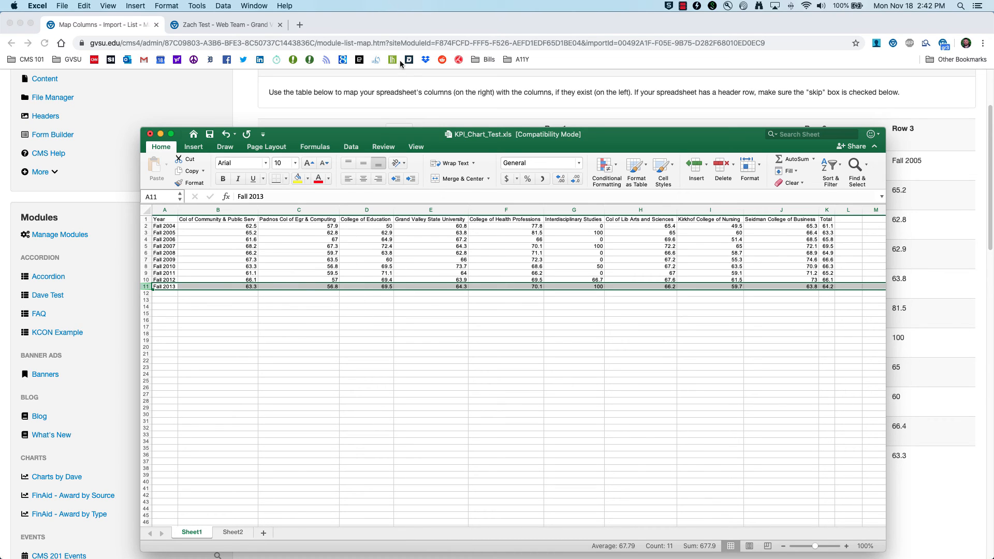
click(380, 29)
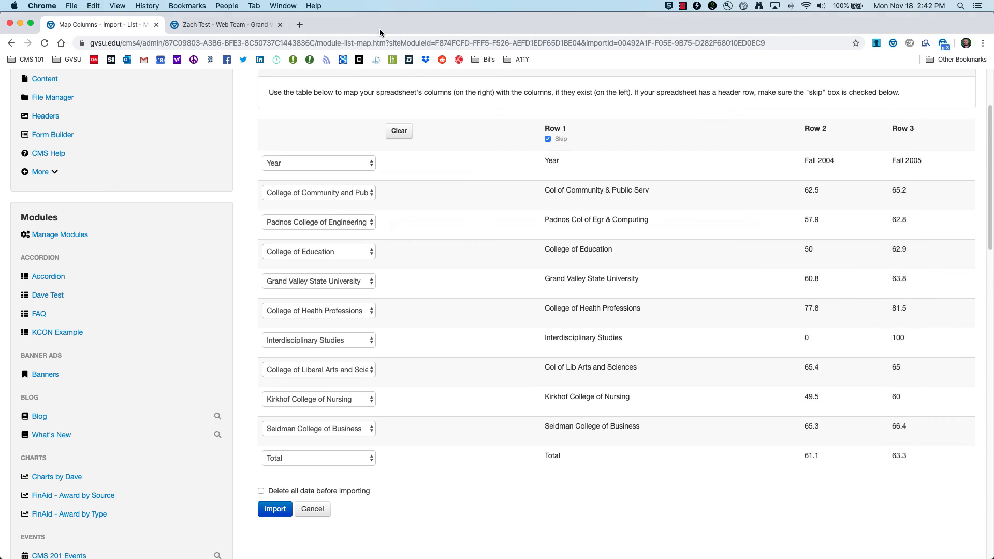
click(265, 494)
key(super+Tab)
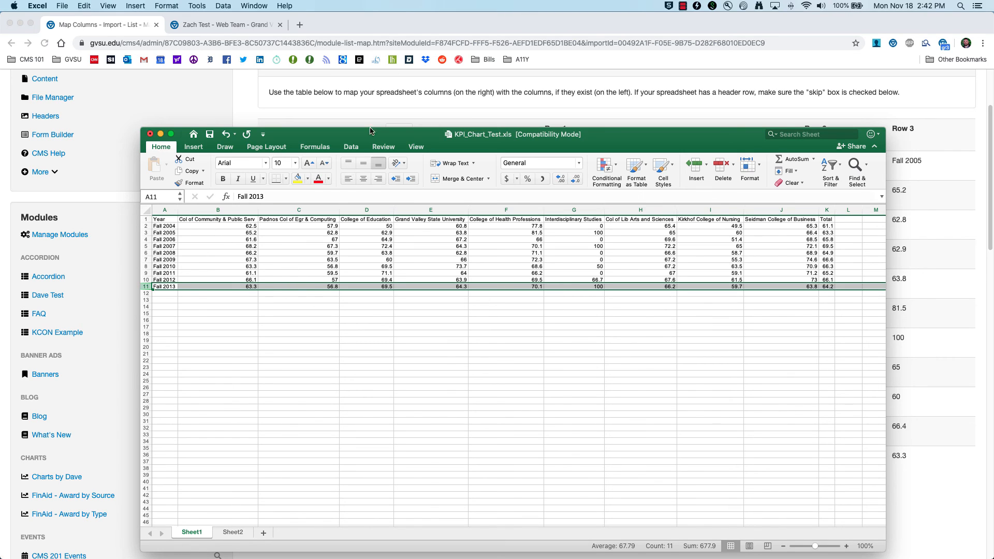
click(388, 19)
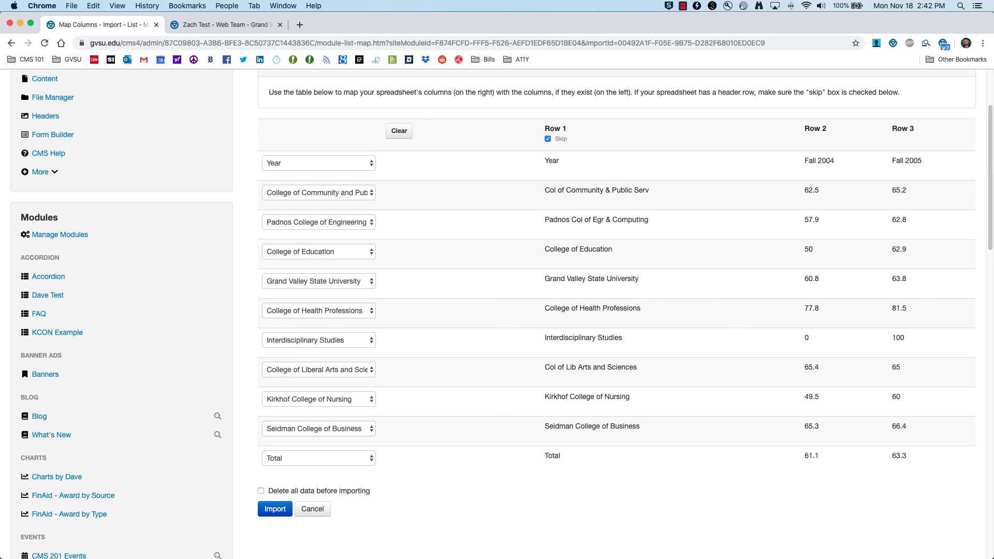
Step: Examine the Fall 2013 record on Sheet2 of the Excel workbook, and return to the column mapping page in Chrome
key(super+Tab)
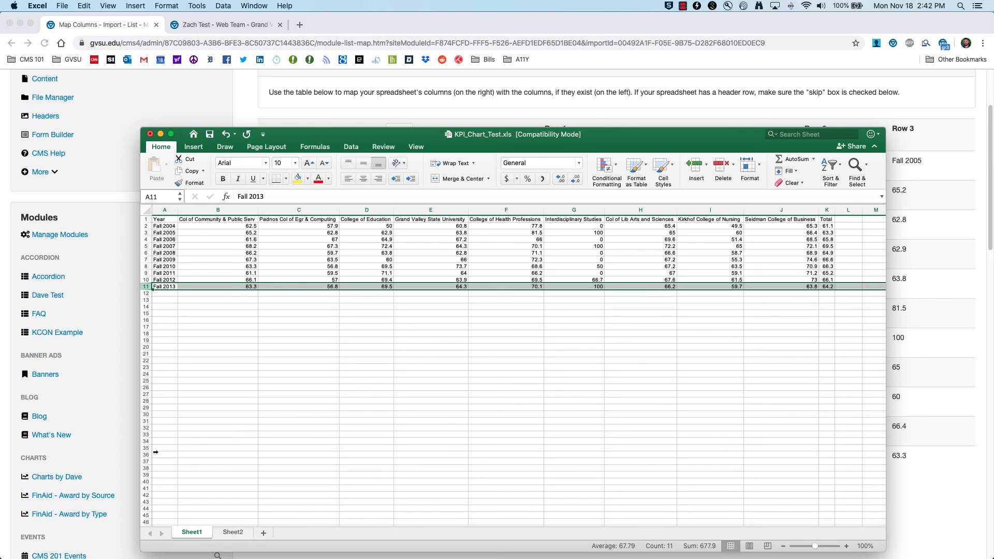
click(232, 533)
click(280, 392)
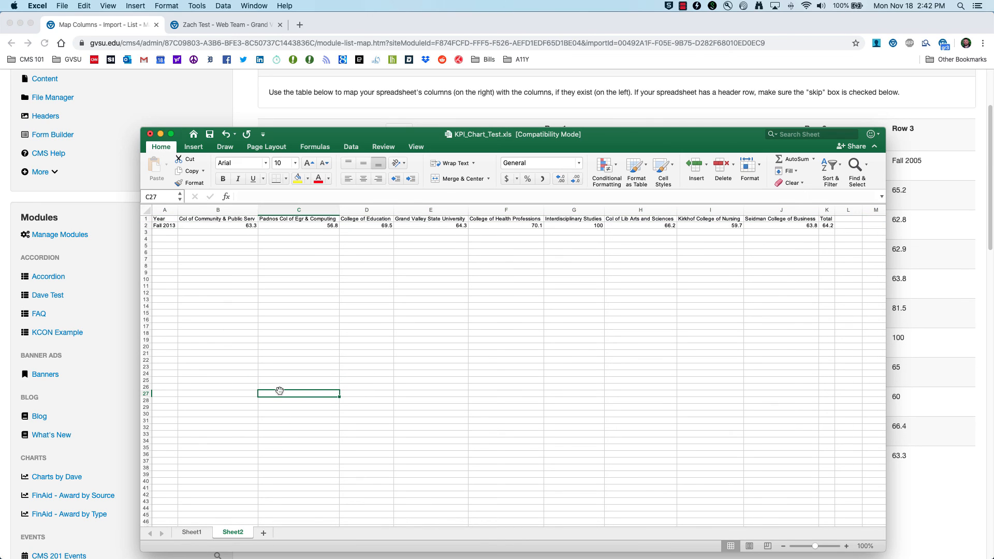
scroll(147, 248, up, 2)
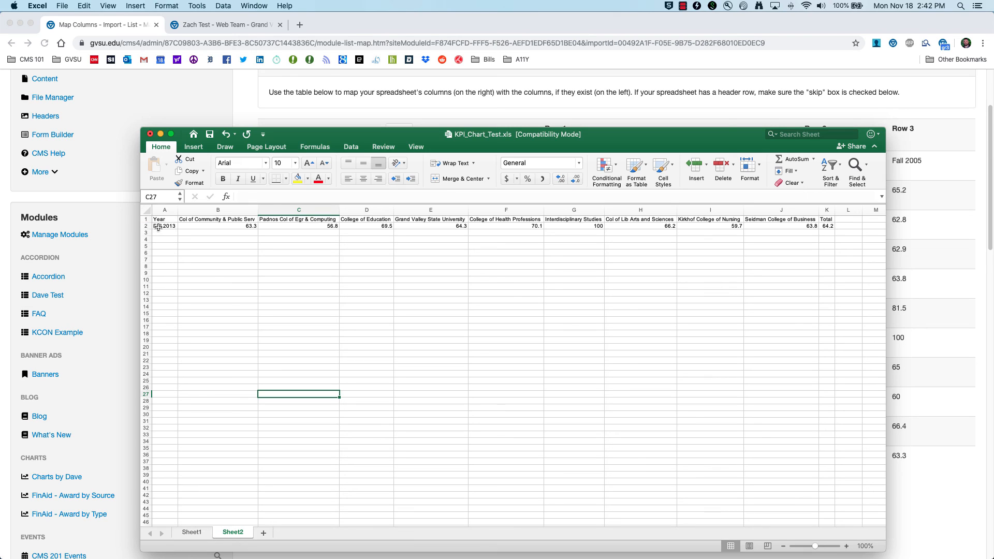
click(346, 29)
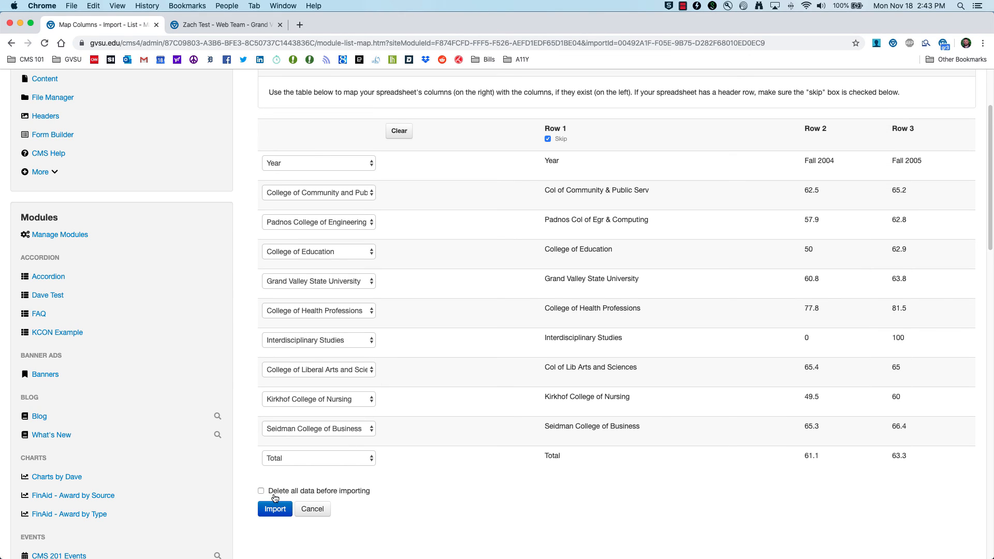
Step: Return the Excel workbook to Sheet1, and import the mapped spreadsheet in Chrome with "Delete all data before importing" enabled
click(324, 493)
key(super+Tab)
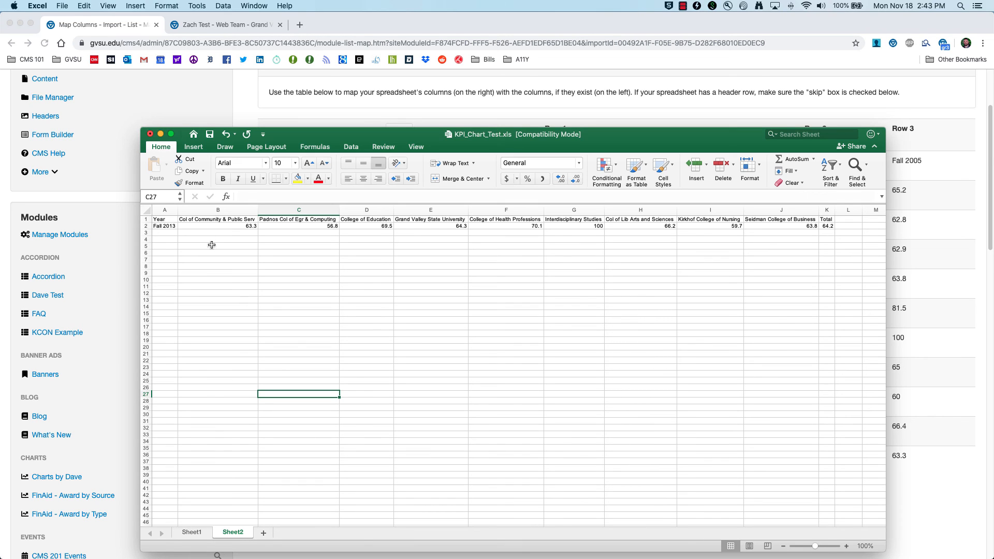
click(192, 532)
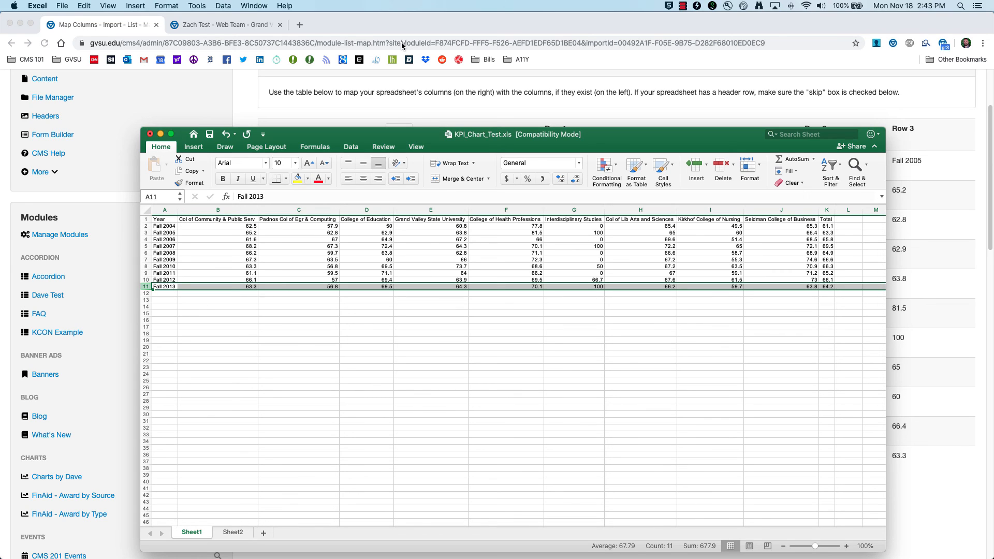
click(392, 24)
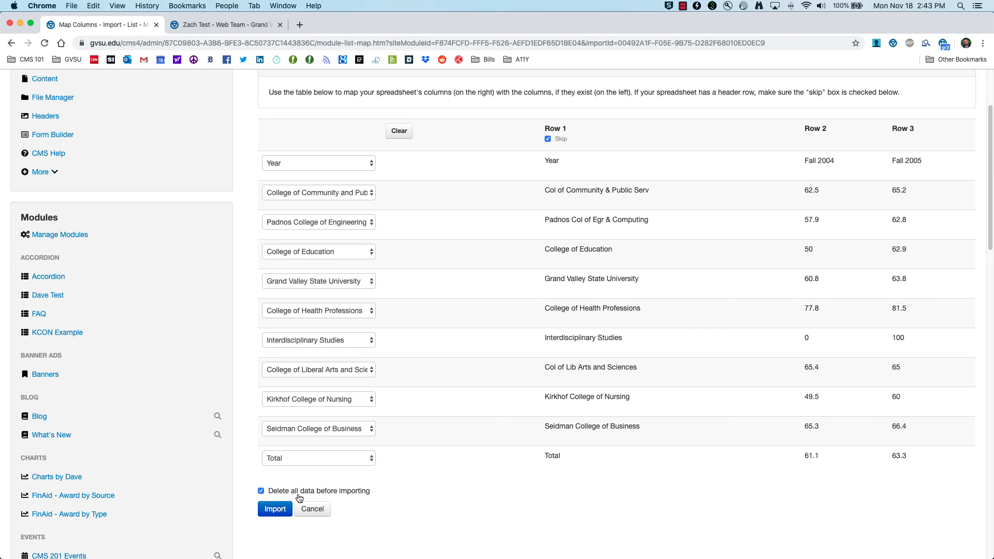
click(275, 509)
scroll(394, 453, down, 3)
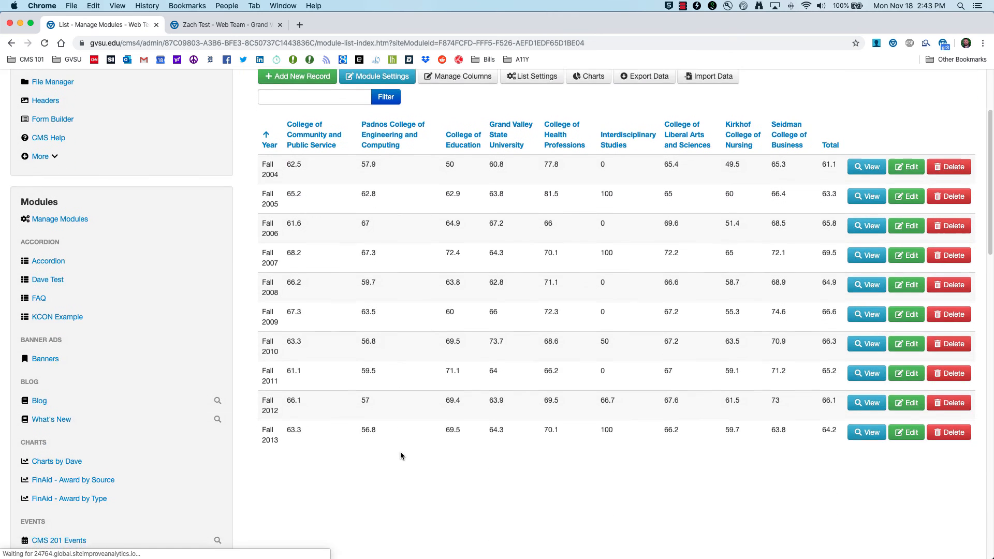